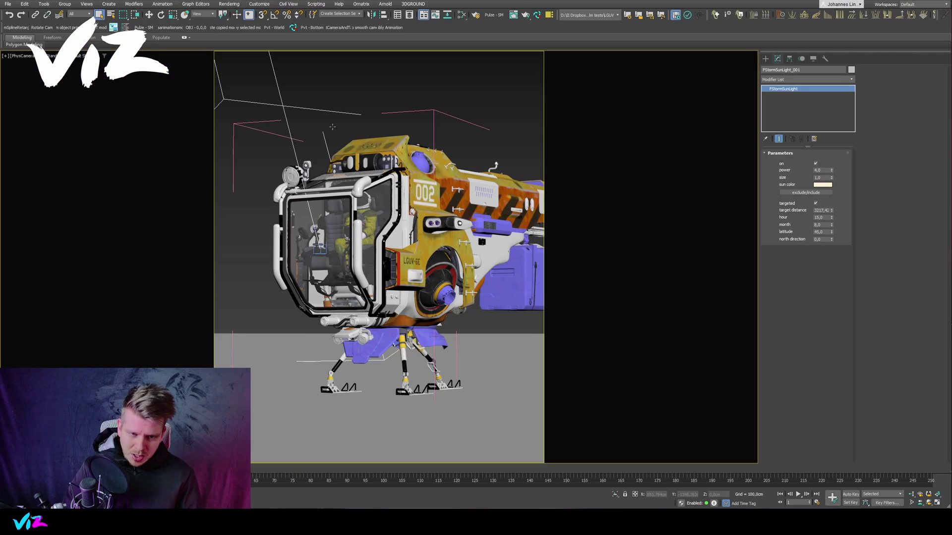
Step: Examine the vehicle scene in the perspective view, including the cabin glass, the displaced ground plane, the sun light and the camera
click(390, 182)
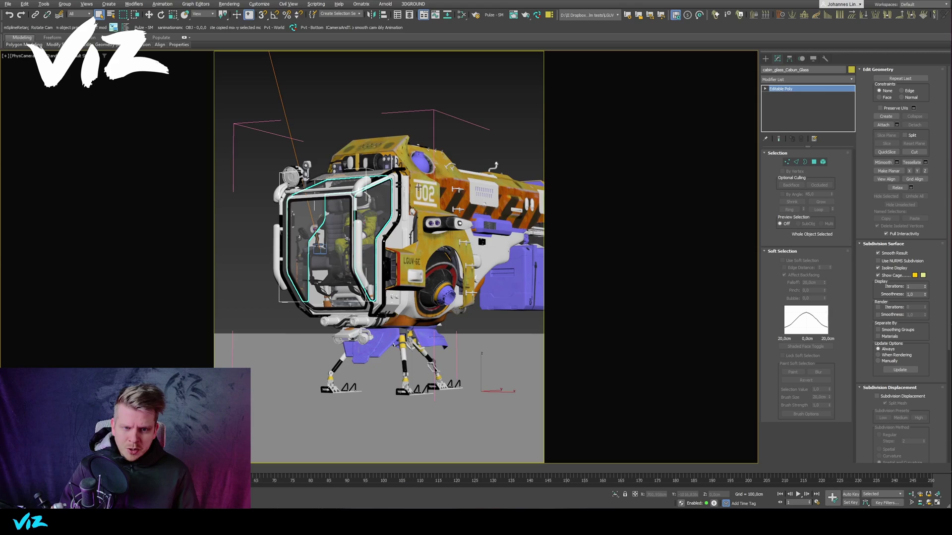
key(p)
key(z)
alt+middle_drag(396, 270, 325, 277)
scroll(324, 248, down, 3)
alt+middle_drag(387, 270, 354, 270)
scroll(354, 270, down, 1)
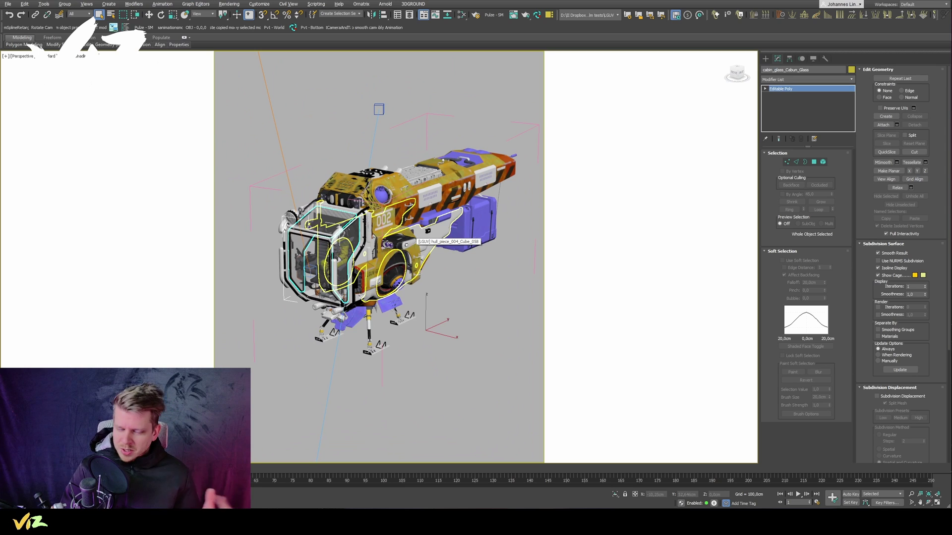
scroll(358, 178, down, 5)
click(358, 179)
middle_drag(330, 254, 382, 278)
scroll(383, 279, down, 5)
alt+middle_drag(406, 247, 405, 239)
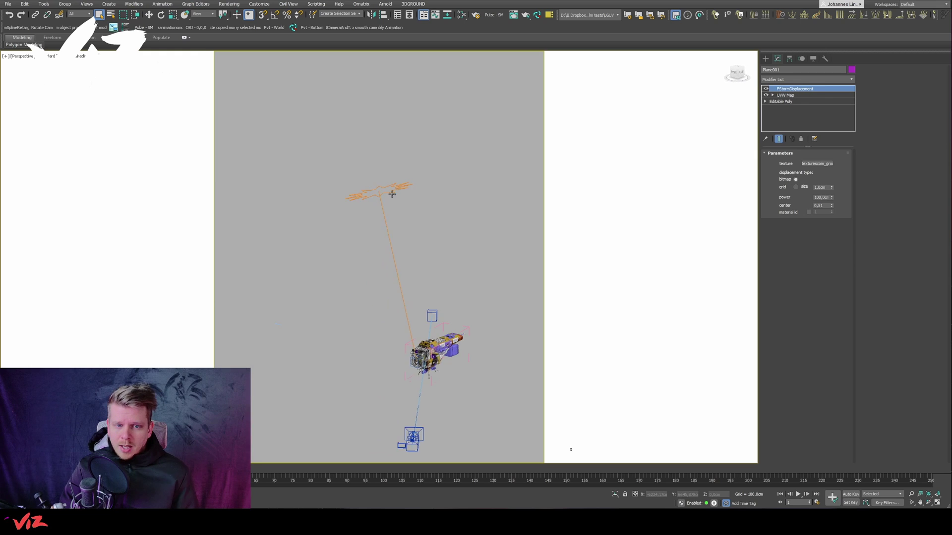
alt+middle_drag(351, 257, 372, 145)
click(319, 238)
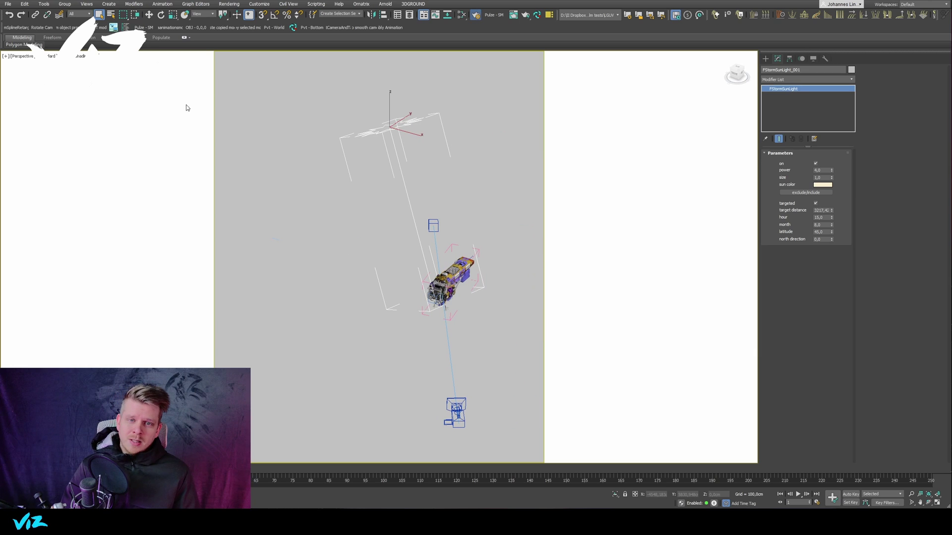
Step: Start the FStorm real-time render and show the vehicle through the PhysCamera001 view
key(F10)
click(174, 339)
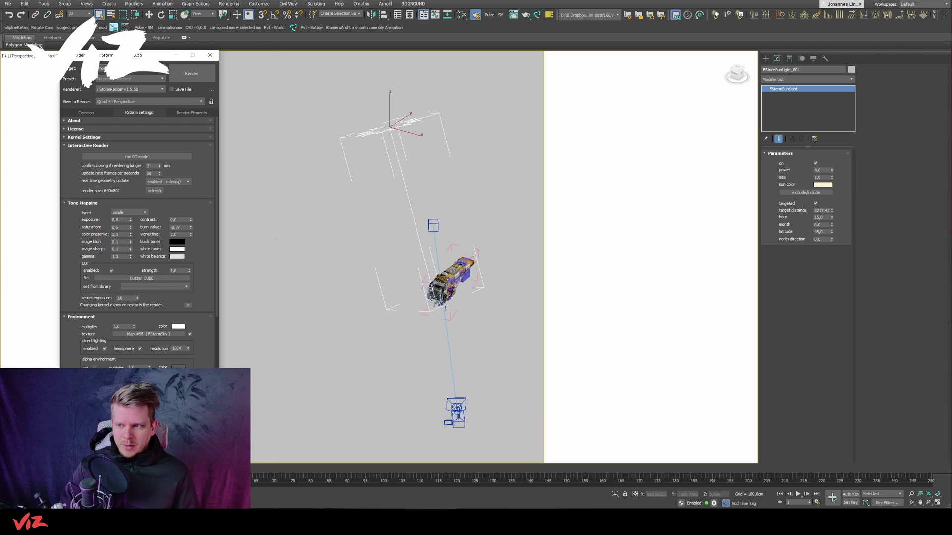
drag(951, 94, 613, 99)
click(616, 110)
middle_drag(389, 218, 314, 187)
scroll(400, 246, up, 8)
middle_drag(402, 244, 343, 275)
key(c)
double_click(452, 204)
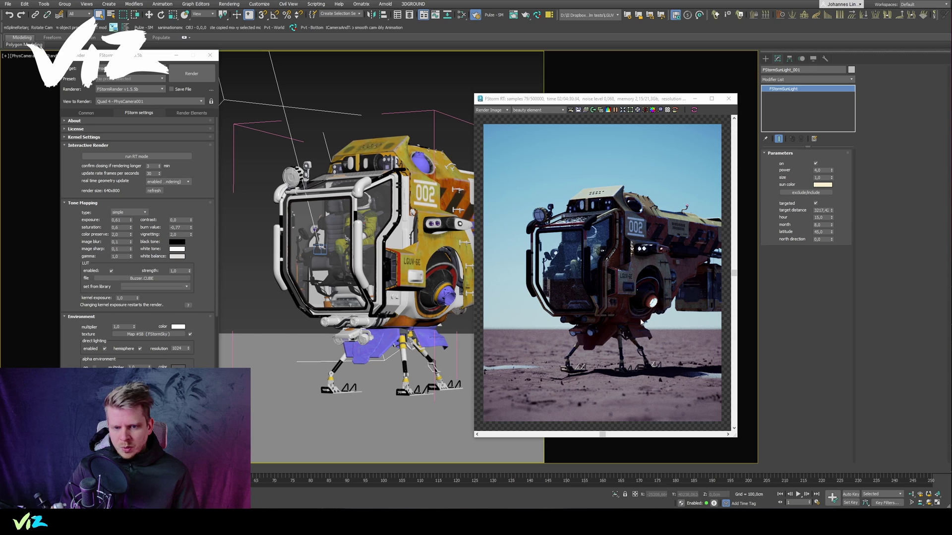
Step: Place the render window beside the FStorm settings and enable the atmosphere in the environment settings
drag(617, 101, 572, 89)
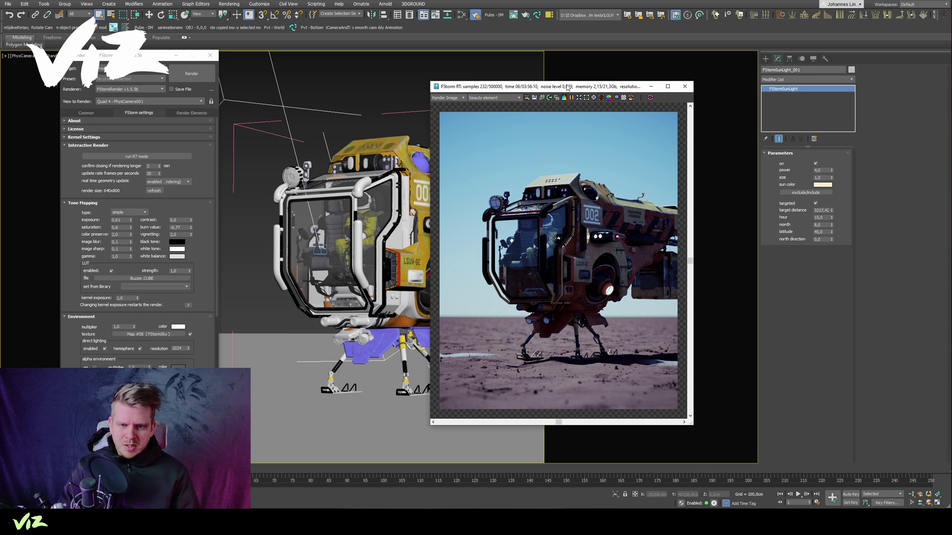
drag(568, 87, 461, 86)
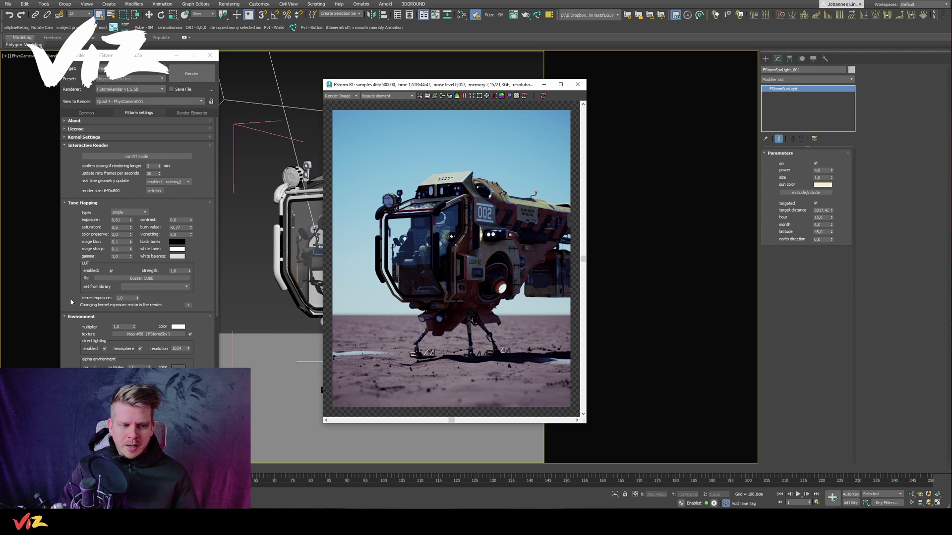
scroll(80, 294, down, 4)
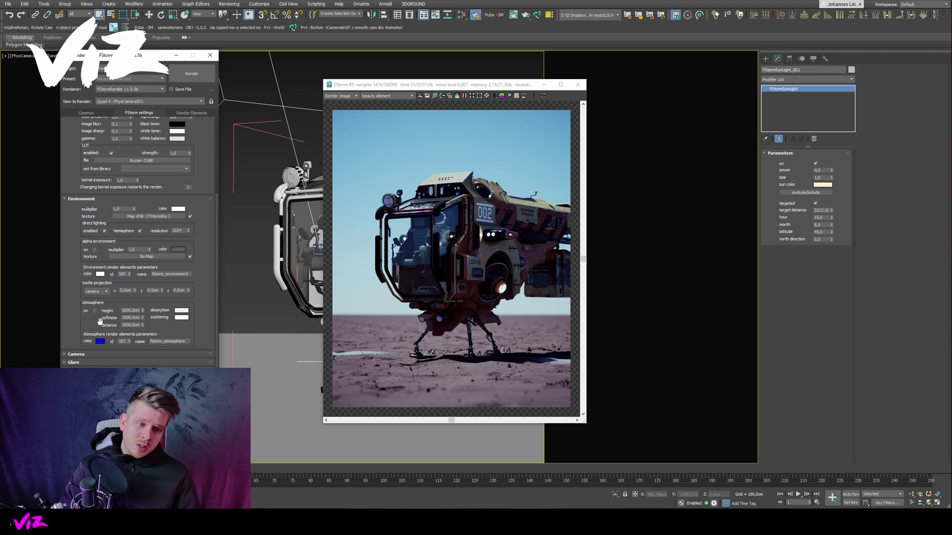
click(94, 311)
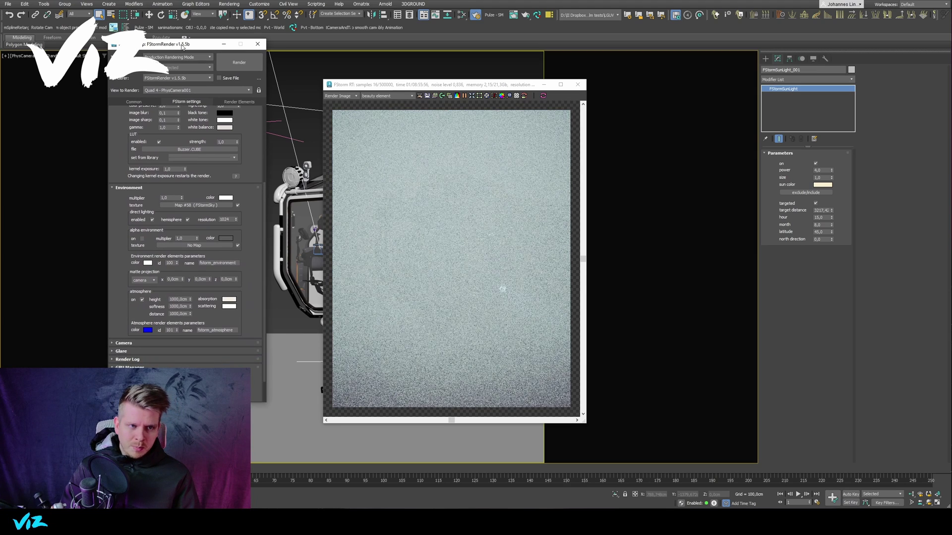
Step: Set the atmosphere distance to 3500 cm and its height to 6000 cm
scroll(126, 319, down, 1)
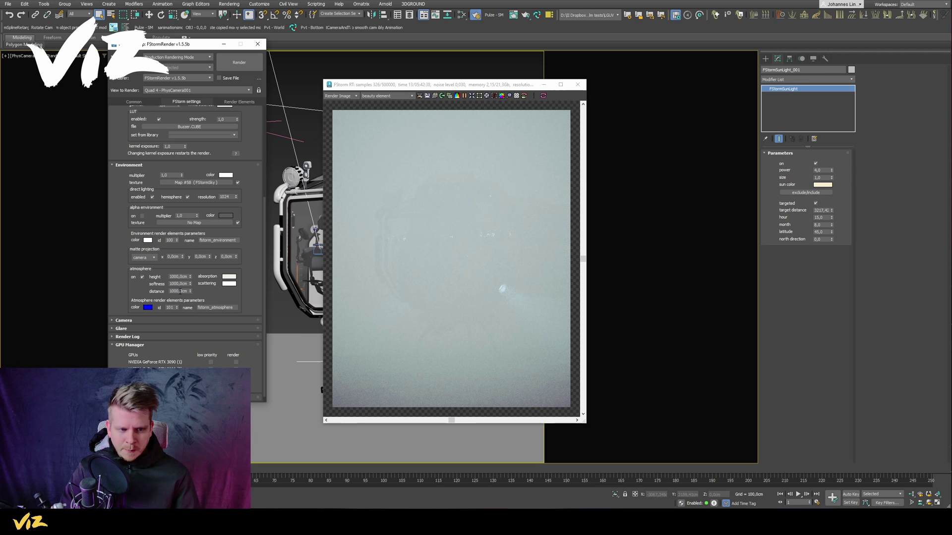
double_click(179, 291)
text(3500)
key(Return)
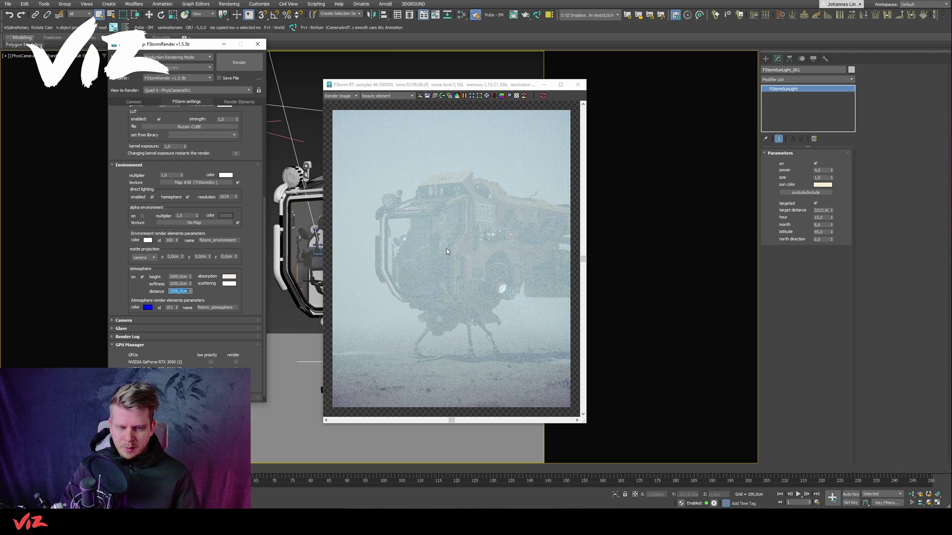
click(175, 277)
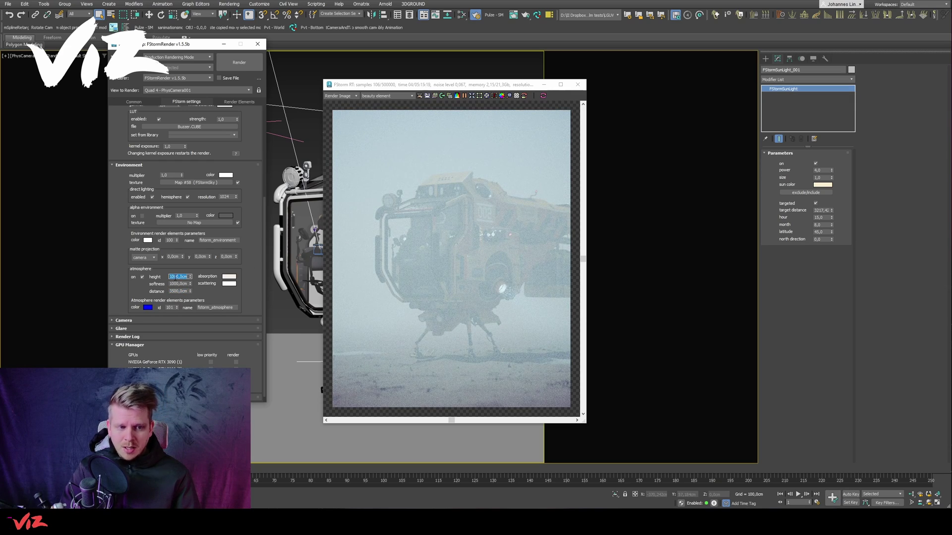
text(6000)
key(Return)
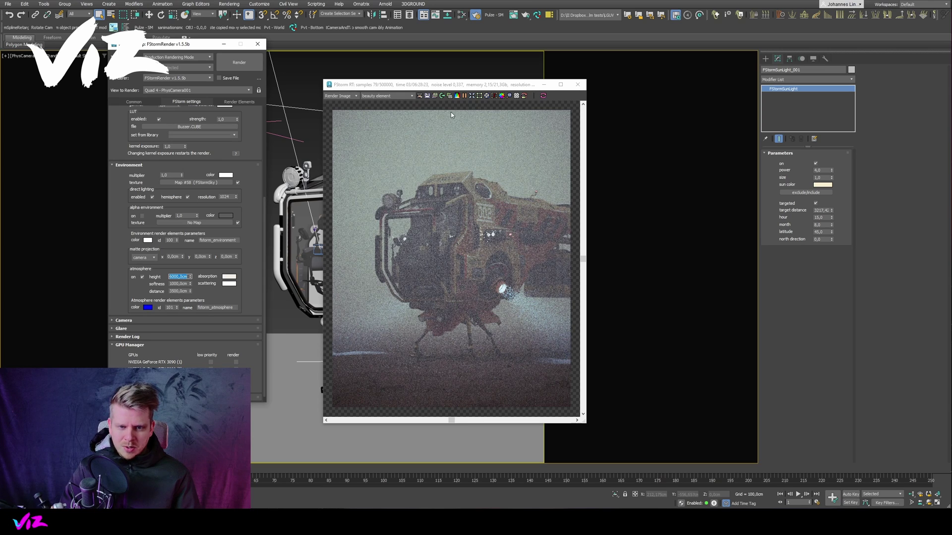
Step: Set the atmosphere distance to 30000 cm and compare the vehicle render with the atmosphere off and on
drag(429, 85, 419, 70)
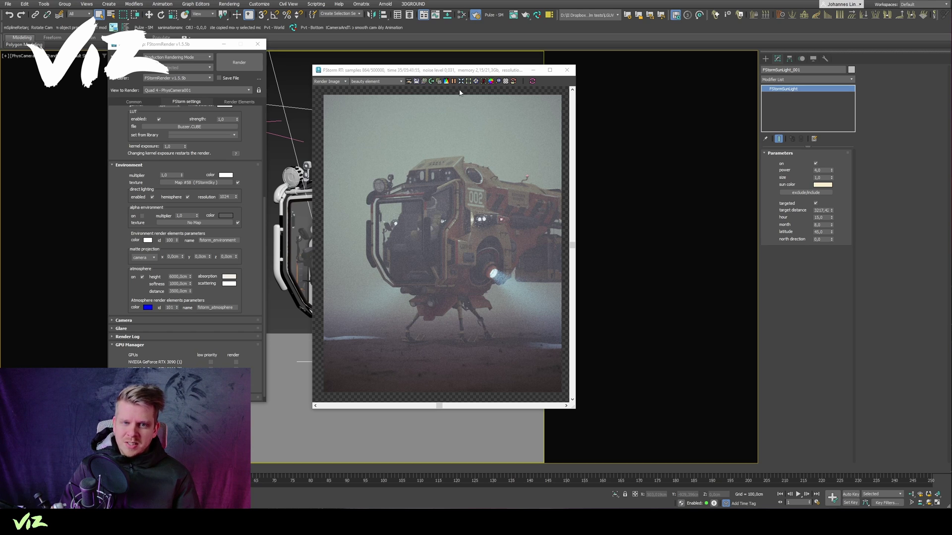
drag(452, 70, 564, 127)
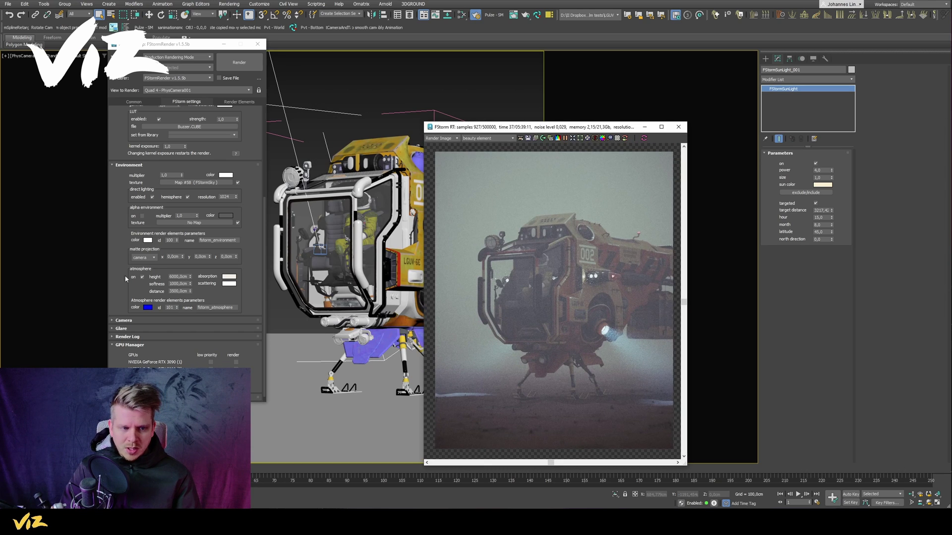
click(184, 292)
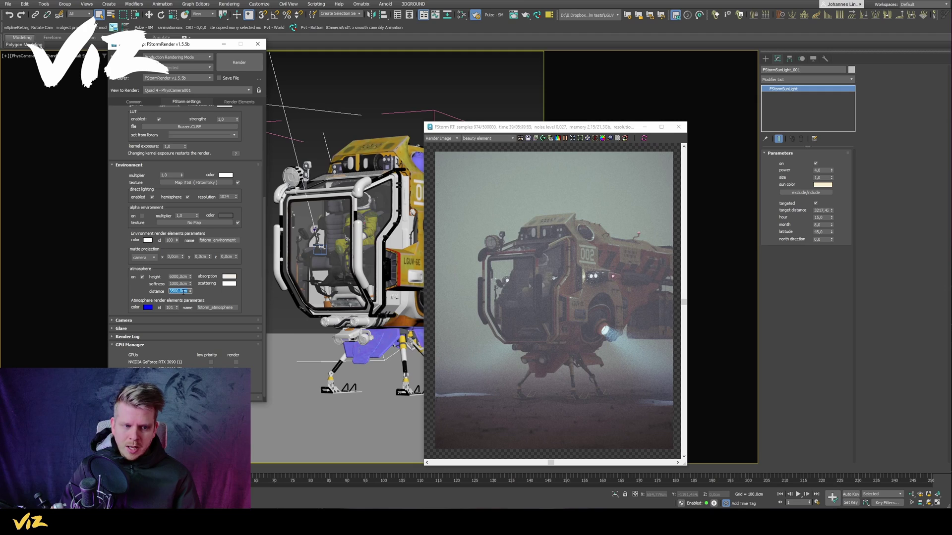
key(Return)
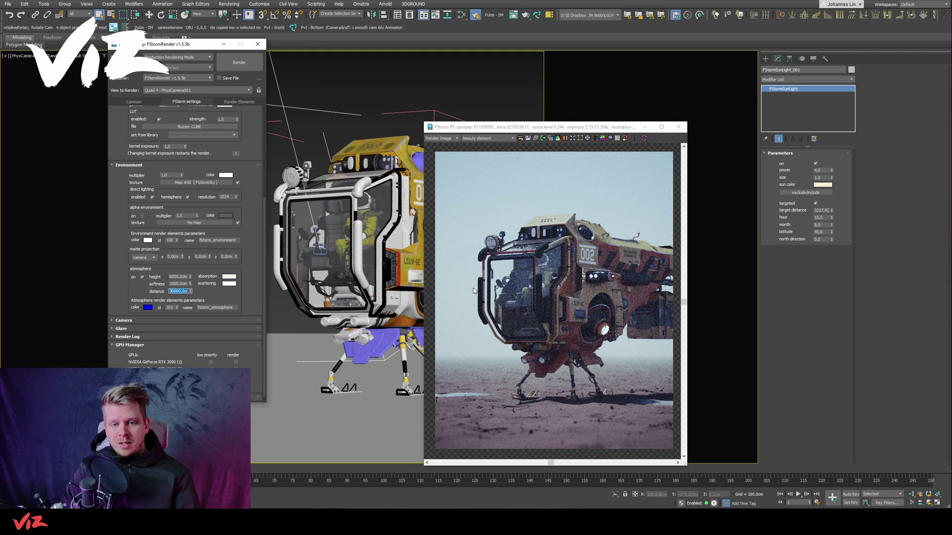
click(143, 277)
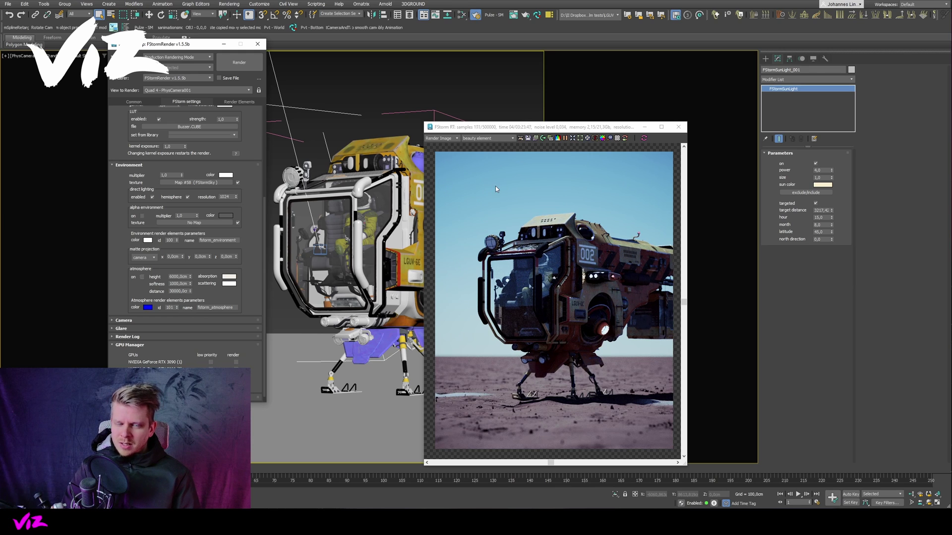
click(142, 279)
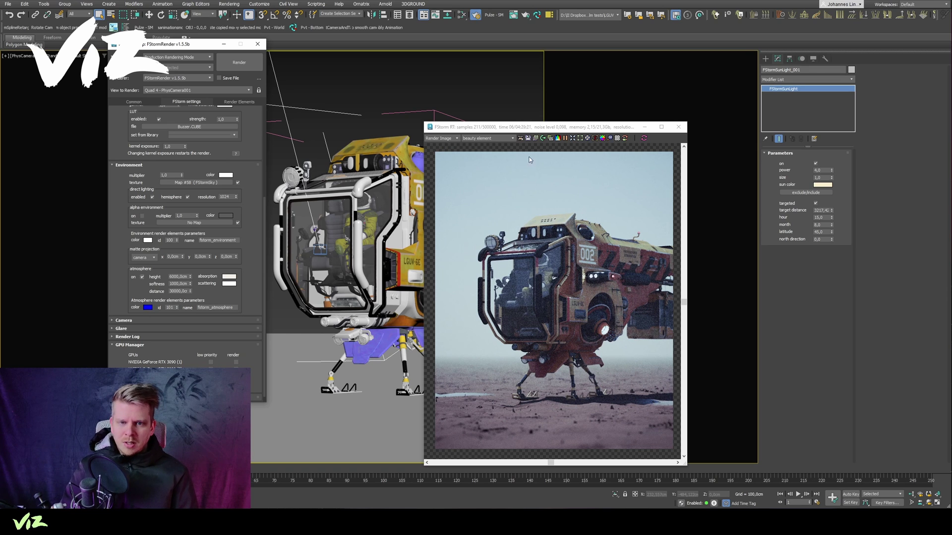
Step: Switch from the vehicle scene to the teapot scene and start an FStorm real-time render of its perspective view
drag(564, 128, 951, 139)
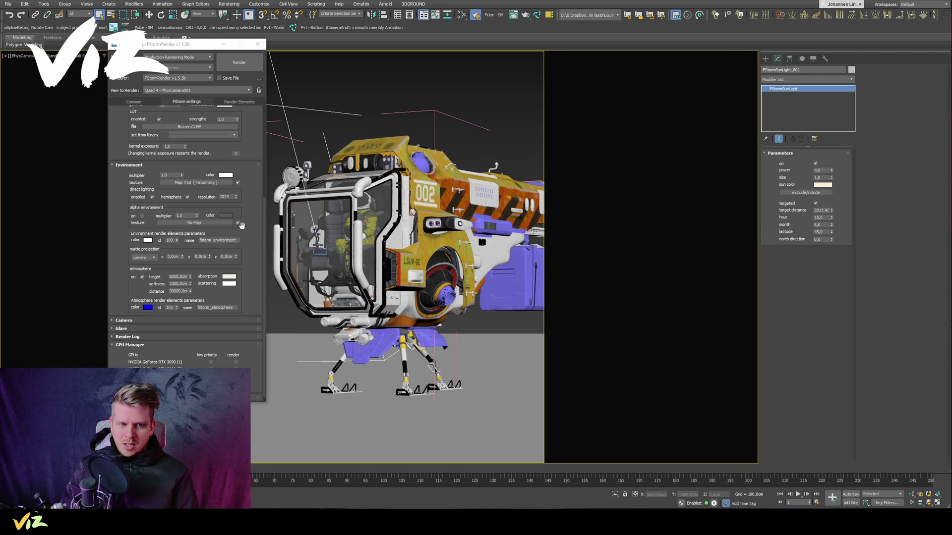
drag(197, 44, 94, 69)
middle_click(358, 181)
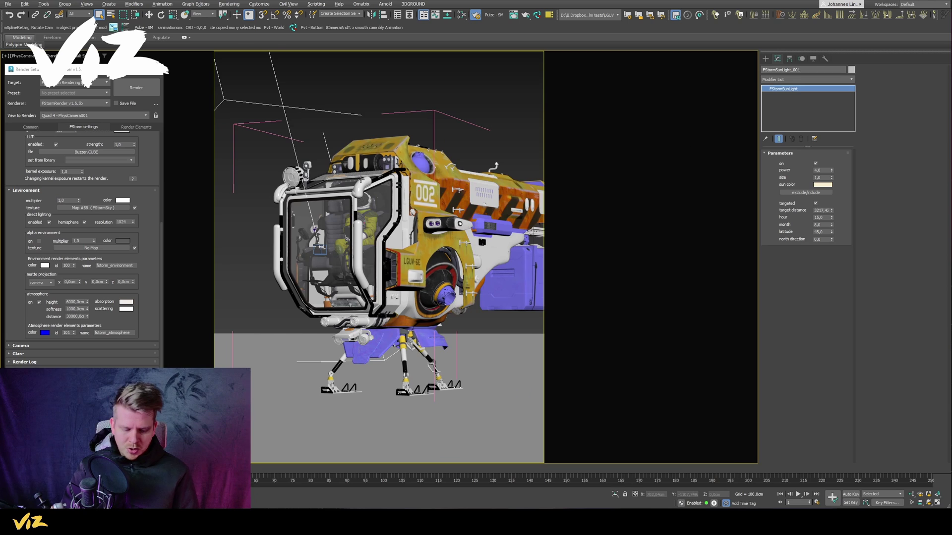
key(p)
right_click(378, 190)
click(387, 157)
click(385, 171)
alt+middle_drag(384, 171, 293, 372)
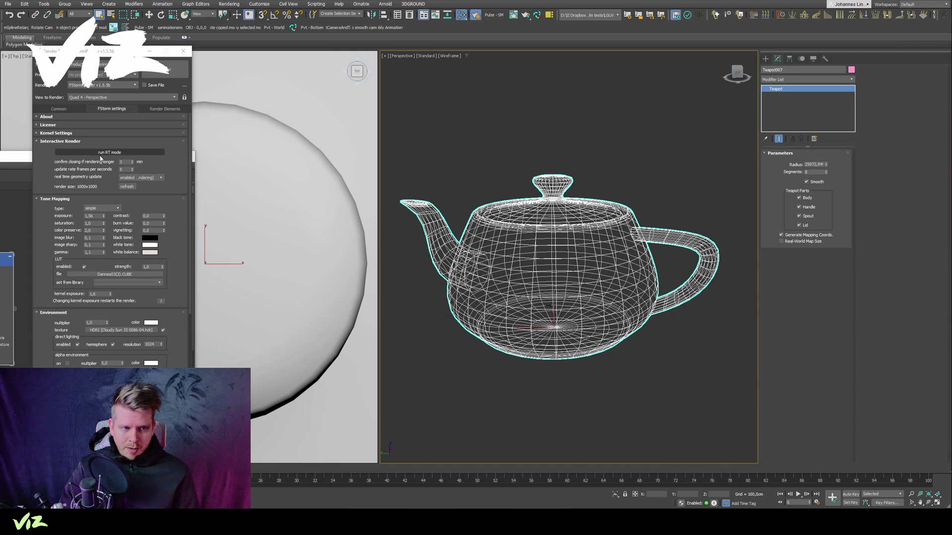
click(101, 152)
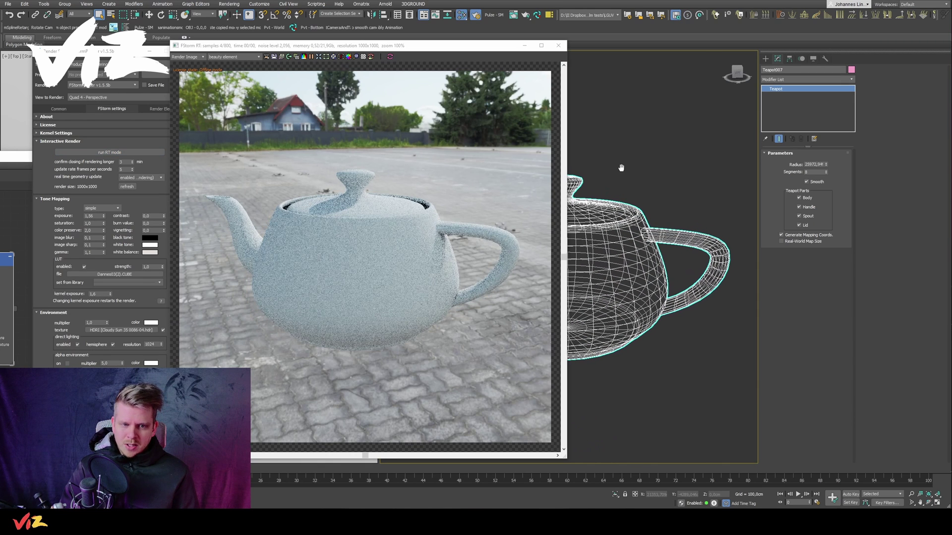
middle_drag(620, 167, 619, 174)
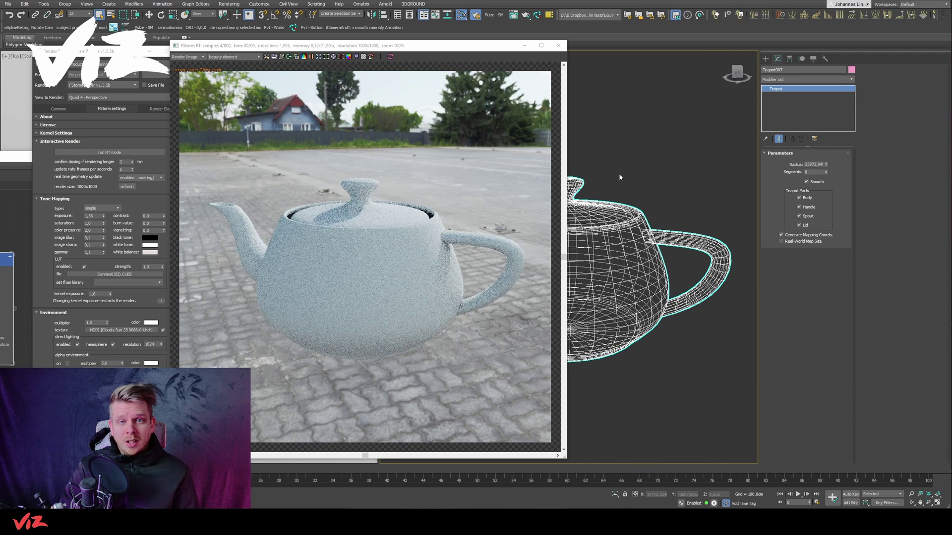
Step: Add an FStormVolume modifier to the teapot
click(793, 80)
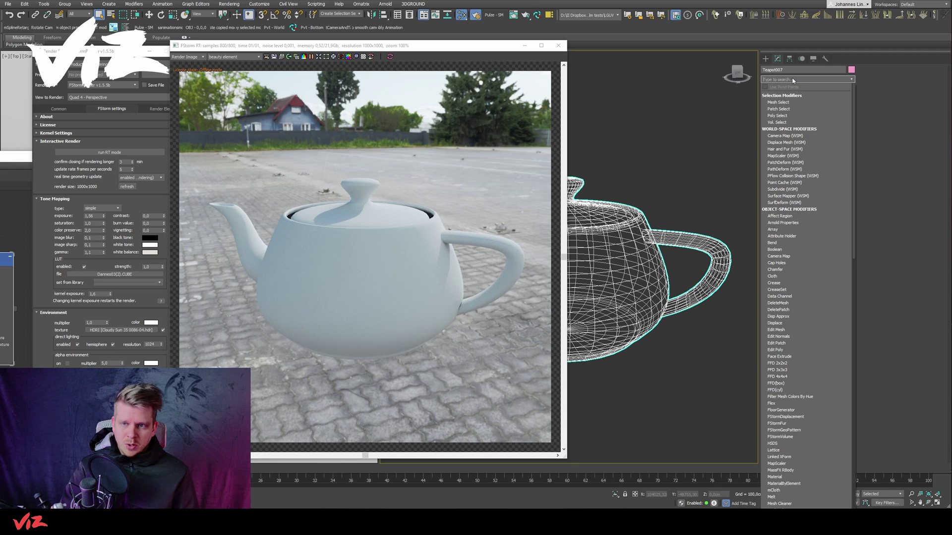
text(fstorm)
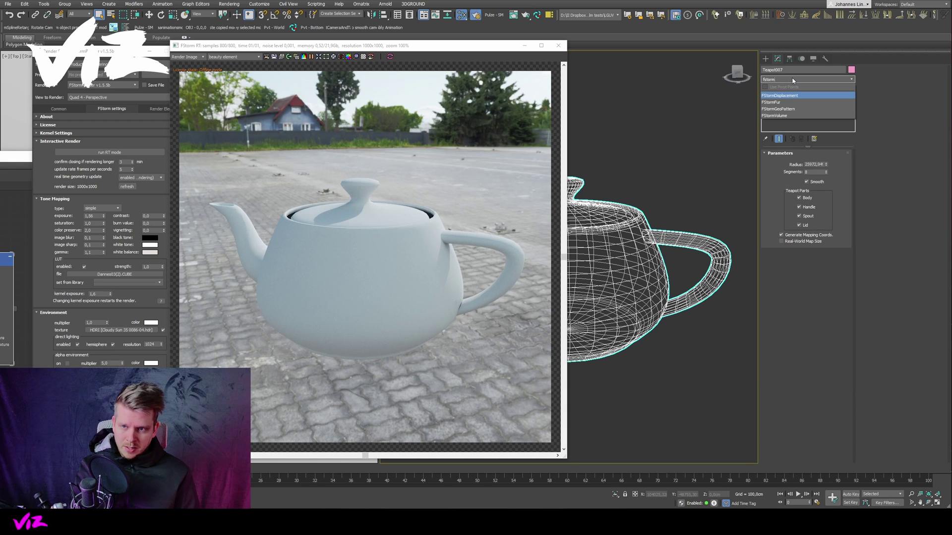
click(795, 122)
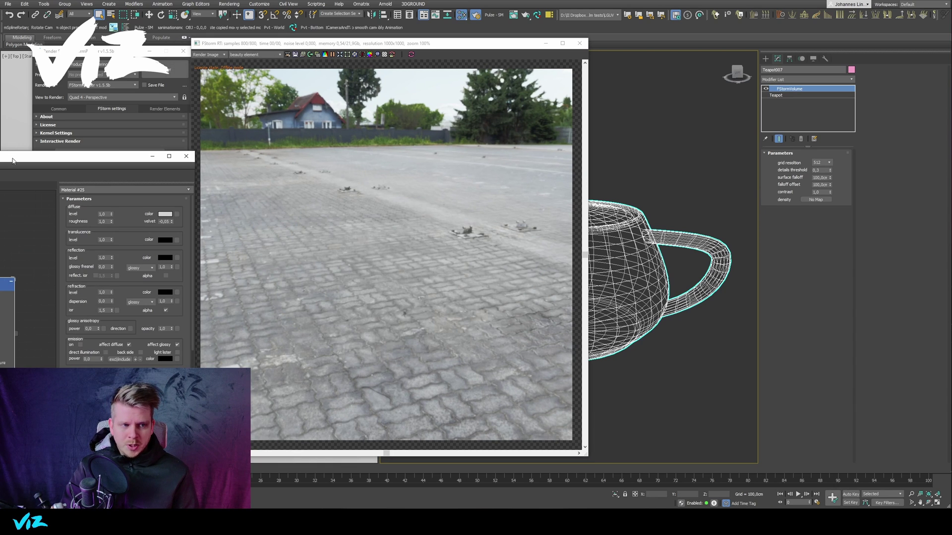
Step: Create an FStormVolumeMat material in the Slate Material Editor and assign it to the teapot
key(m)
drag(420, 44, 610, 41)
right_click(206, 228)
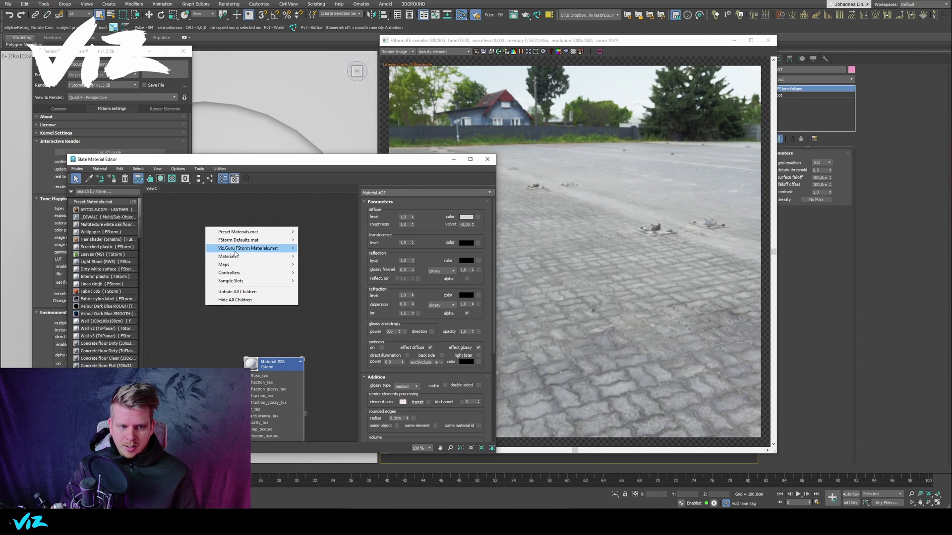
mouse_move(349, 277)
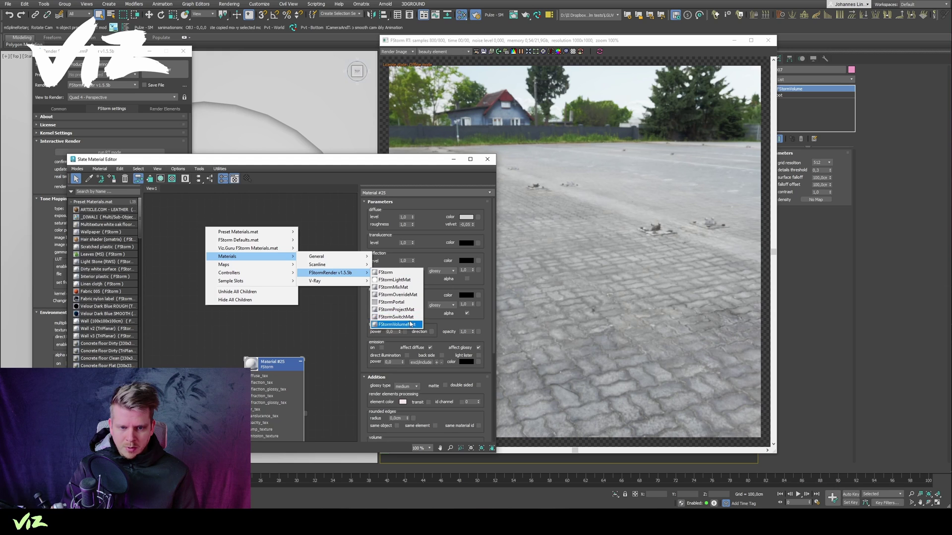
click(296, 257)
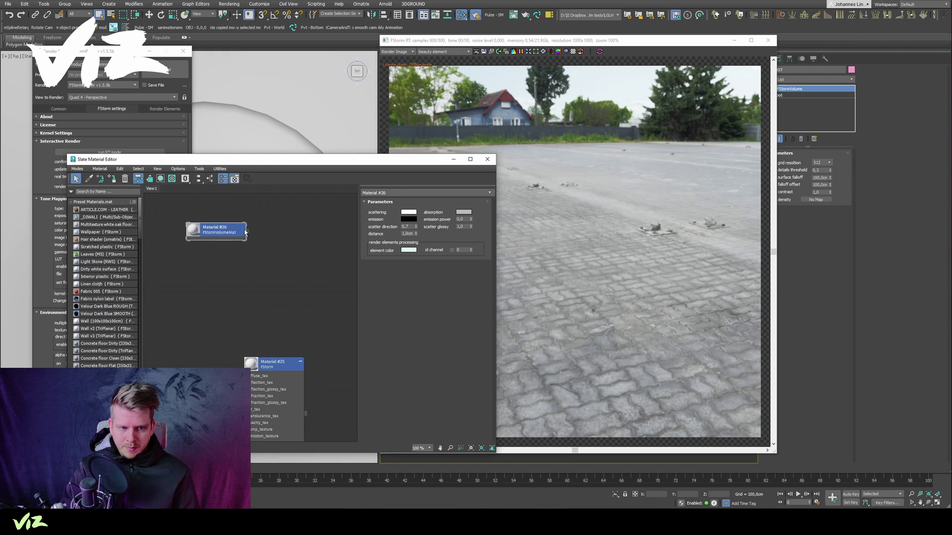
drag(385, 159, 339, 147)
click(361, 201)
click(274, 90)
click(275, 96)
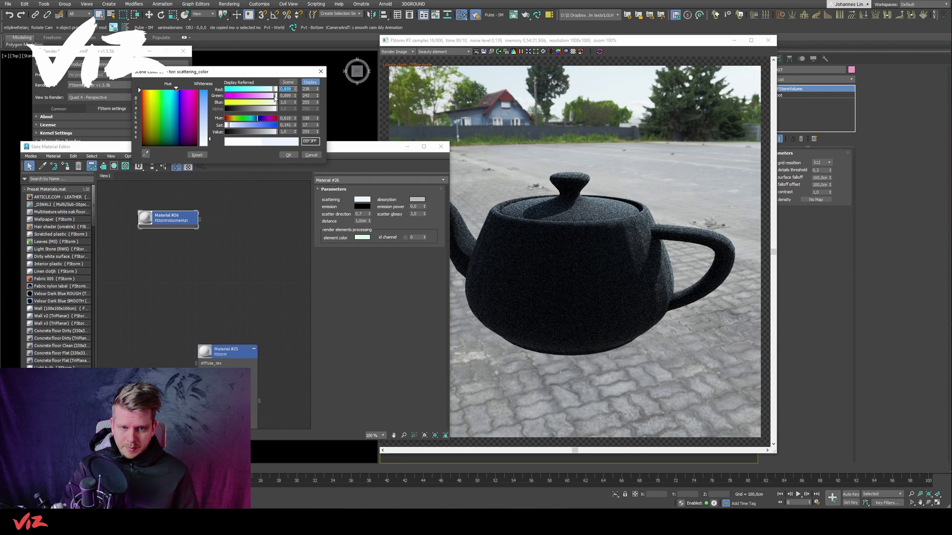
click(312, 155)
Step: Set the distance of the teapot's volume material to 1000 cm
double_click(362, 221)
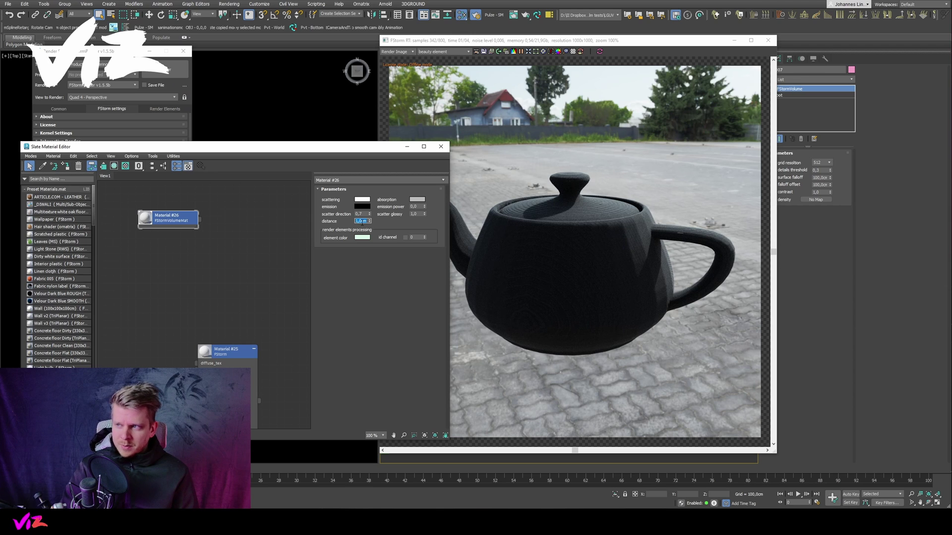
text(1000,)
key(Return)
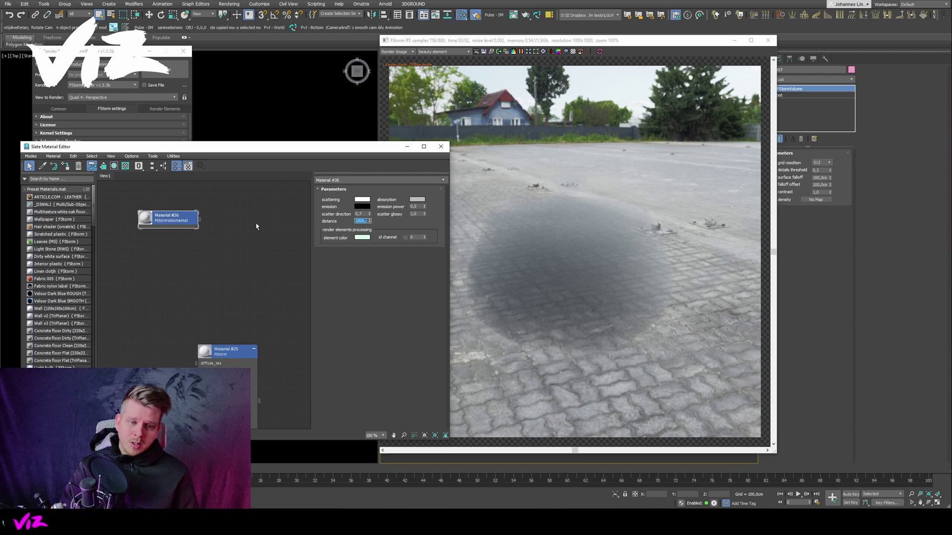
Step: Tint the volume material's scattering color to a very light blue, ECF2FF
click(362, 199)
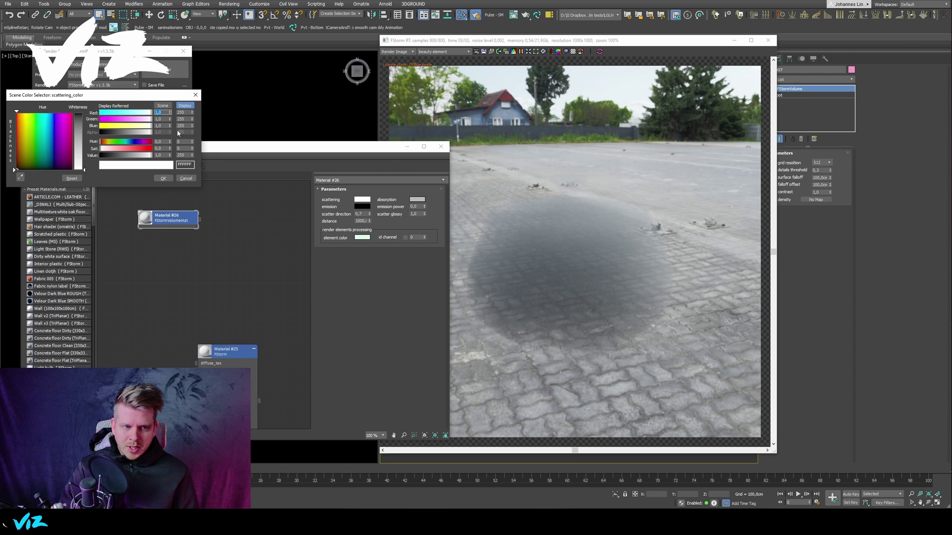
drag(148, 113, 148, 120)
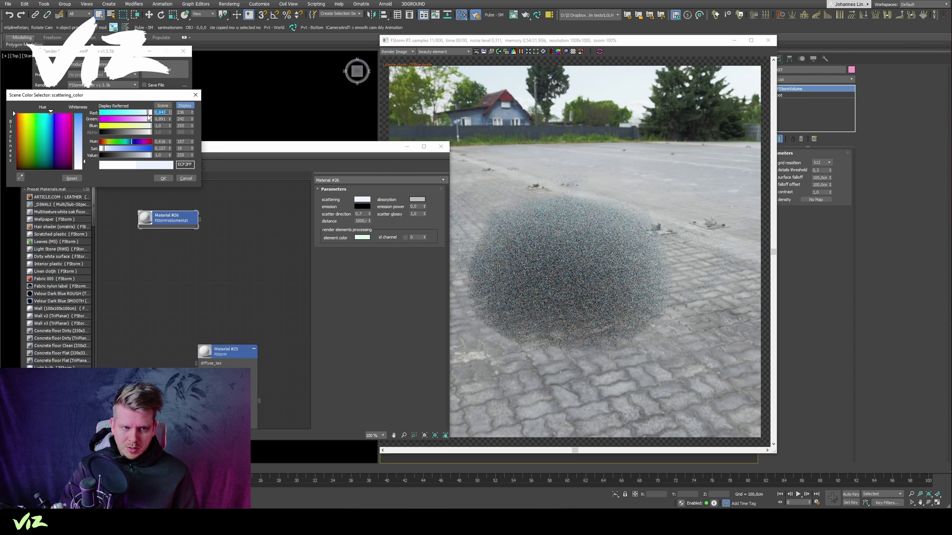
click(163, 178)
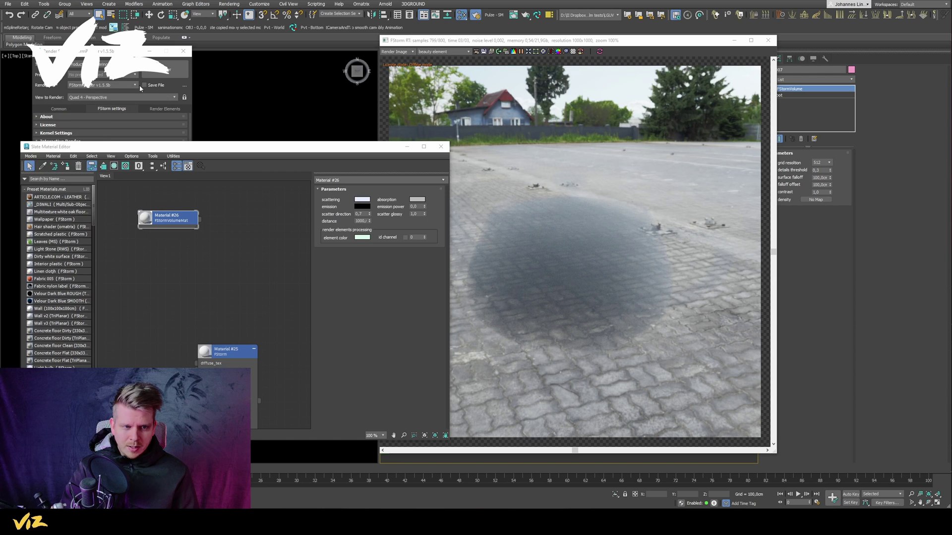
Step: Brighten the volume material's absorption color to a warm off-white with RGB values of about 249, 245, 242
click(417, 200)
click(60, 111)
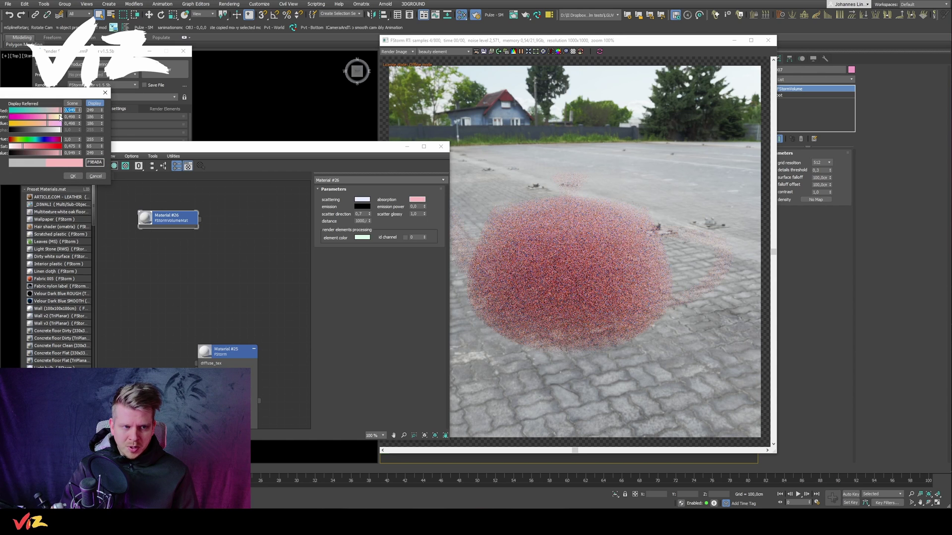
click(59, 117)
click(57, 124)
drag(57, 123, 58, 124)
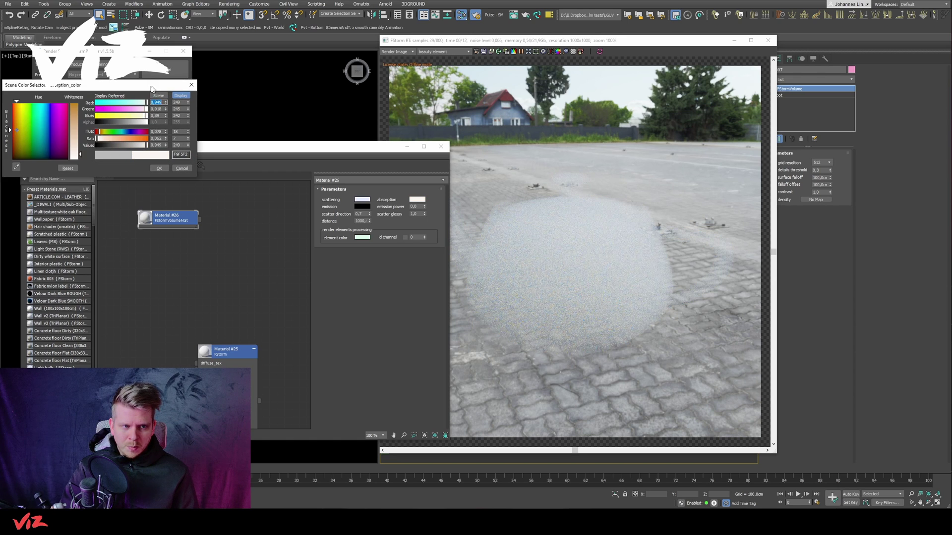
click(160, 168)
click(163, 168)
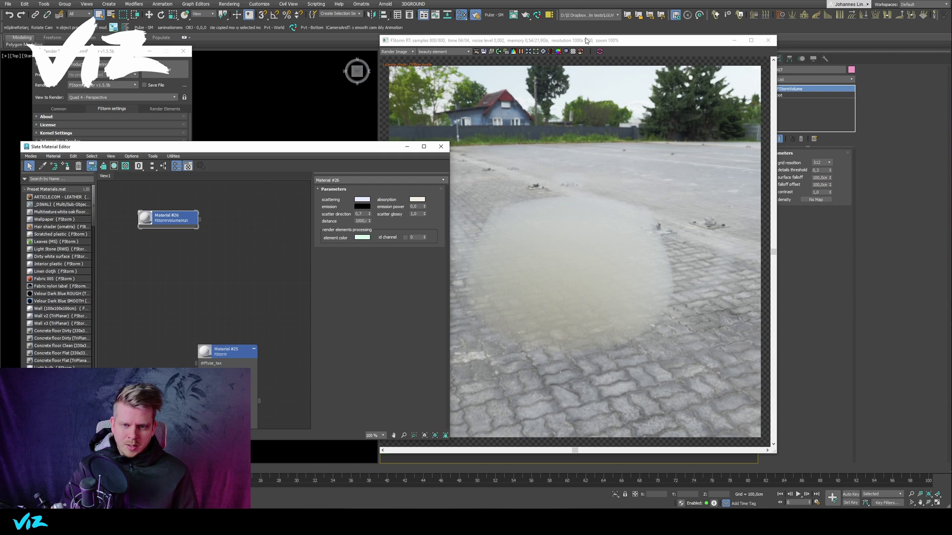
Step: Set the volume material's scatter direction to 1.0 and view the fog from another angle
drag(586, 40, 601, 38)
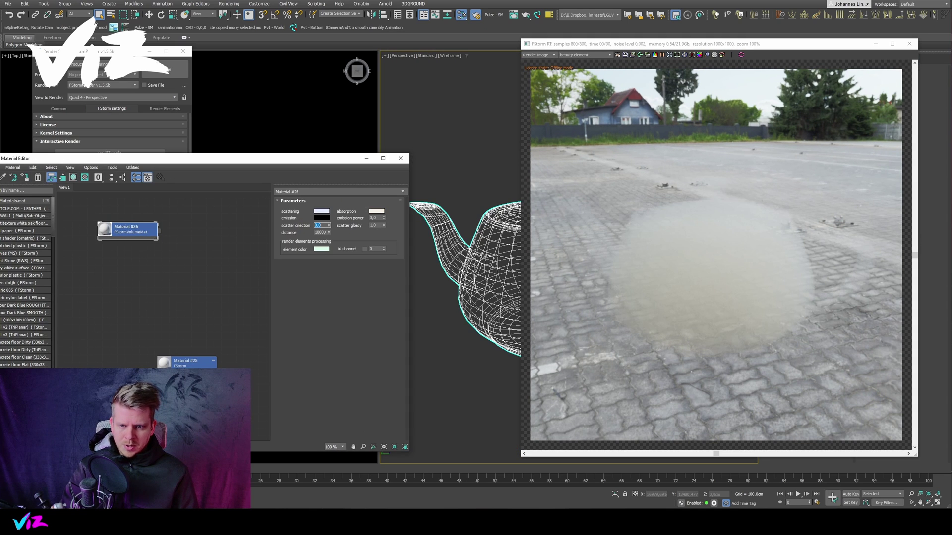
key(Return)
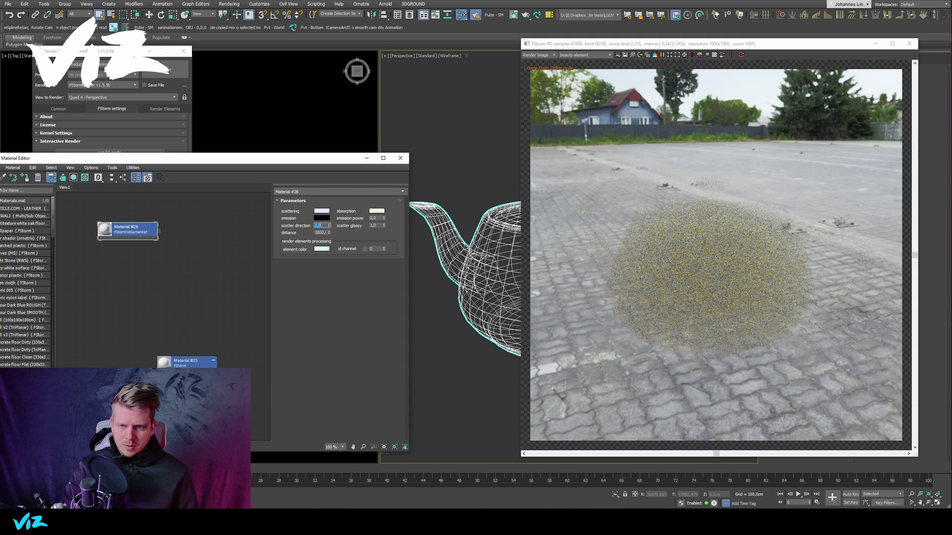
text(1)
key(Return)
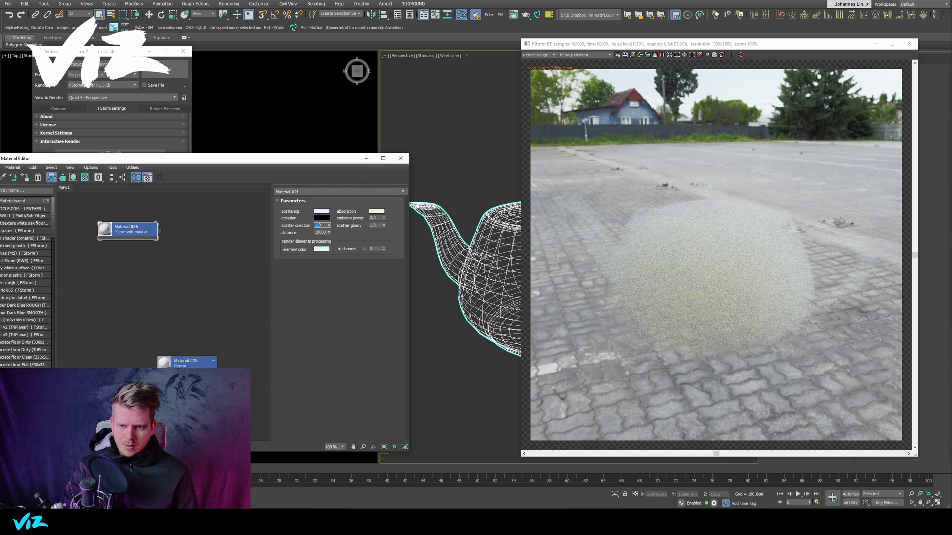
mouse_move(461, 174)
alt+middle_down()
mouse_move(511, 170)
mouse_move(463, 171)
alt+middle_up()
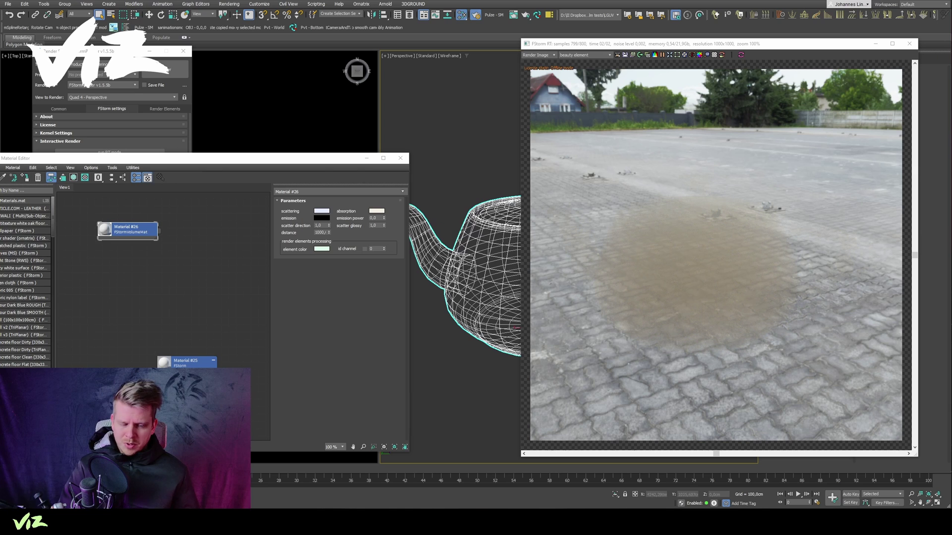
Step: Assign the FStormNoise map as an instance to the density of the teapot's FStormVolume modifier
drag(144, 227, 193, 213)
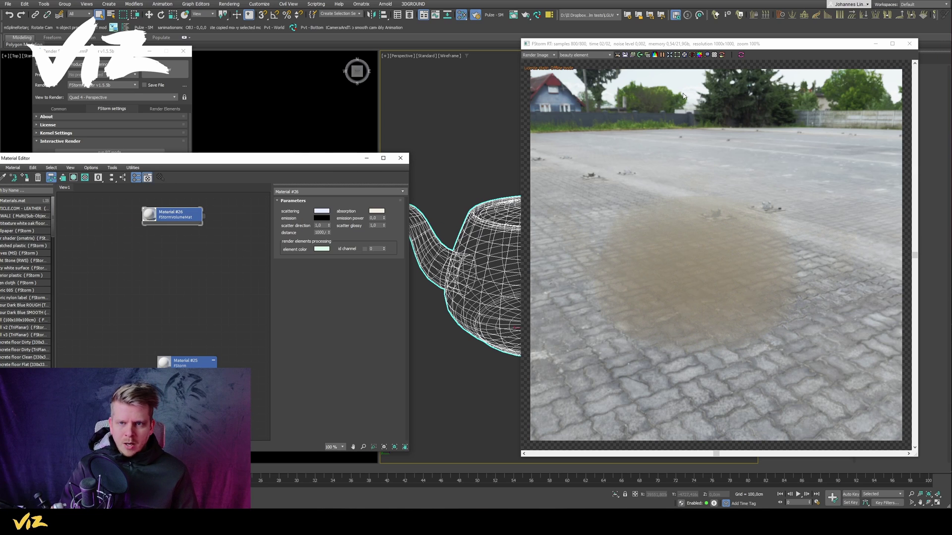
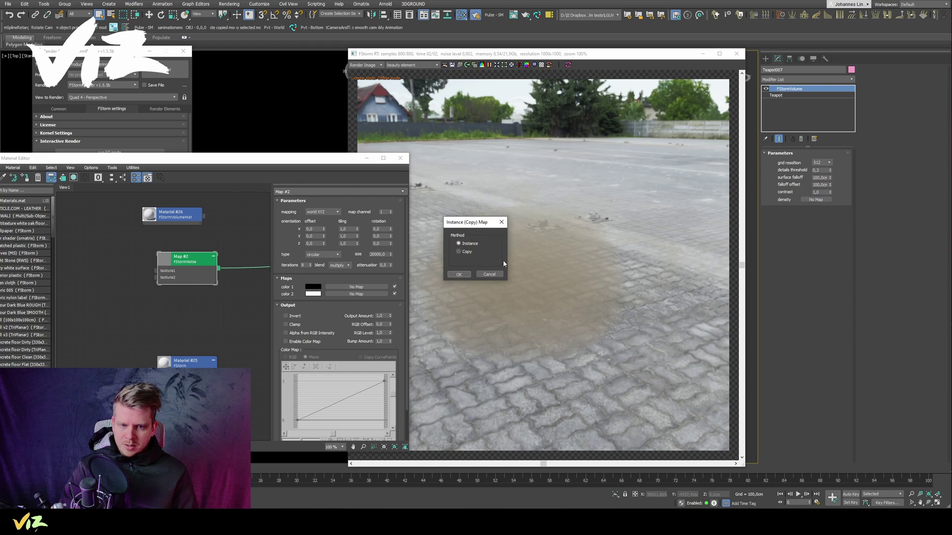
click(460, 276)
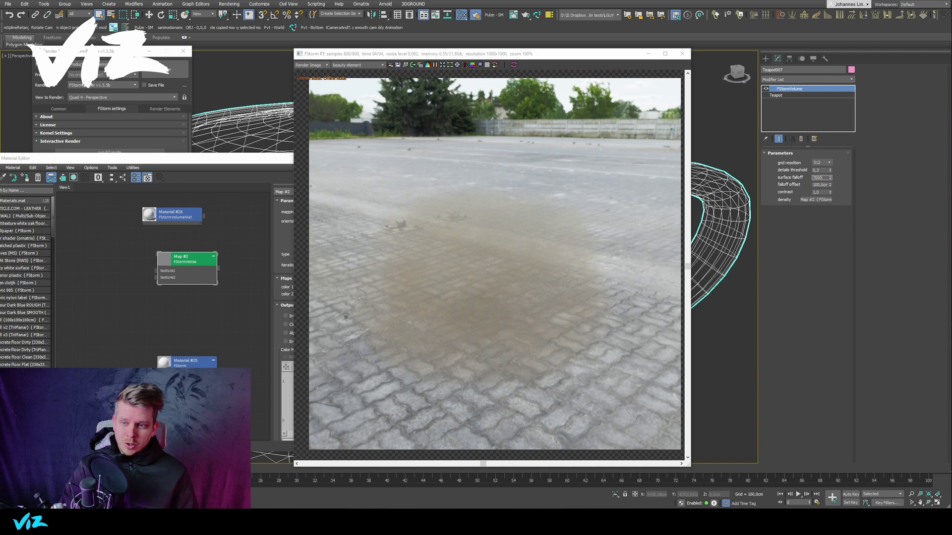
Step: Set the FStormVolume modifier's surface falloff to 7000 cm and its falloff offset to 4000 cm
key(Return)
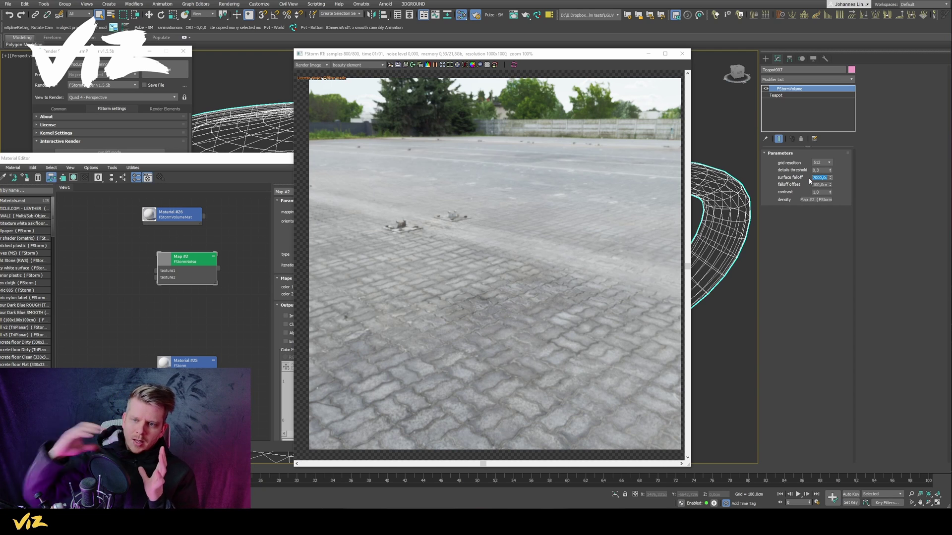
key(Tab)
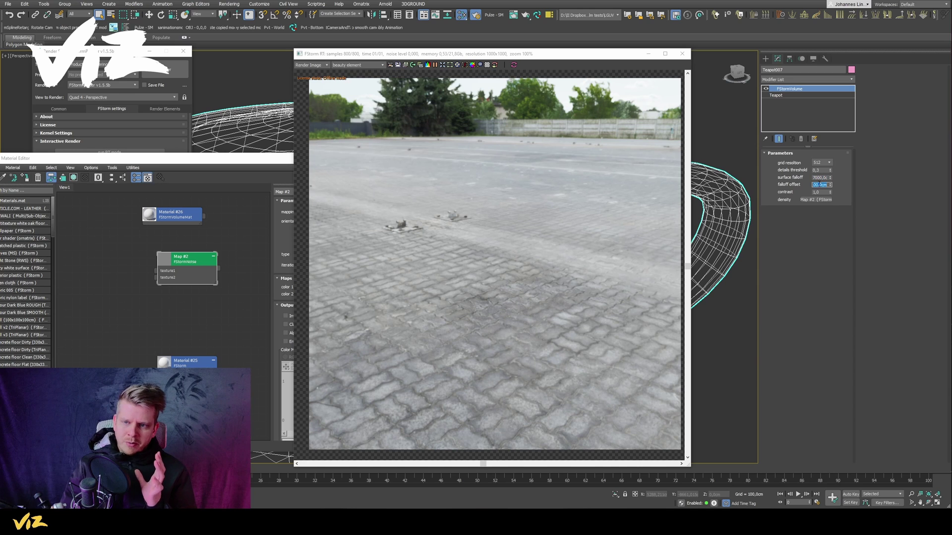
text(4000)
key(Return)
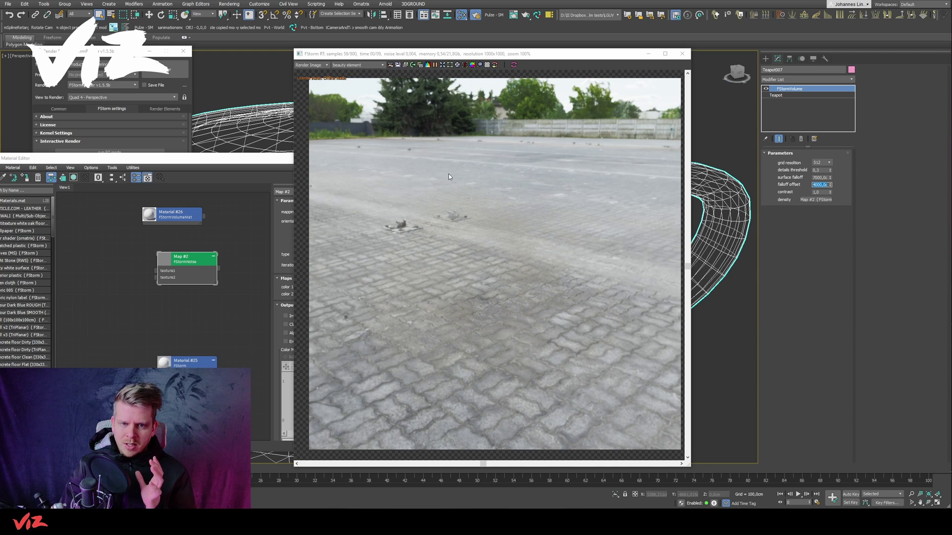
Step: Reduce the volume material's distance to 10 cm to thicken the fog
click(209, 272)
double_click(164, 217)
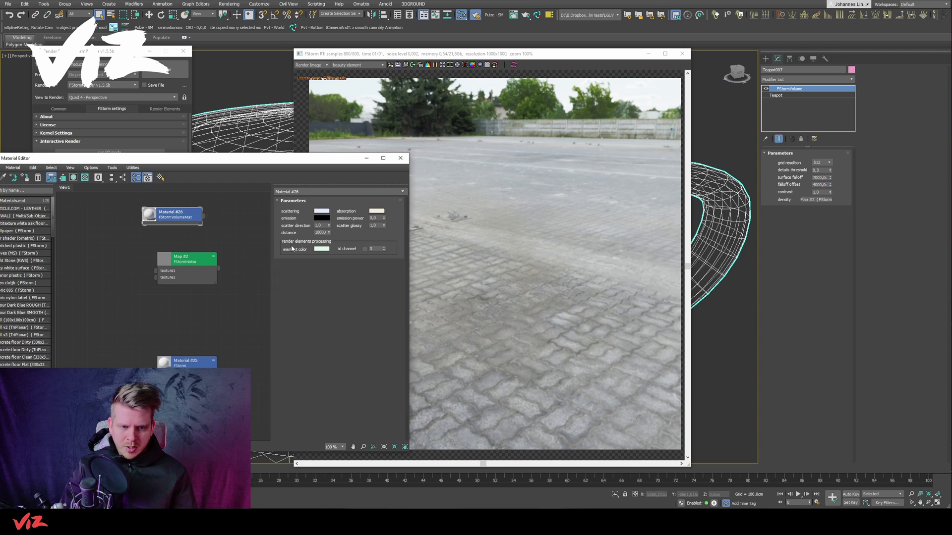
double_click(321, 233)
text(10)
key(Return)
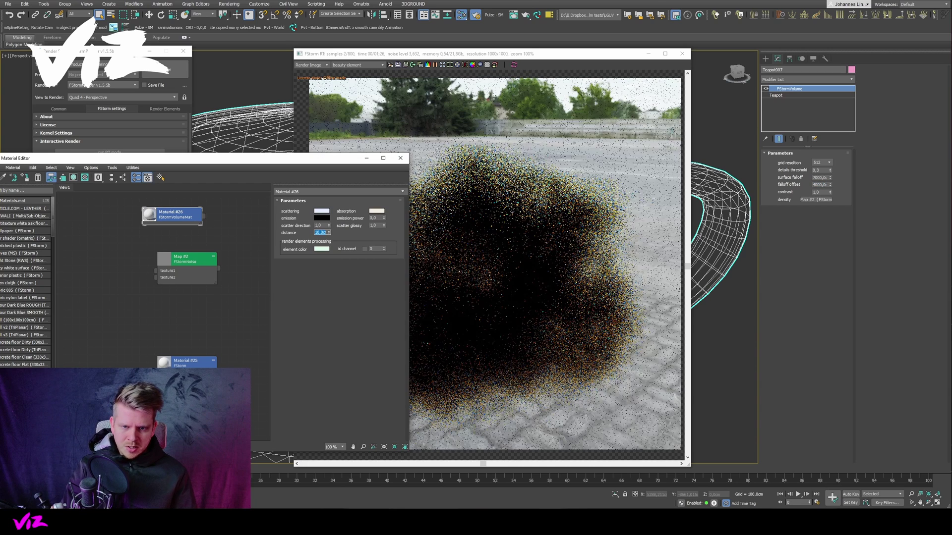
drag(317, 159, 233, 160)
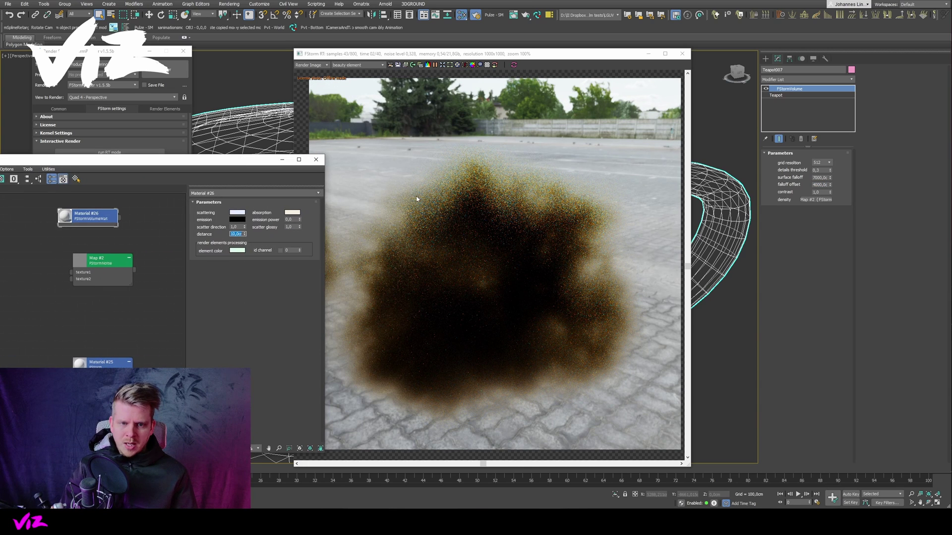
Step: Try the FStormVolume modifier with both surface falloff and falloff offset at 0 cm
double_click(819, 177)
text(1000)
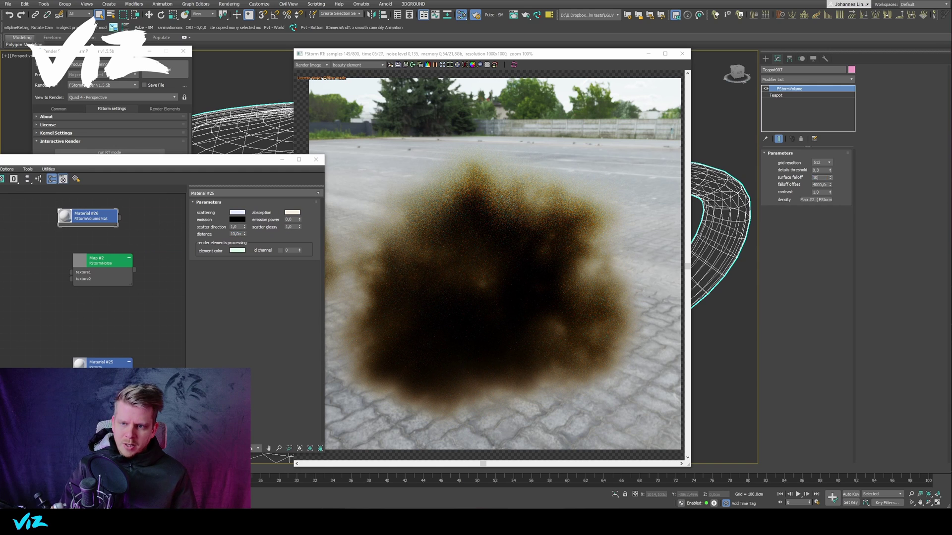
key(Tab)
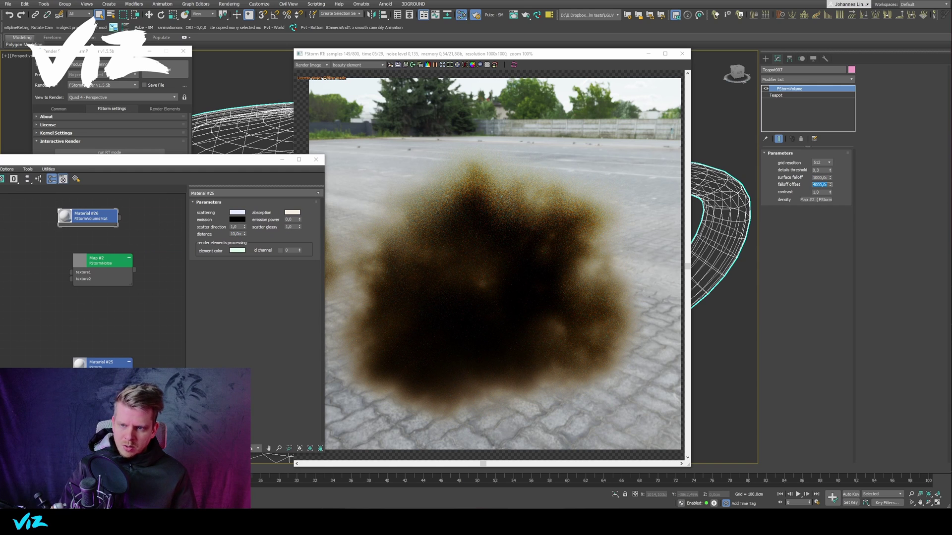
text(00)
double_click(820, 177)
text(0)
key(Return)
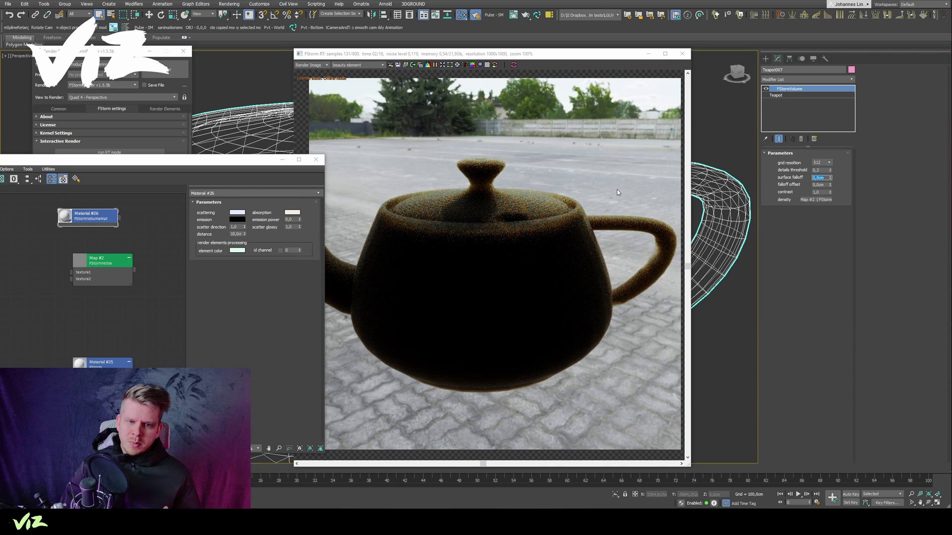
Step: Restore the teapot volume's surface falloff to 7000 cm and its falloff offset to 4000 cm
text(7000)
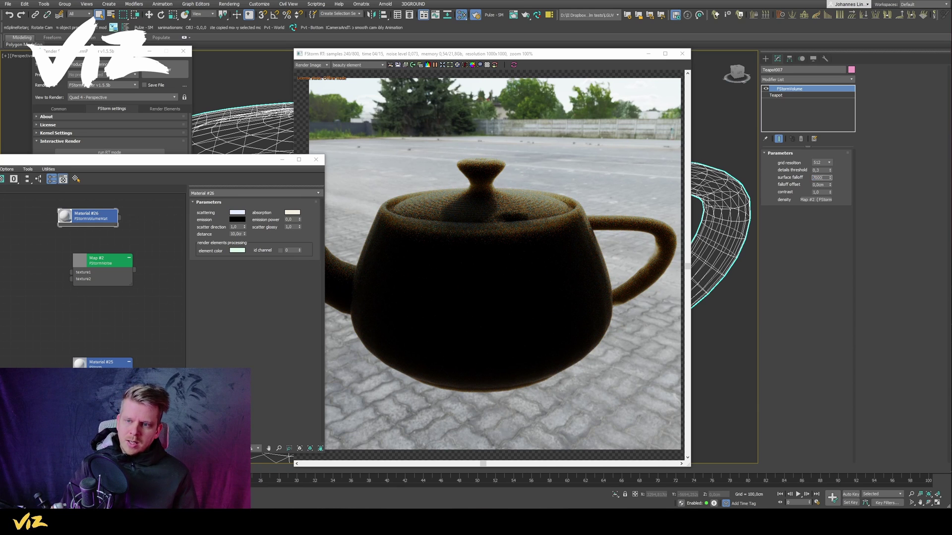
key(Tab)
text(4000)
key(Return)
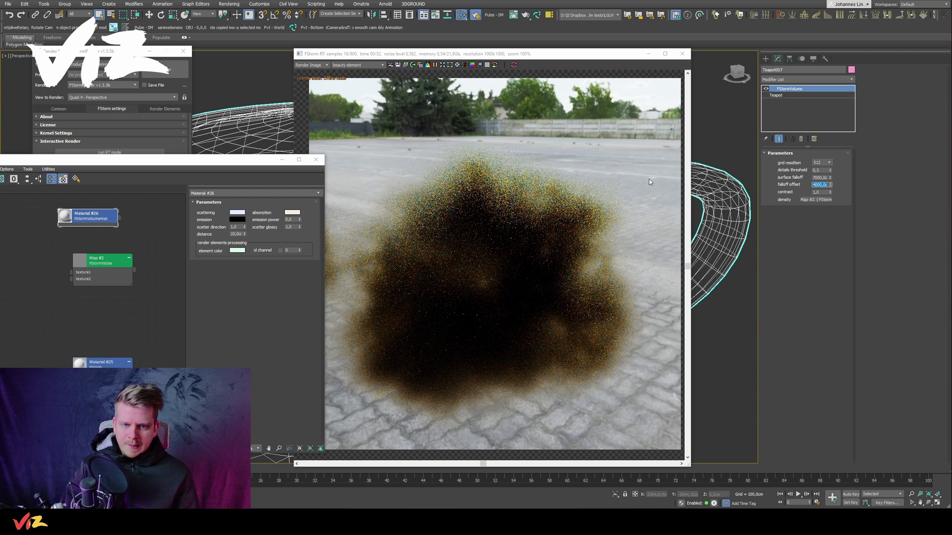
drag(529, 58, 574, 55)
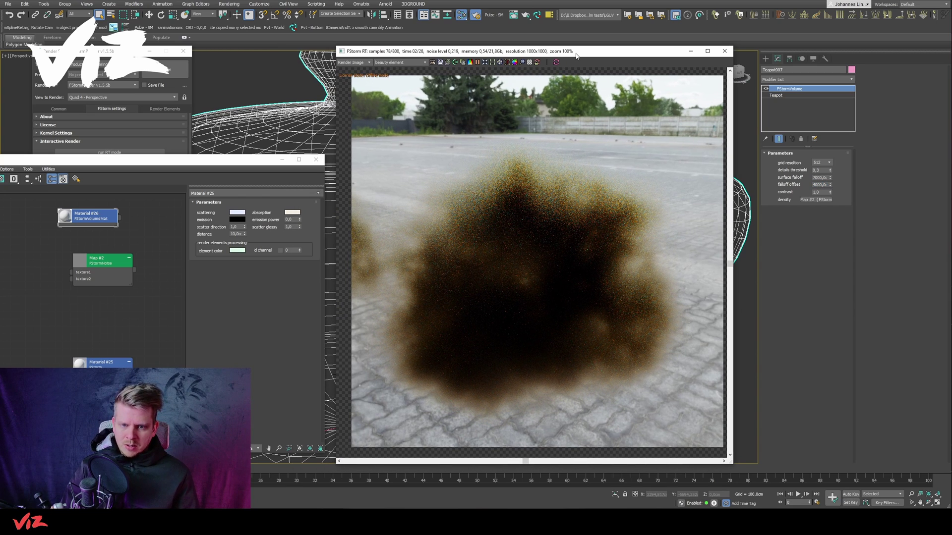
Step: Duplicate the FStormNoise map in the material graph and set the copy's size to 3000
drag(114, 261, 84, 253)
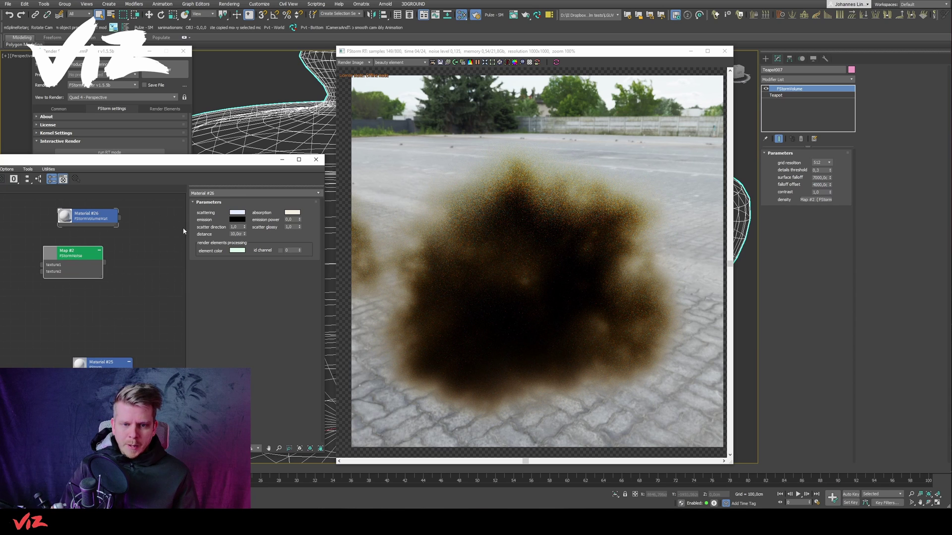
middle_drag(105, 265, 58, 251)
right_click(128, 247)
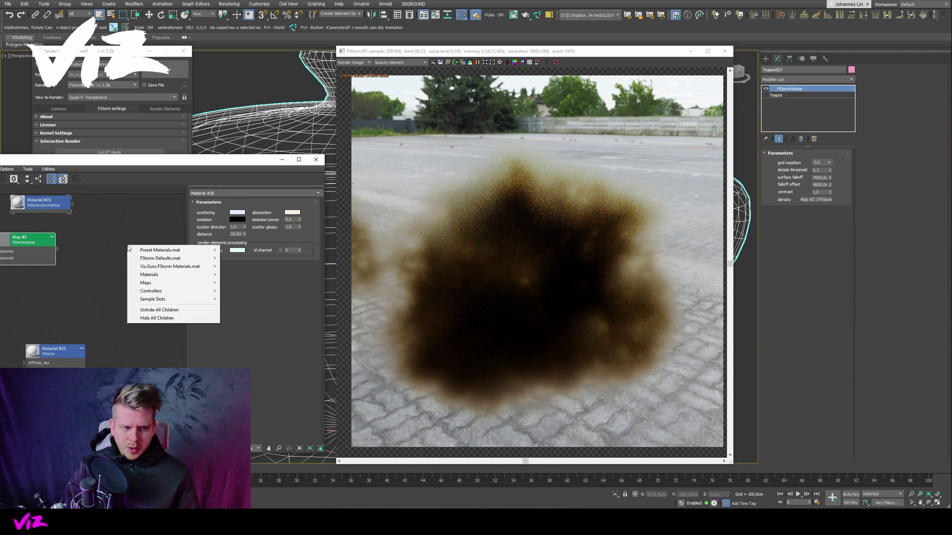
click(102, 270)
mouse_move(28, 239)
mouse_down()
mouse_move(41, 237)
mouse_move(40, 273)
mouse_up()
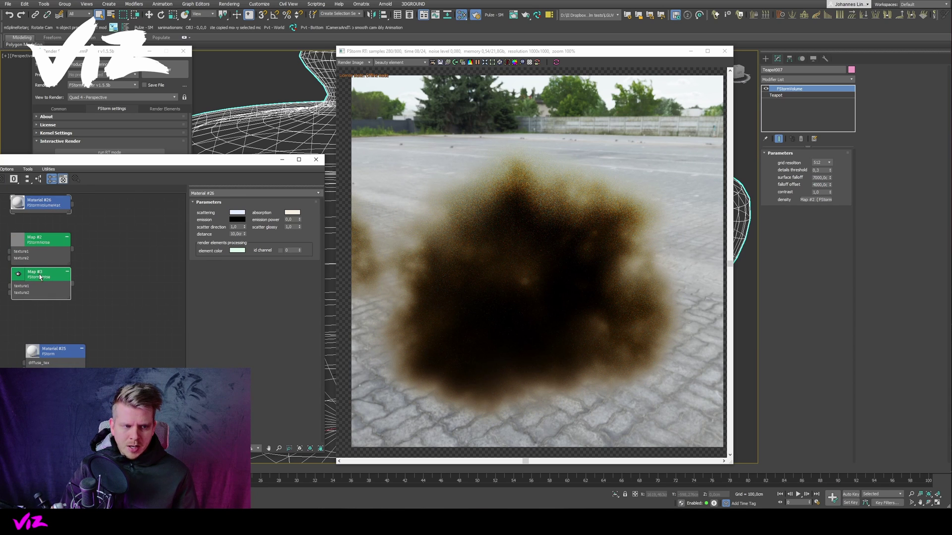
double_click(43, 274)
drag(149, 159, 174, 154)
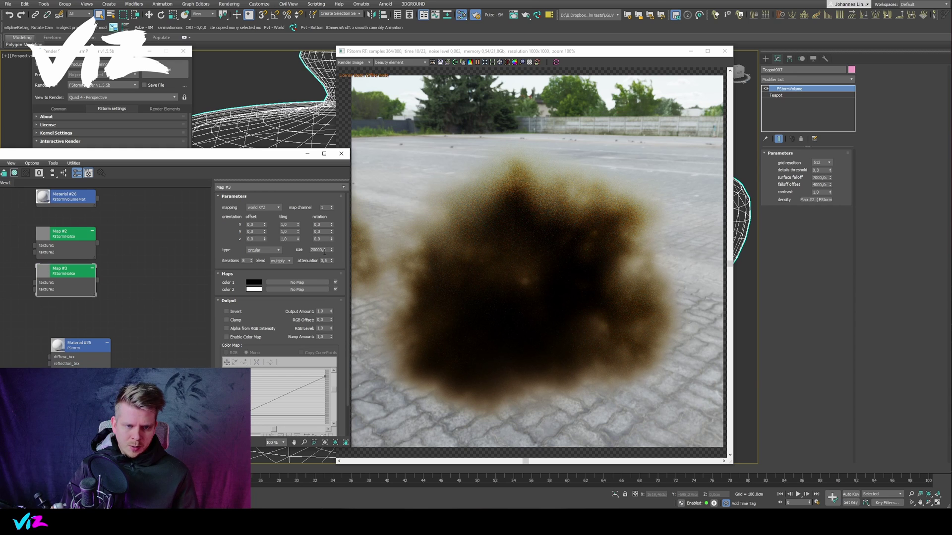
drag(327, 250, 295, 251)
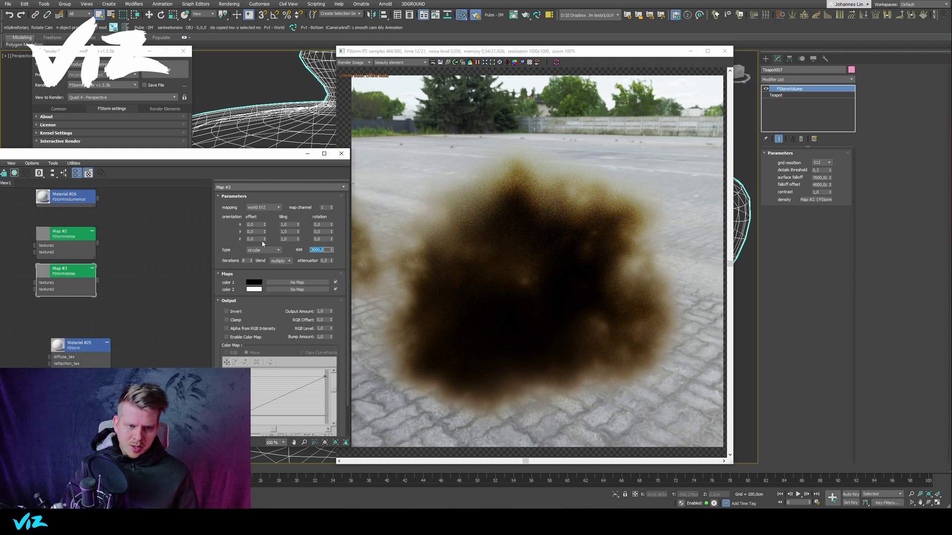
Step: Add an FStormMix map and connect the two noise maps to its texture1 and texture2 inputs
right_click(161, 246)
mouse_move(198, 282)
mouse_move(286, 316)
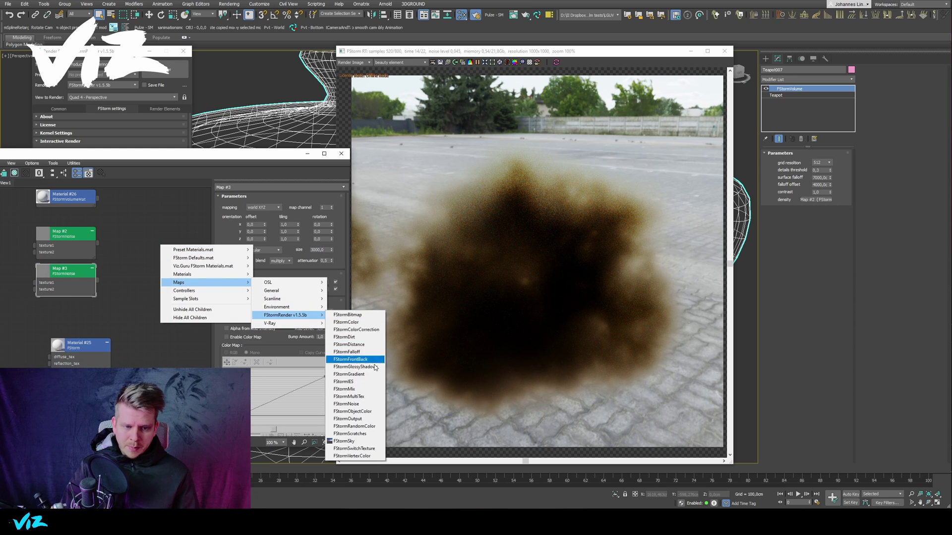
click(345, 389)
drag(123, 251, 132, 259)
Step: Change the mix map's mask color to a medium gray
click(255, 222)
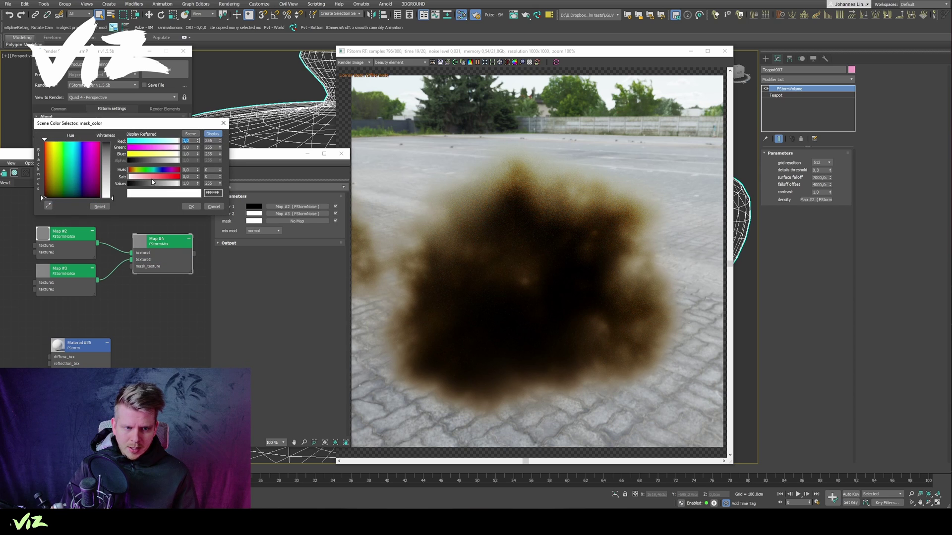
click(154, 183)
click(191, 206)
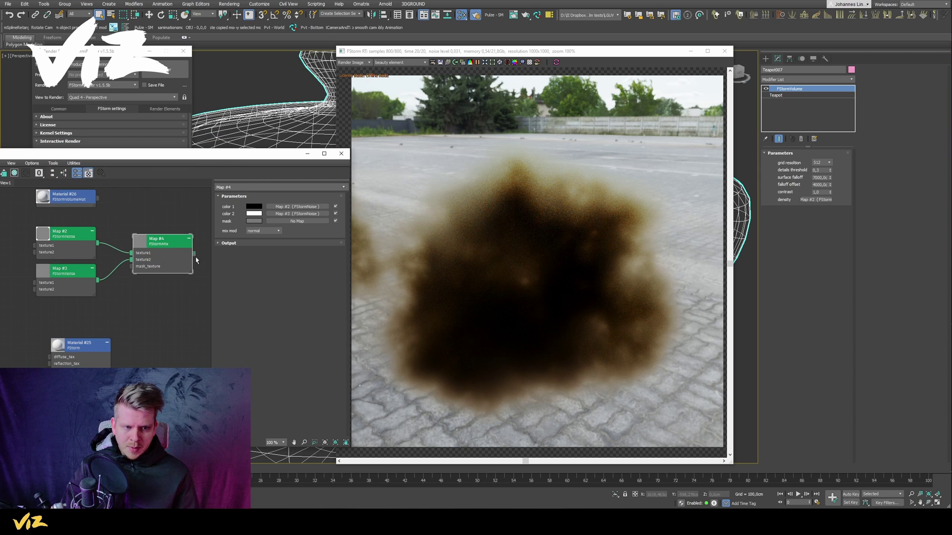
Step: Replace the FStormVolume modifier's density map with an instance of the FStormMix map
drag(194, 254, 814, 201)
click(457, 274)
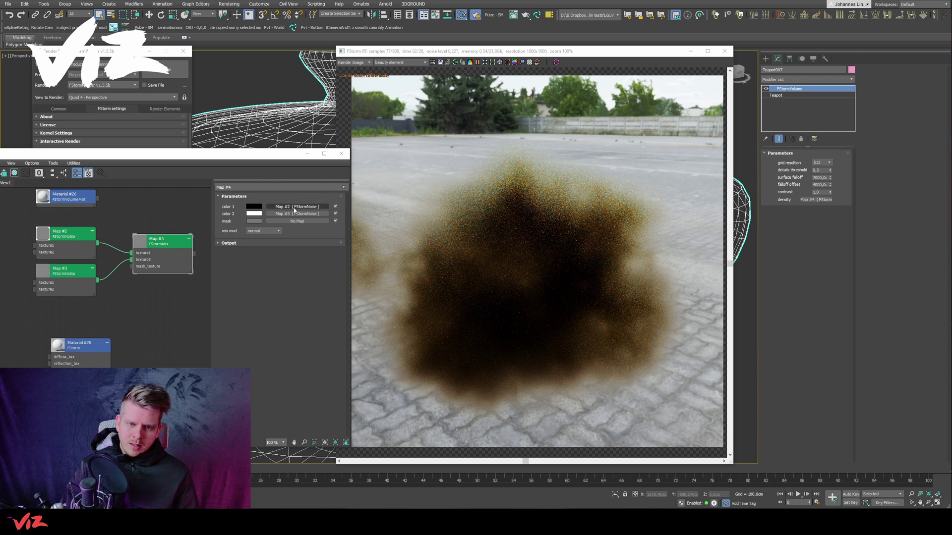
middle_drag(122, 220, 130, 257)
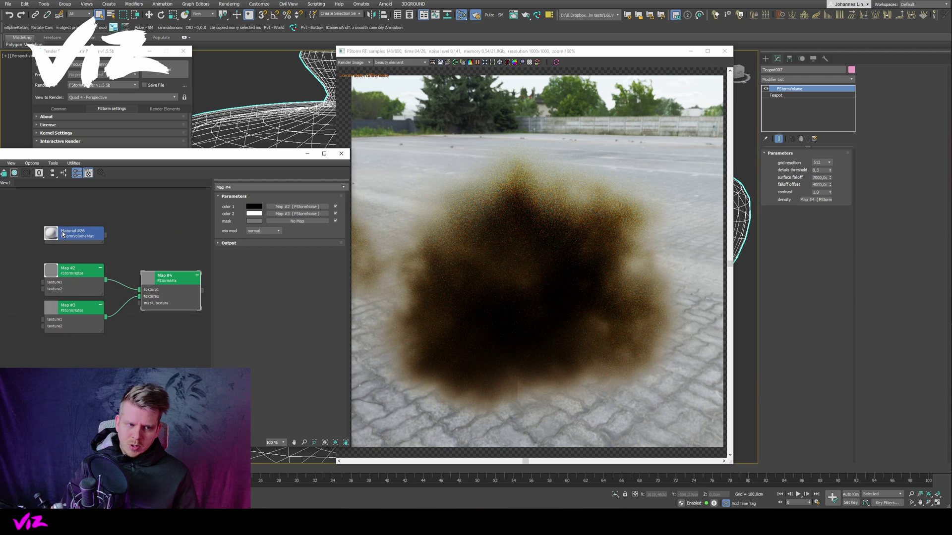
Step: Try distances of 1000, 500 and 200 on the FStorm volume material
double_click(64, 233)
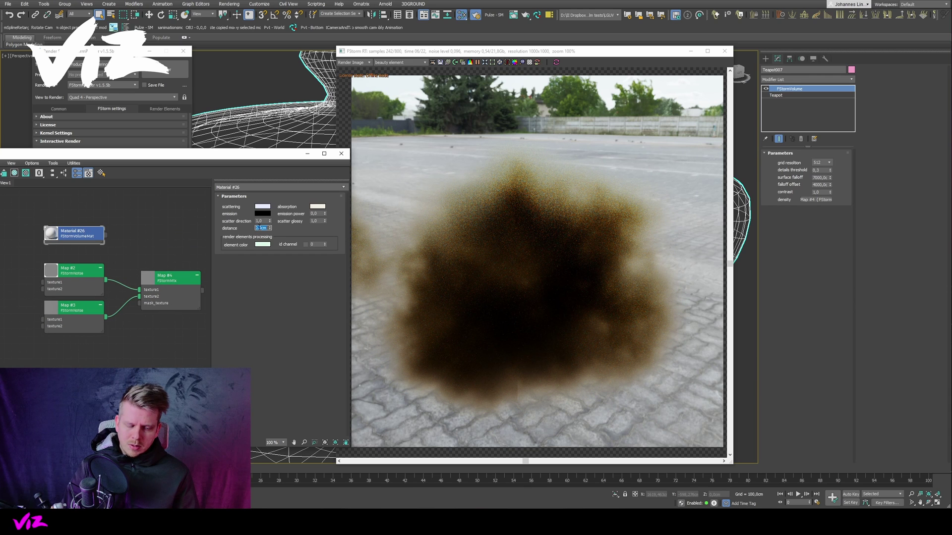
text(1000)
key(Return)
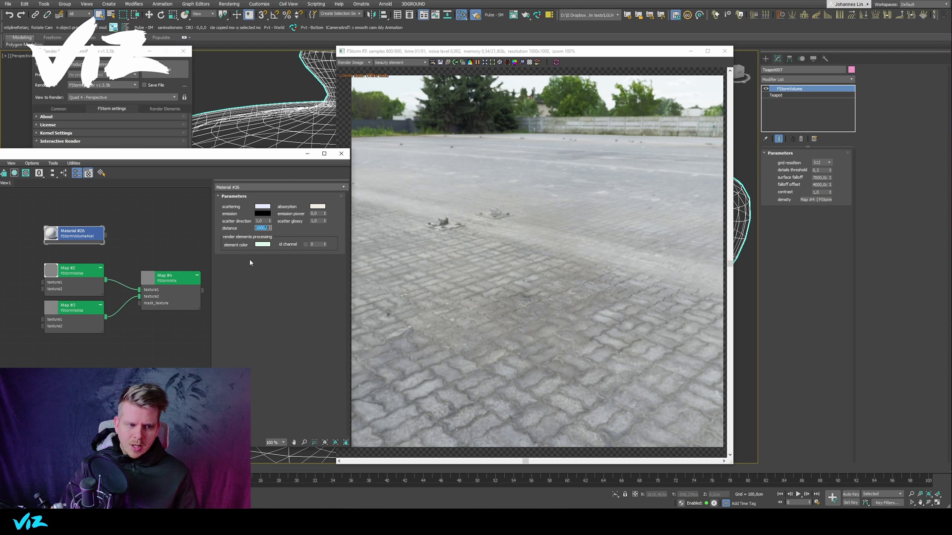
text(500)
key(Return)
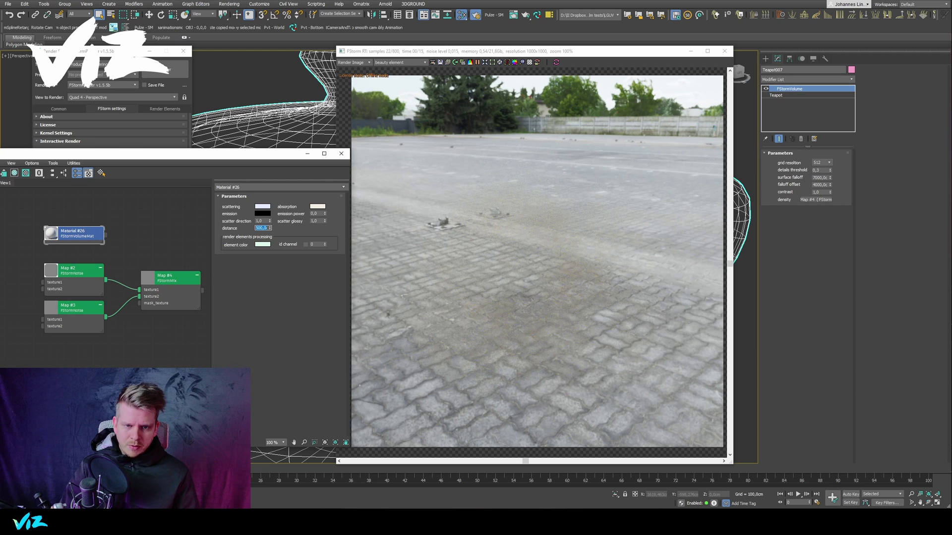
text(200)
key(Return)
Step: Try the turbulence type on the first noise map and shorten the volume material's distance
click(90, 275)
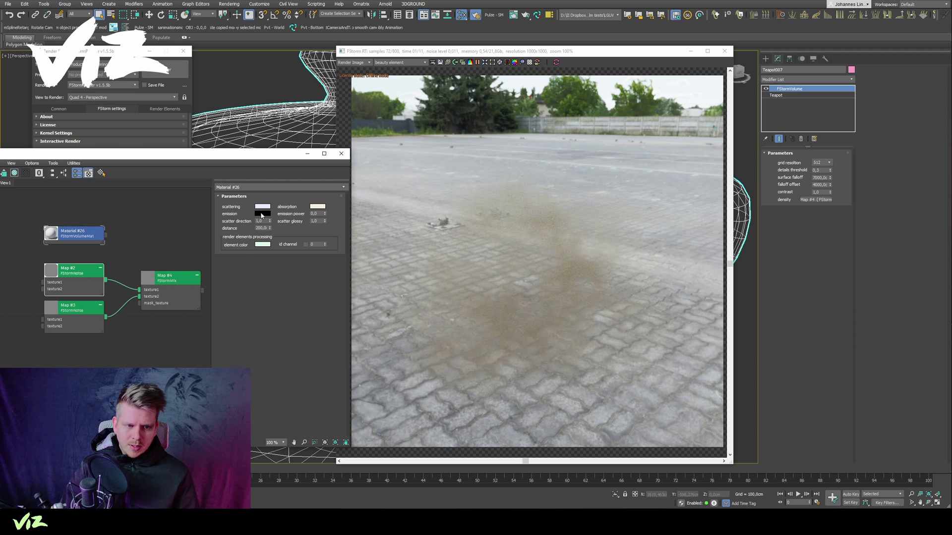
click(263, 250)
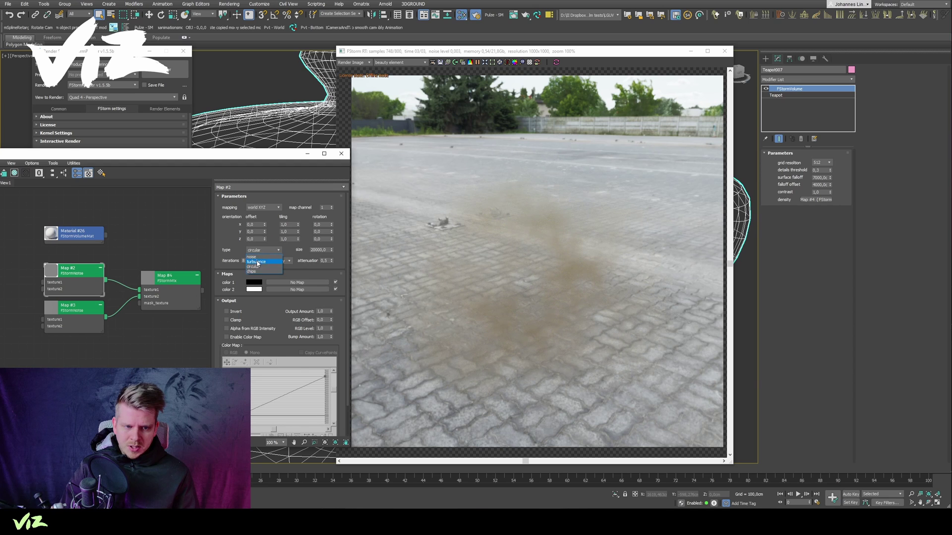
click(258, 262)
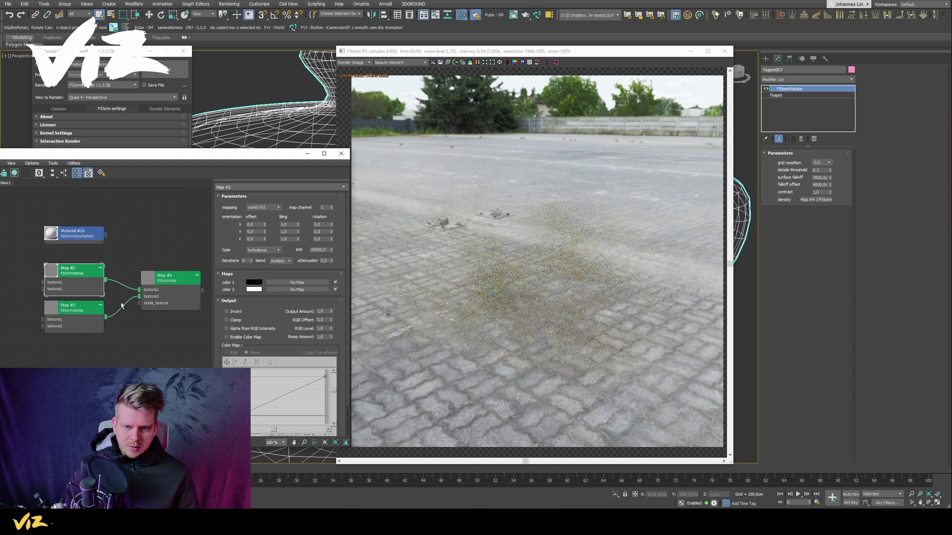
click(75, 234)
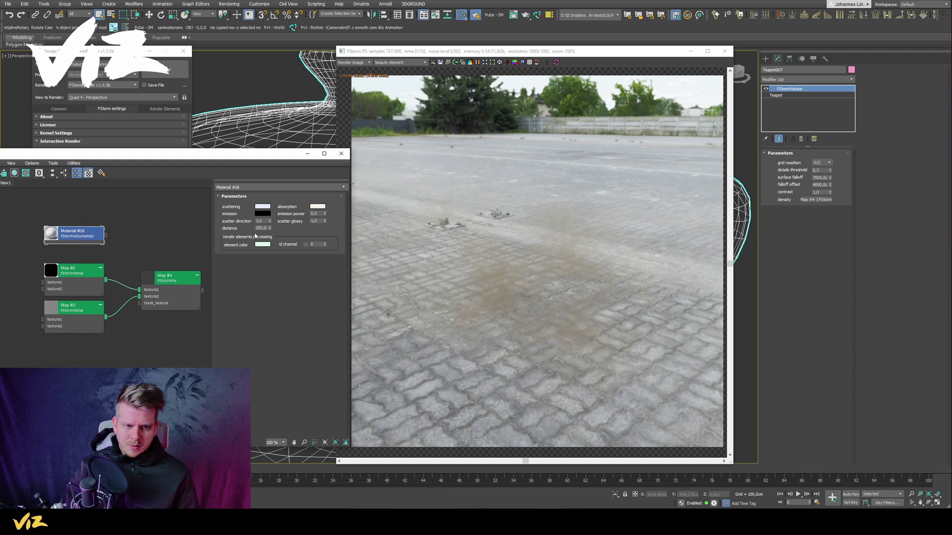
double_click(260, 228)
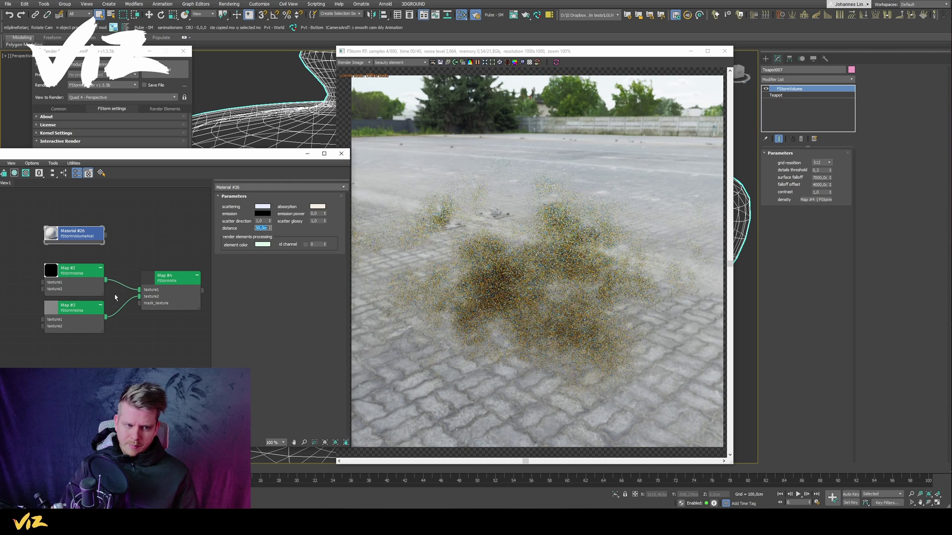
Step: Try the turbulence type on the second noise map, and return the noise maps to the circular type
click(84, 270)
double_click(81, 307)
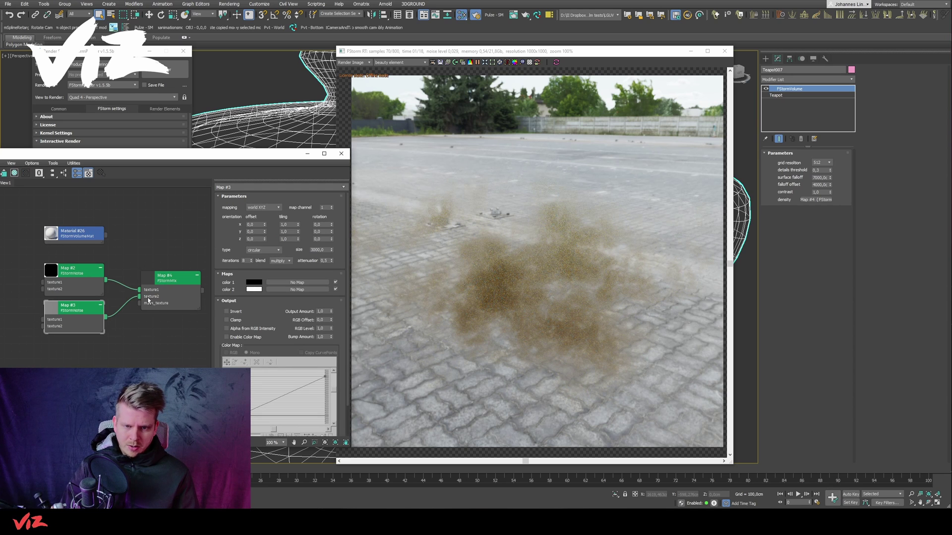
click(281, 250)
click(260, 262)
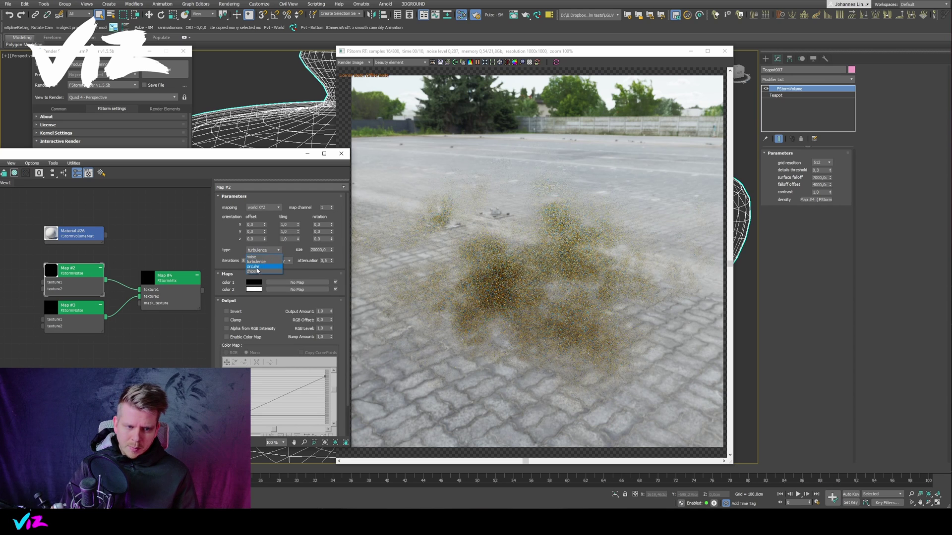
click(256, 268)
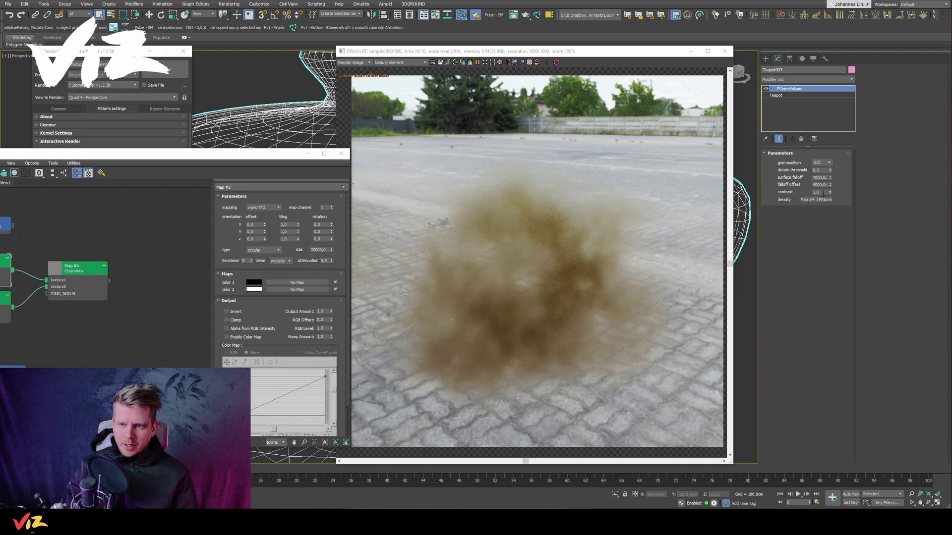
Step: Set the FStormVolume modifier's contrast to 20
click(818, 192)
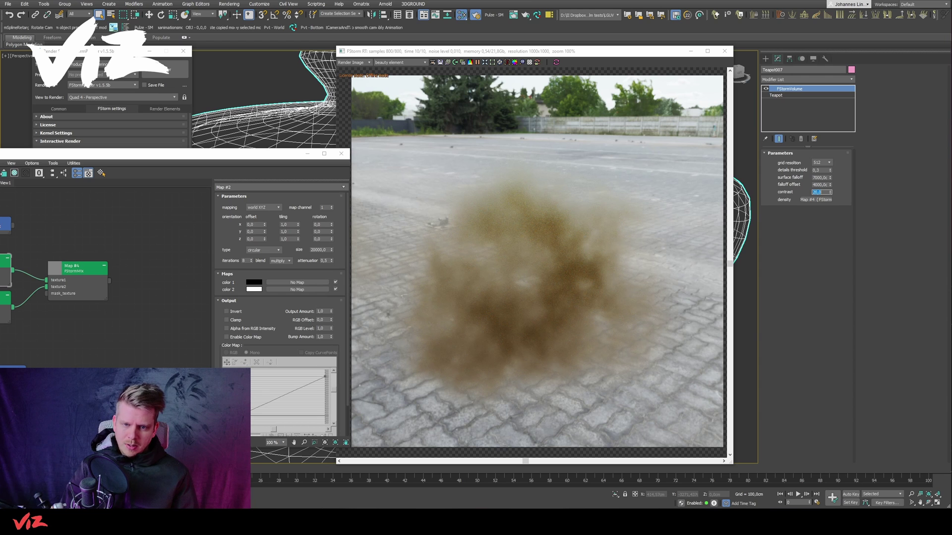
key(Return)
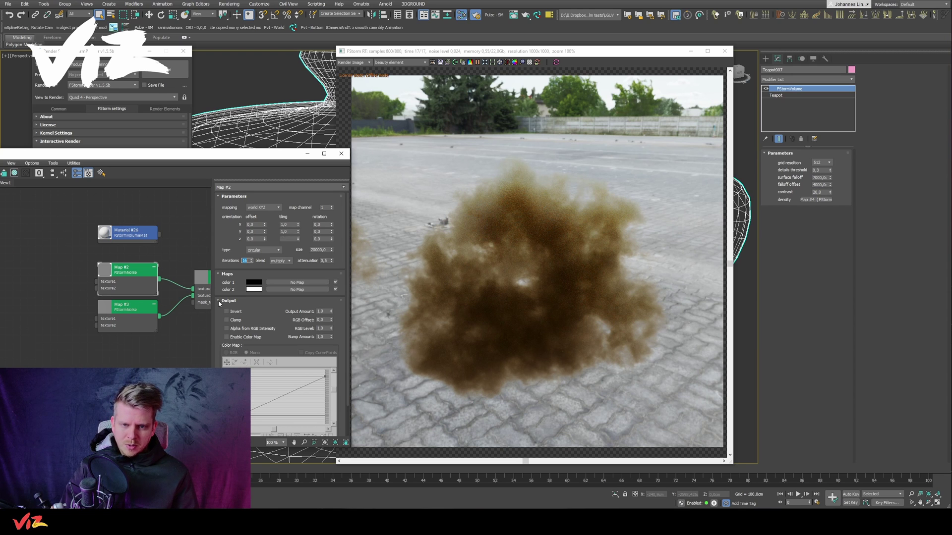
Step: Set the second noise map's iterations to 16
click(151, 308)
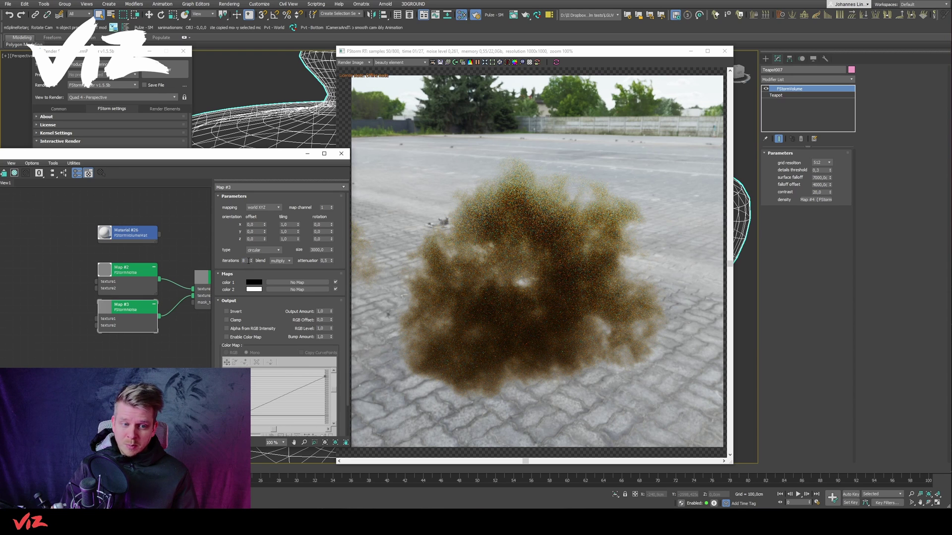
text(16)
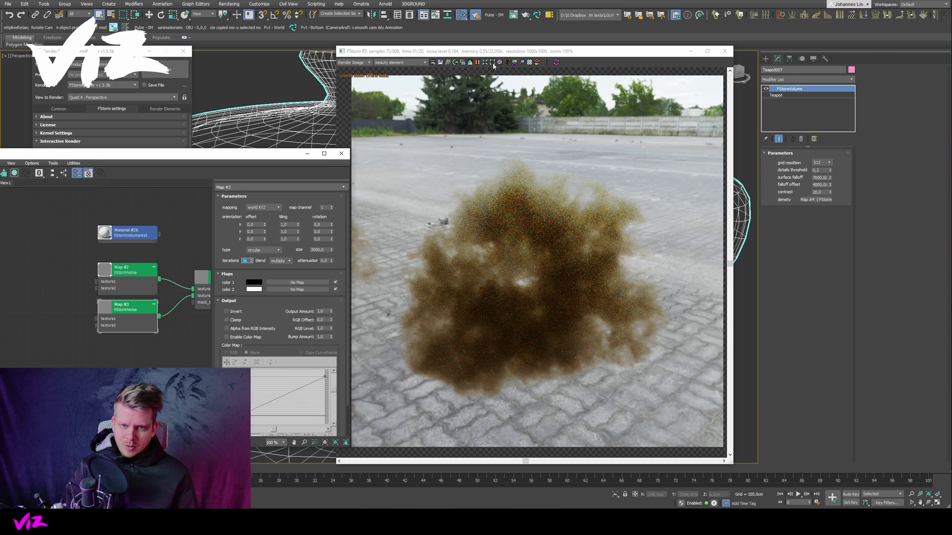
click(493, 62)
click(492, 62)
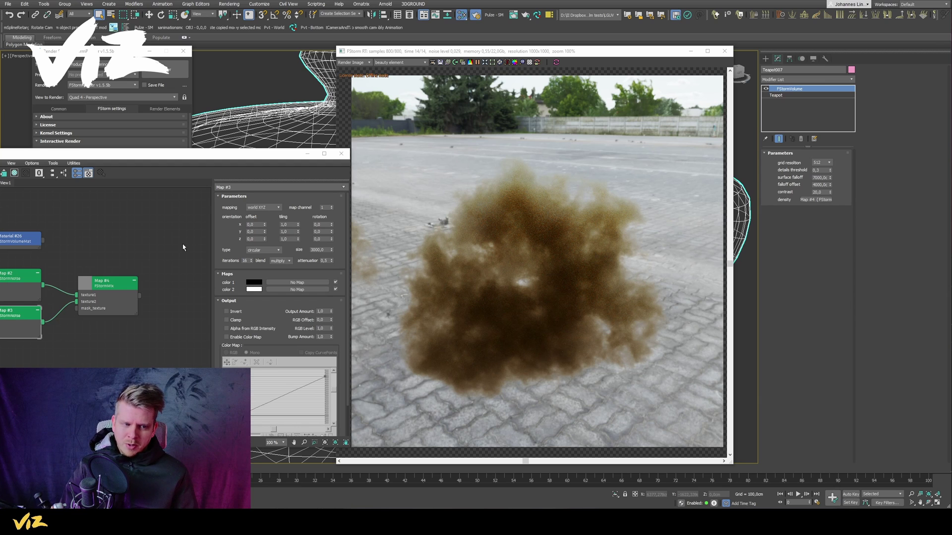
Step: Add an FStormColorCorrection map, connect the FStormMix map to its input and enable invert
middle_drag(182, 247, 116, 243)
right_click(129, 252)
mouse_move(173, 289)
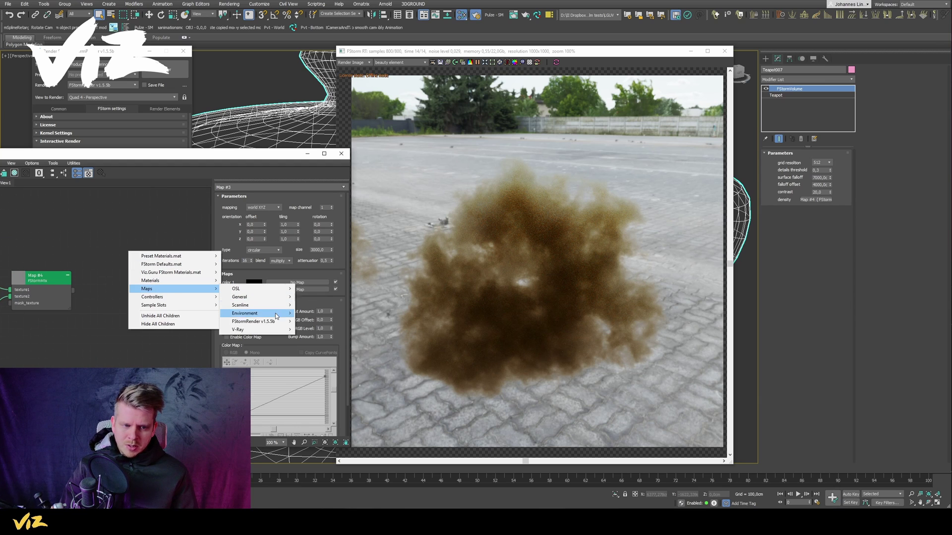
mouse_move(275, 322)
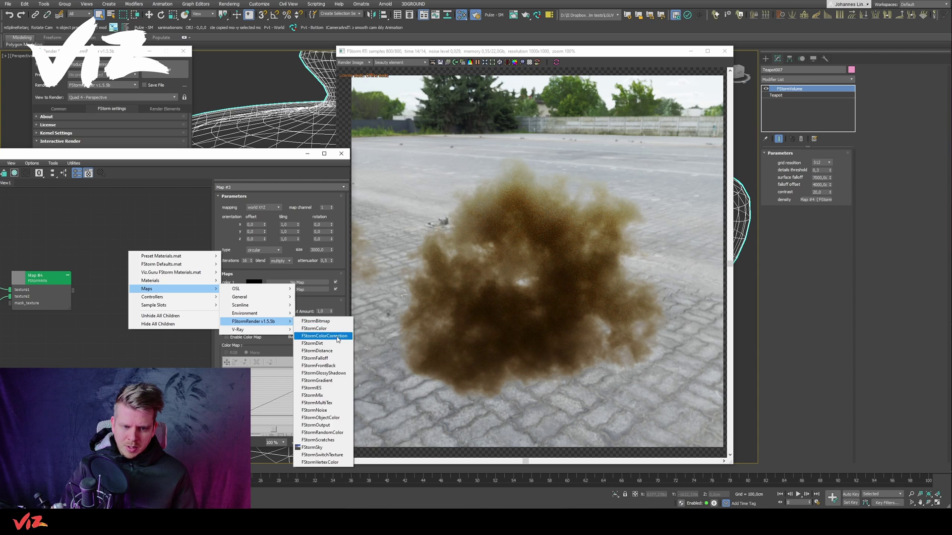
click(324, 336)
drag(73, 290, 110, 262)
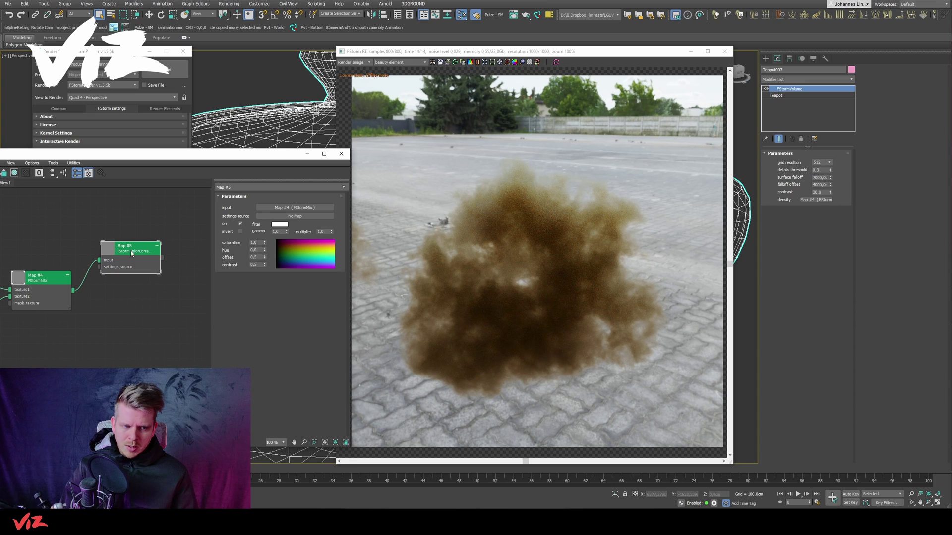
click(241, 232)
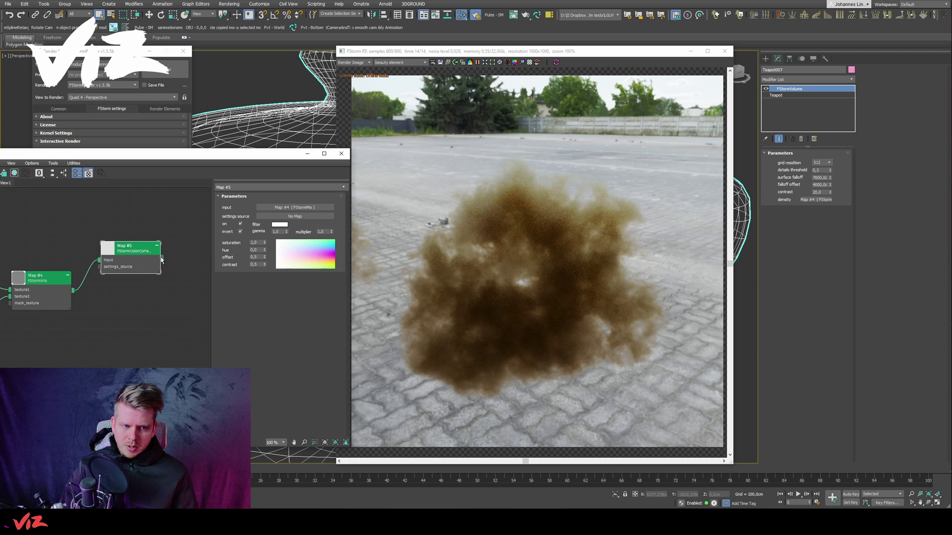
Step: Replace the FStormVolume modifier's density map with an instance of the color correction map and pause the interactive render
drag(161, 259, 817, 199)
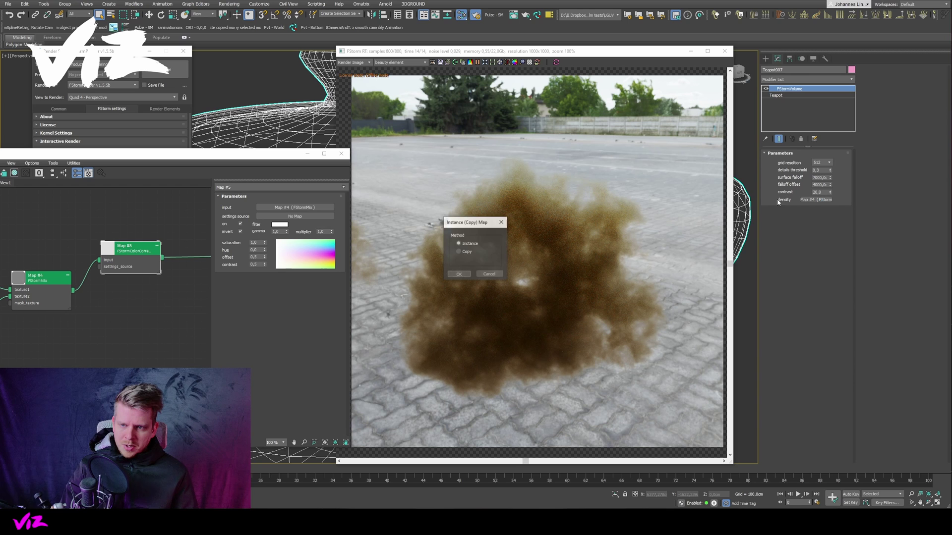
click(457, 275)
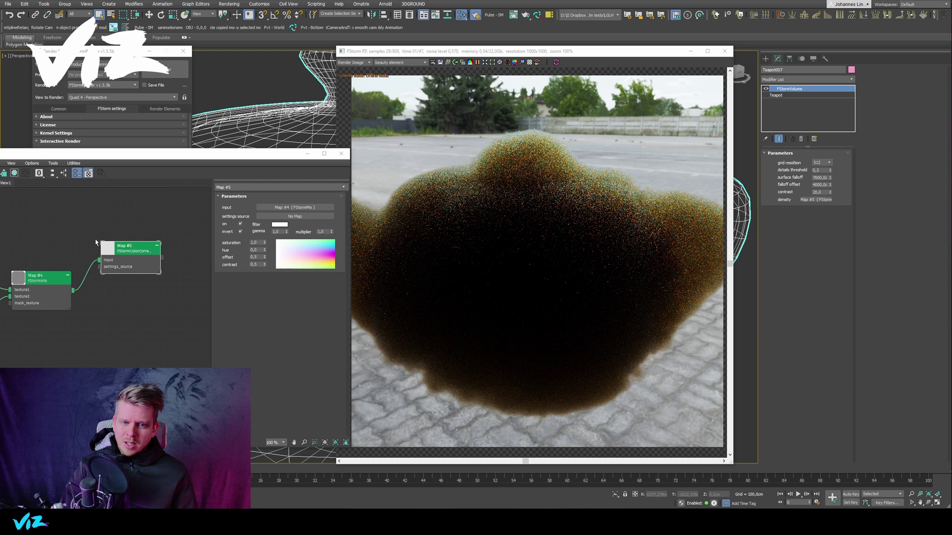
click(478, 64)
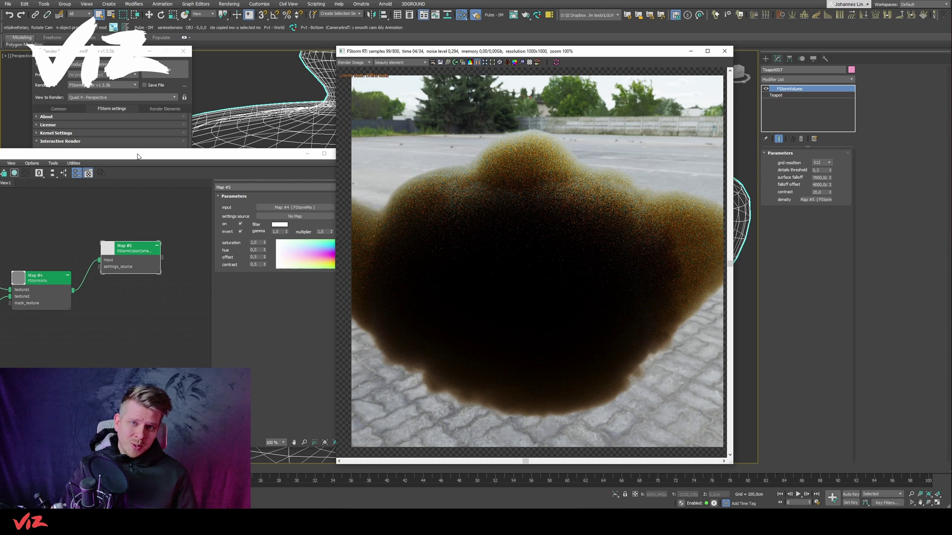
Step: Set the volume material's distance to 1000 and resume the interactive render
drag(138, 157, 103, 270)
drag(52, 219, 54, 199)
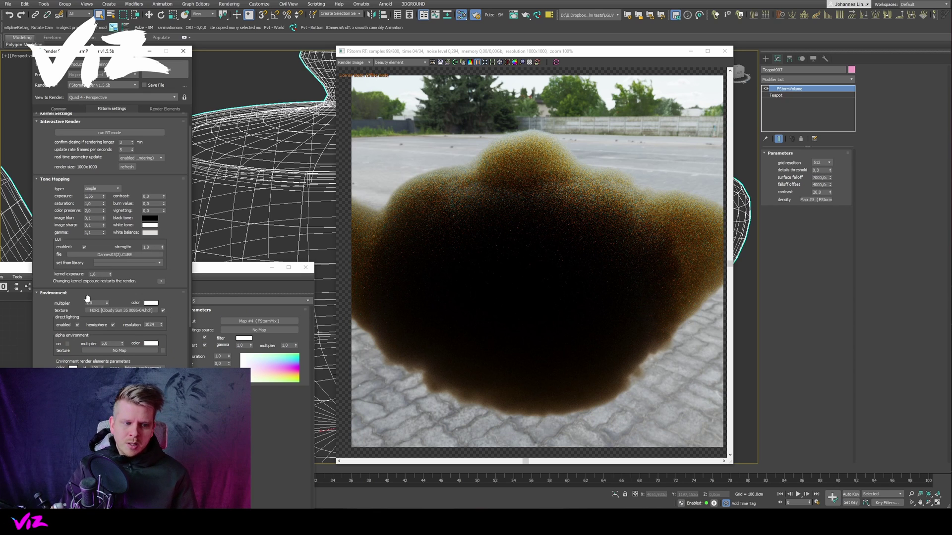
click(233, 351)
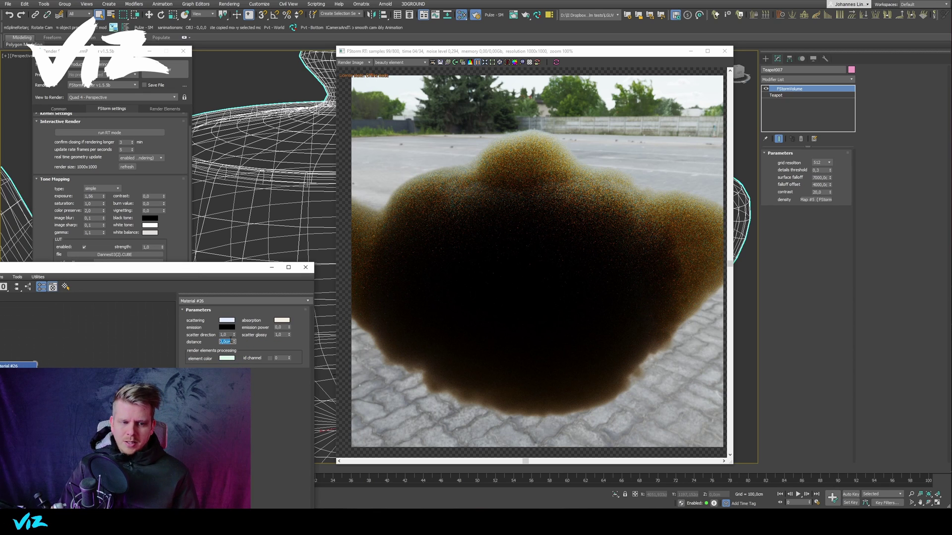
text(1000)
key(Return)
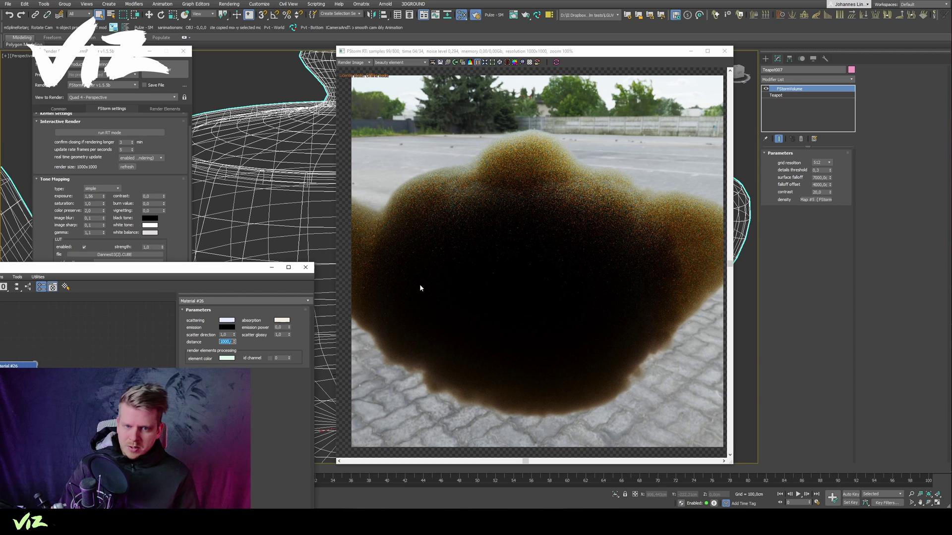
click(478, 63)
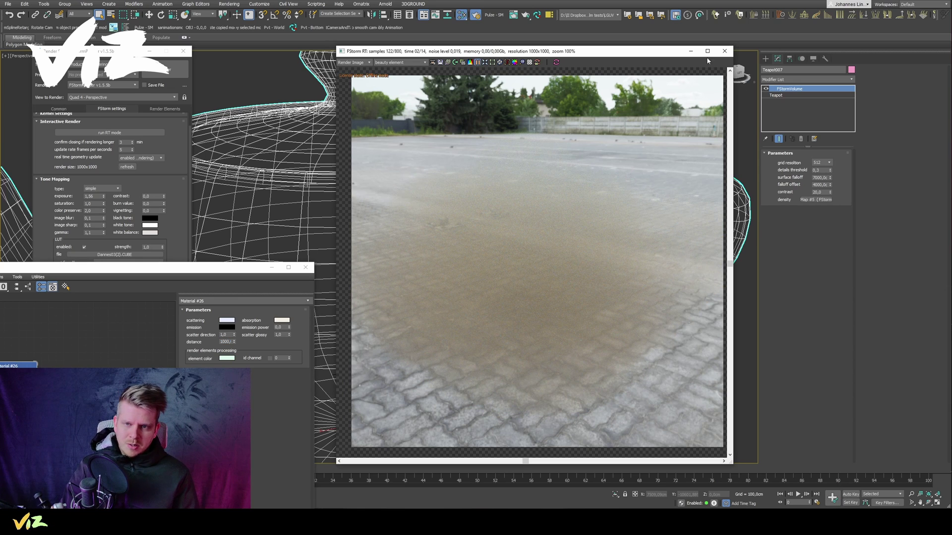
Step: Close the interactive render window of the test scene
click(724, 51)
click(615, 119)
click(547, 156)
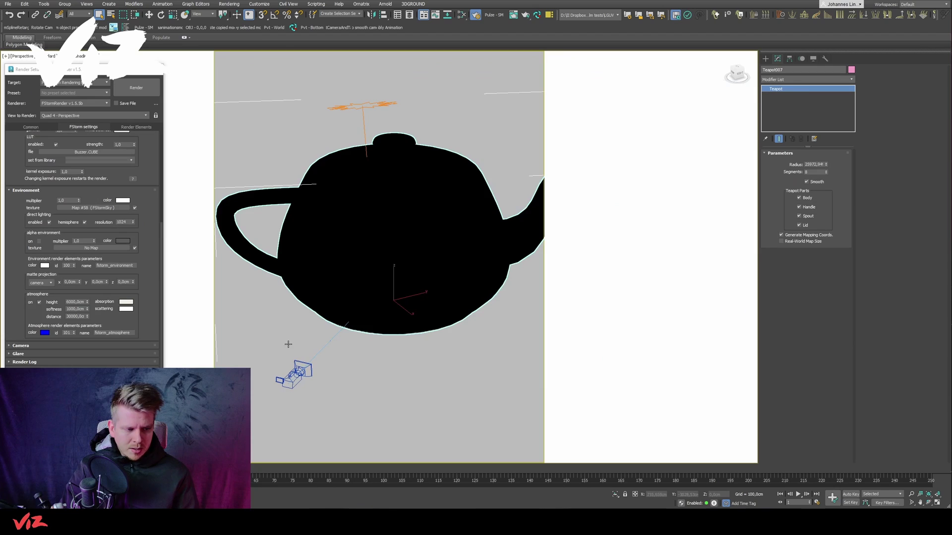
Step: Delete the large teapot enclosing the vehicle and undo the deletion
key(Delete)
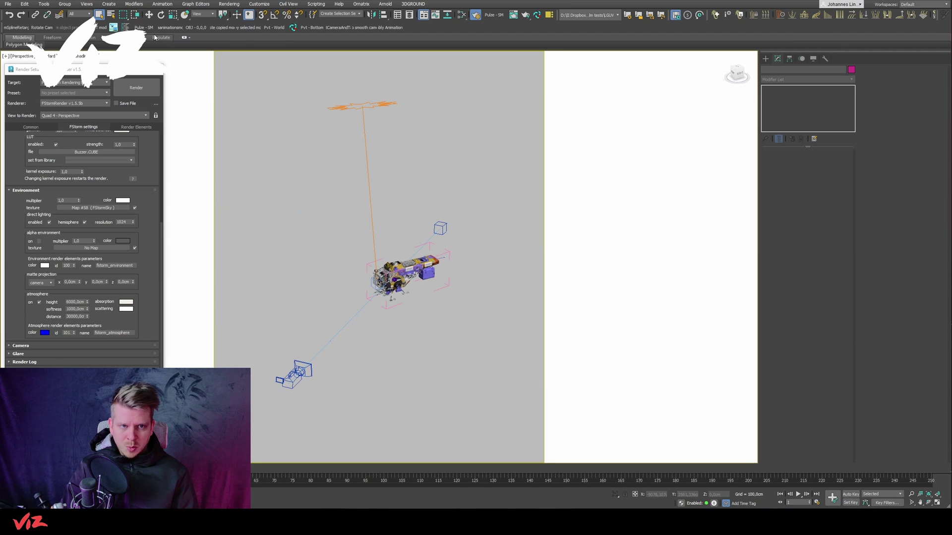
key(ctrl+z)
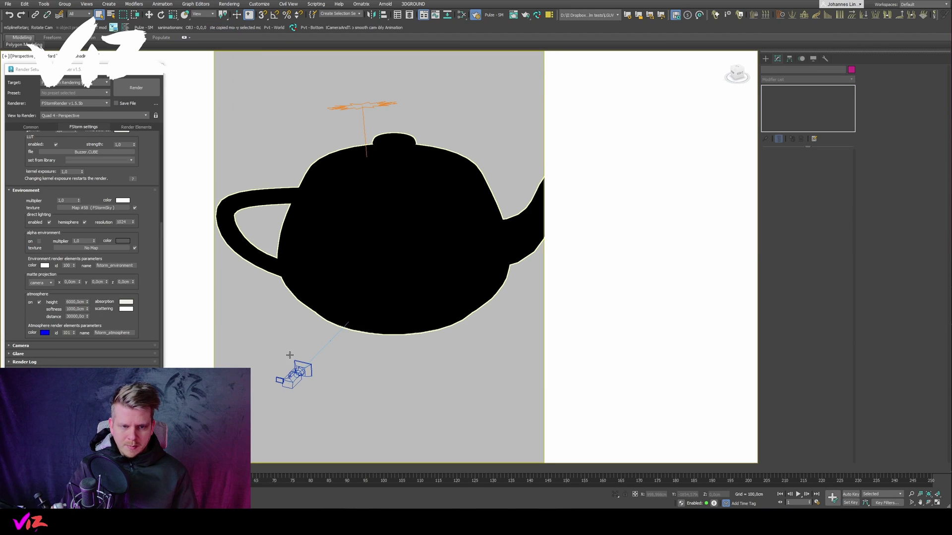
Step: Select the physical camera, look through it in the viewport and bring up the interactive render window
click(298, 375)
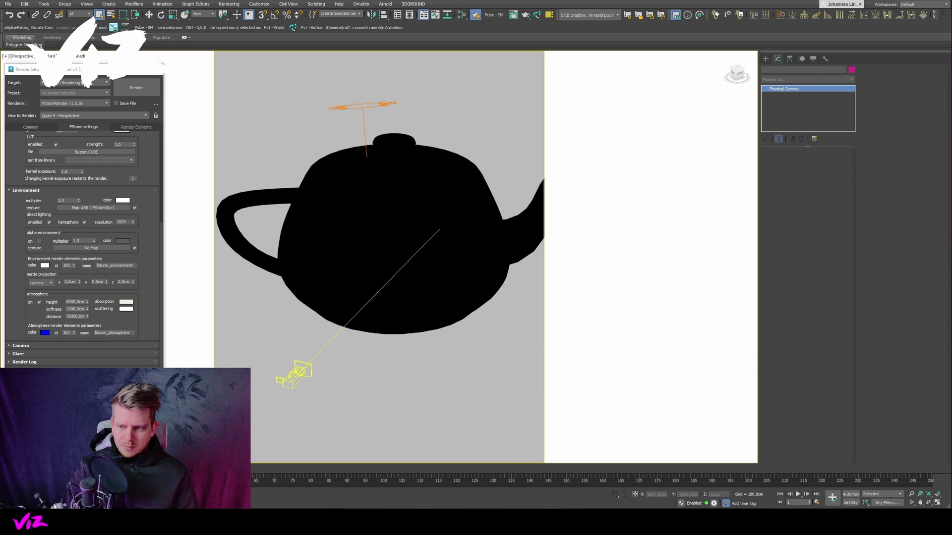
key(c)
drag(951, 411, 816, 153)
Step: Enable Display as Box in the teapot's object properties and move the render window fully into view
click(371, 240)
right_click(373, 240)
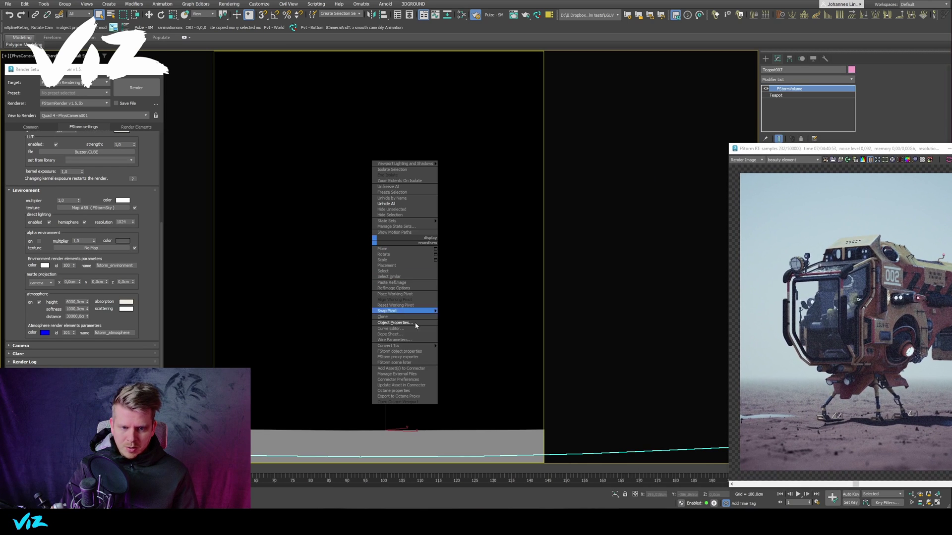
click(402, 323)
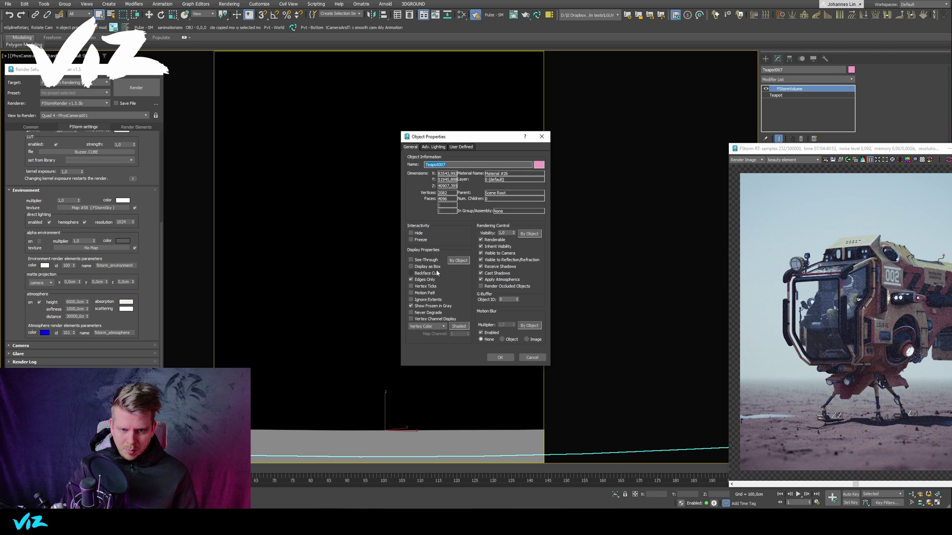
click(411, 266)
click(500, 357)
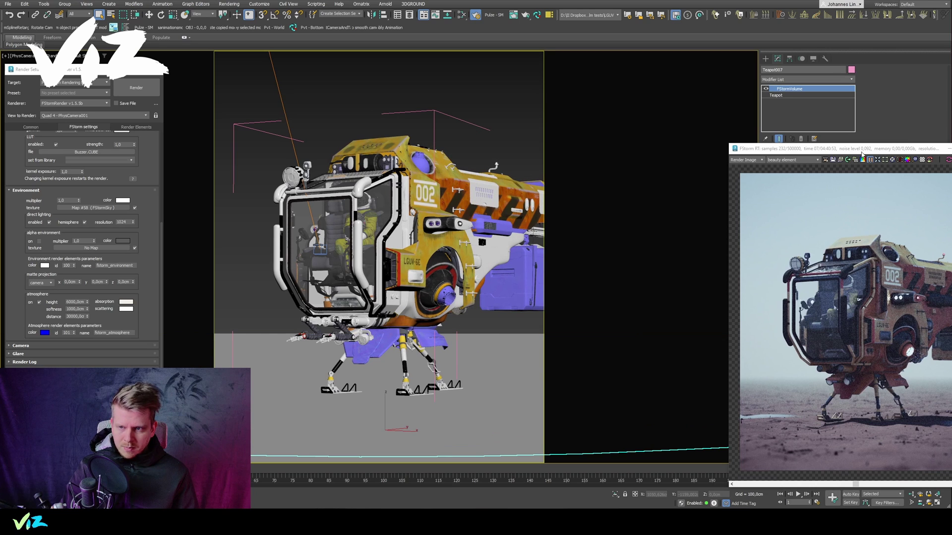
drag(862, 151, 792, 143)
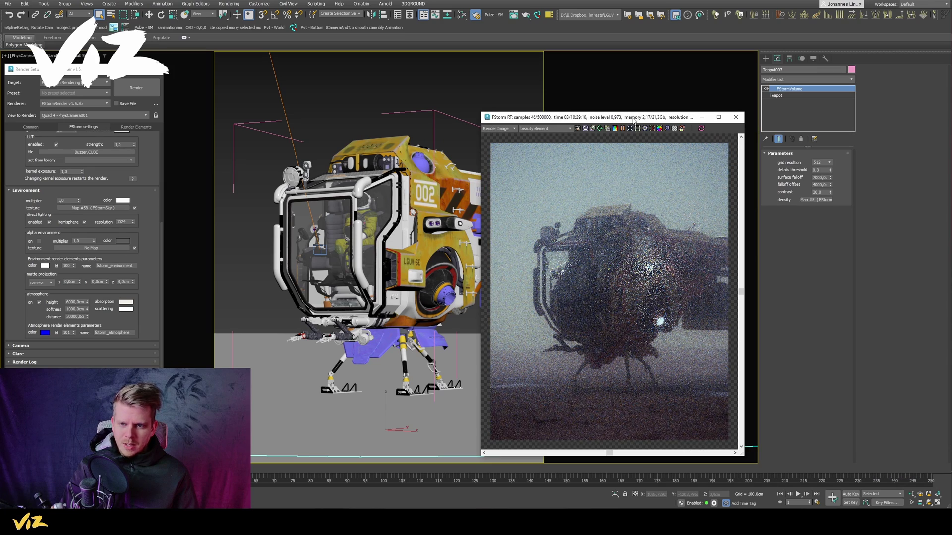
Step: Compare the glow around the vehicle's twin headlights in close-ups of the two finished renders
drag(635, 120, 575, 114)
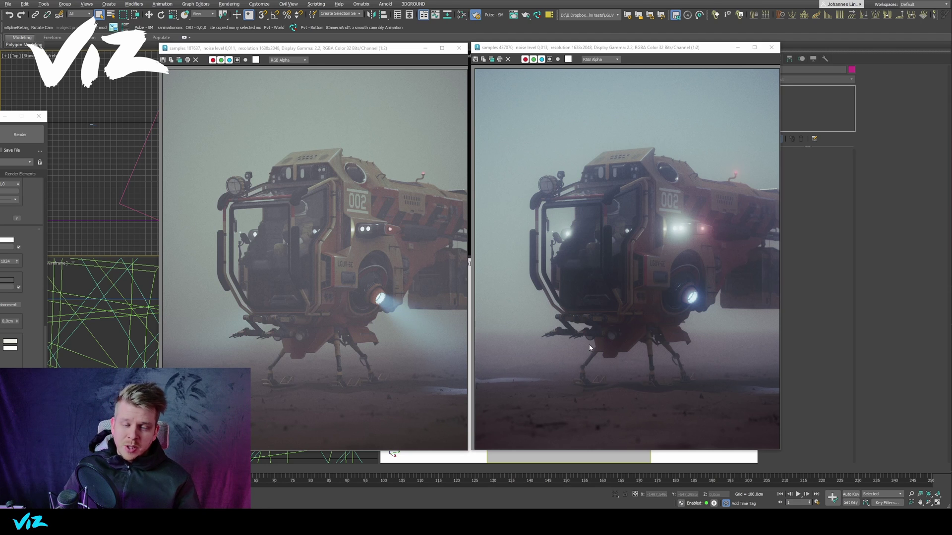
scroll(698, 234, up, 3)
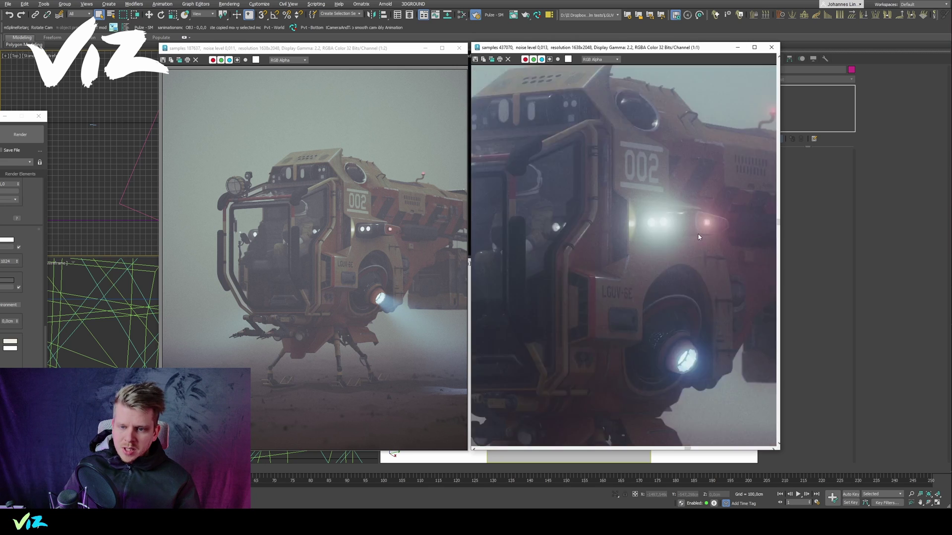
scroll(340, 250, up, 2)
scroll(339, 250, up, 1)
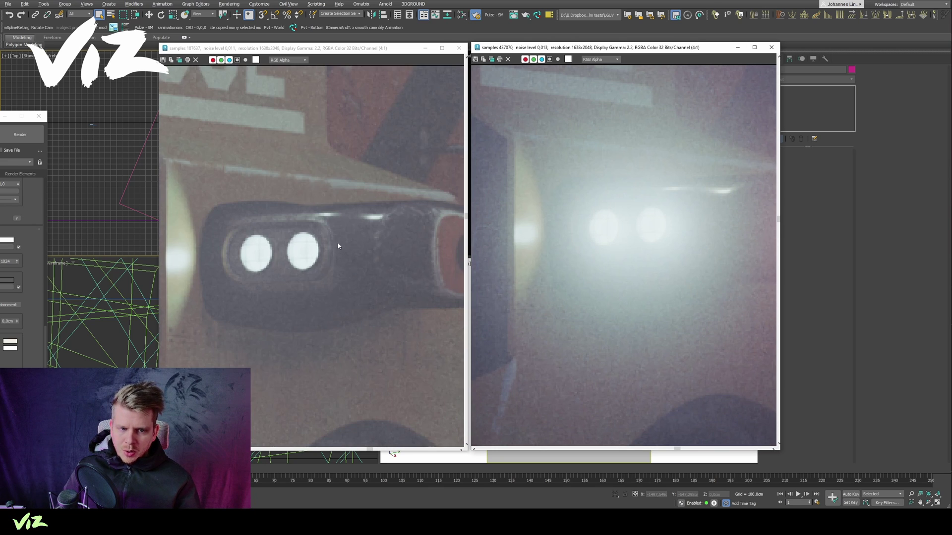
middle_drag(338, 243, 337, 219)
scroll(599, 221, down, 3)
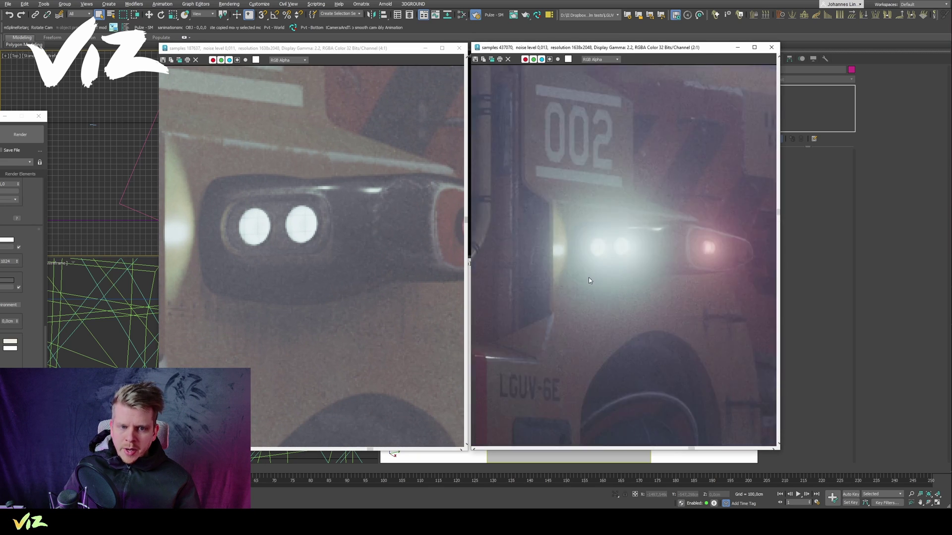
Step: Examine the round lower spotlight and its light beam up close in both finished renders
scroll(607, 296, up, 3)
middle_drag(370, 325, 320, 162)
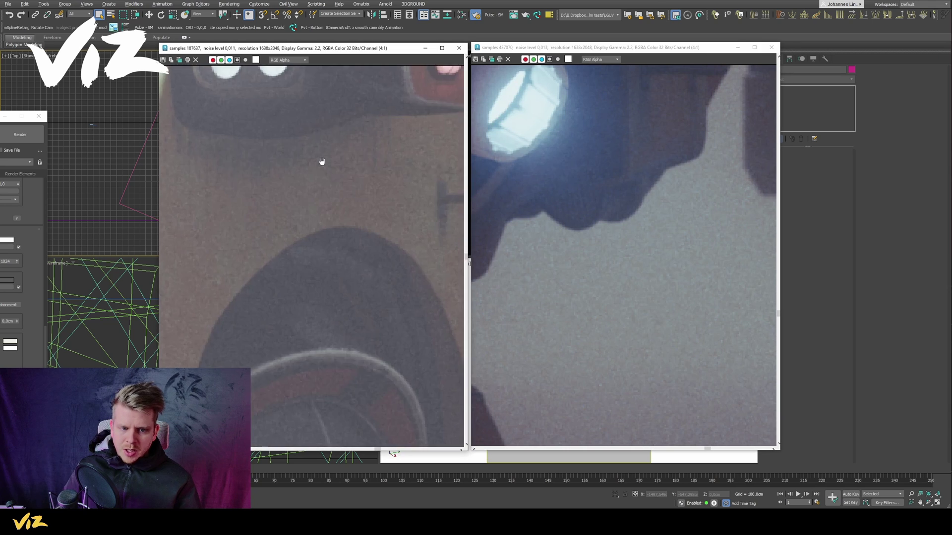
middle_drag(396, 342, 340, 128)
scroll(325, 207, down, 1)
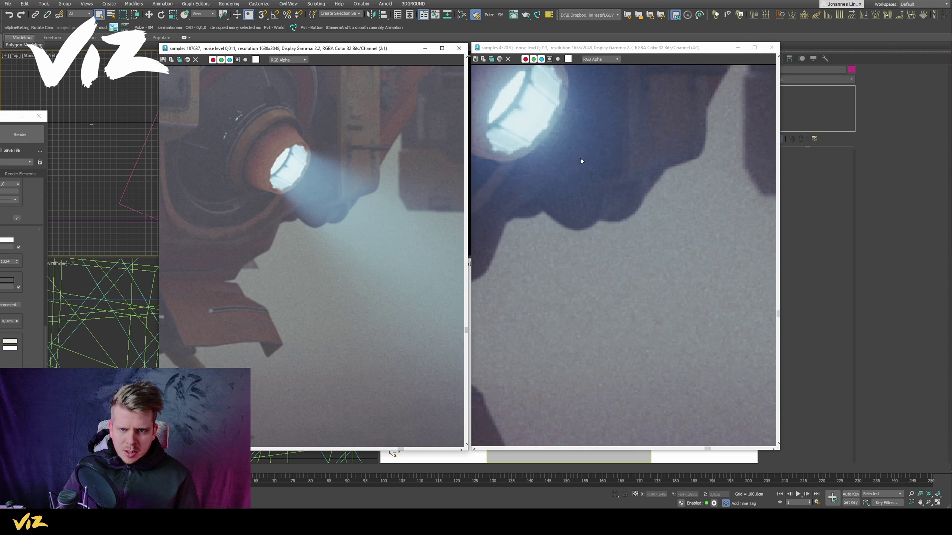
middle_drag(581, 162, 643, 243)
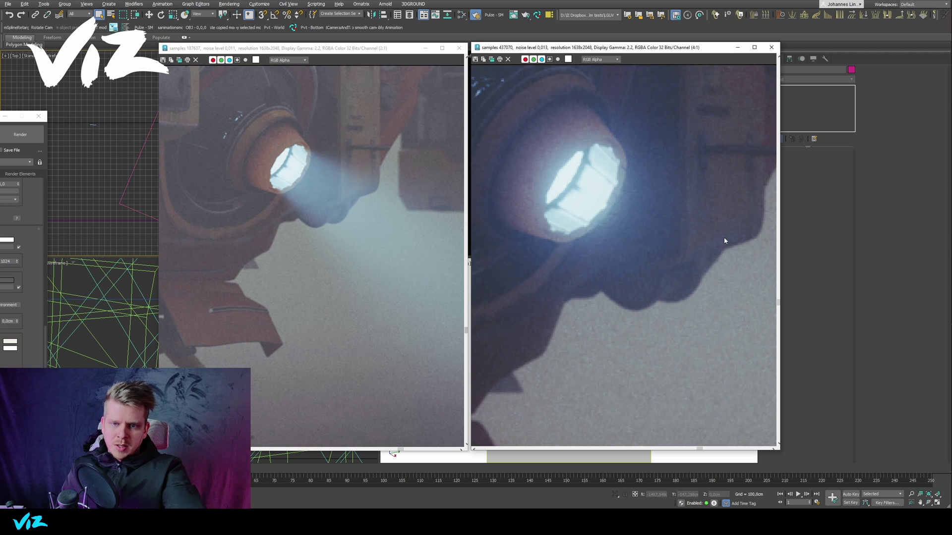
scroll(606, 212, down, 1)
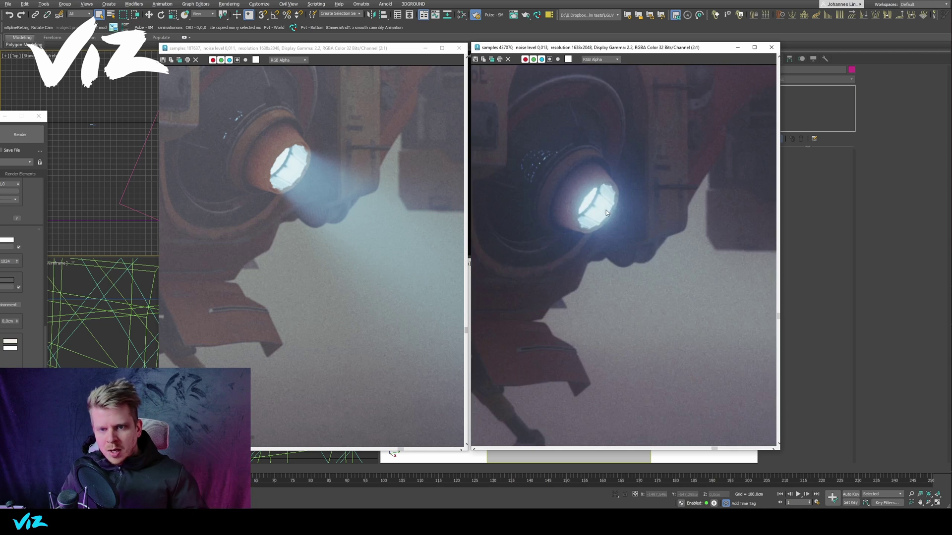
scroll(605, 213, up, 1)
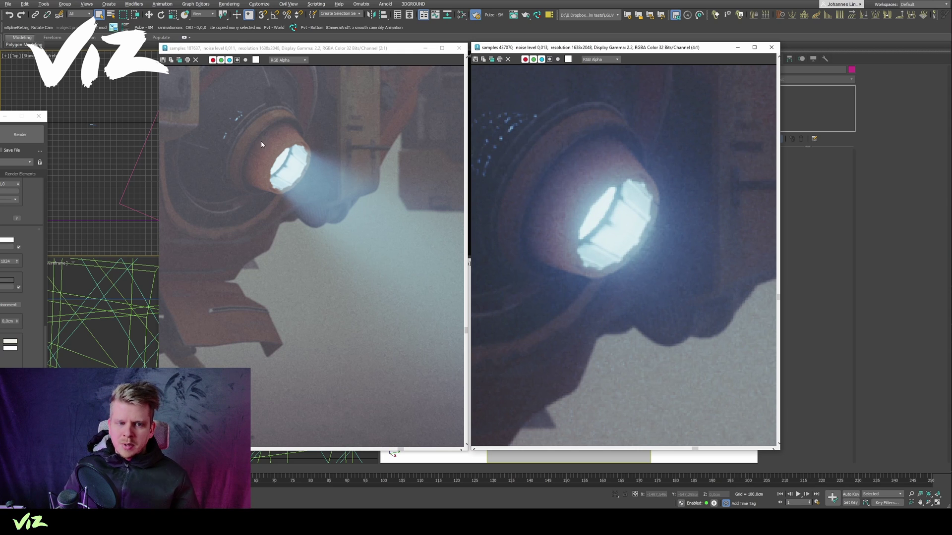
scroll(267, 142, up, 1)
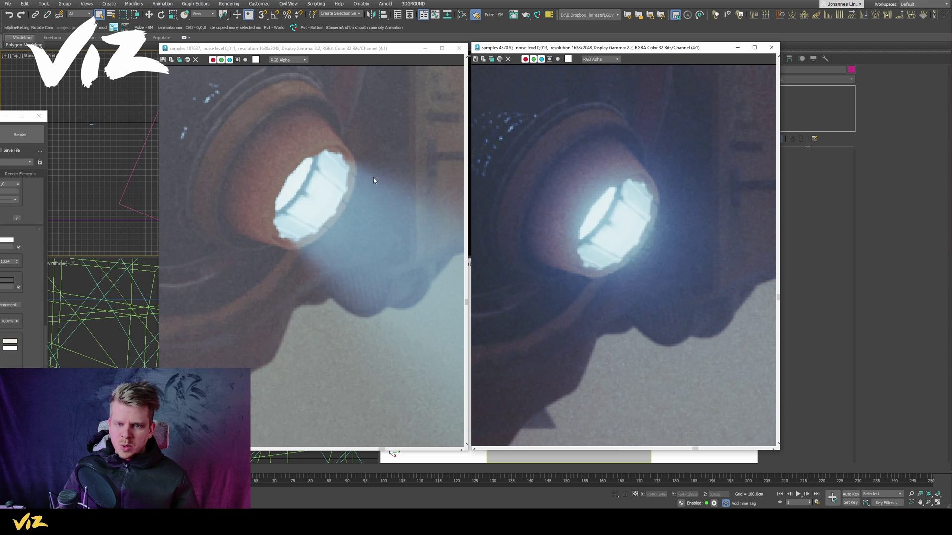
scroll(353, 187, down, 3)
scroll(601, 250, down, 2)
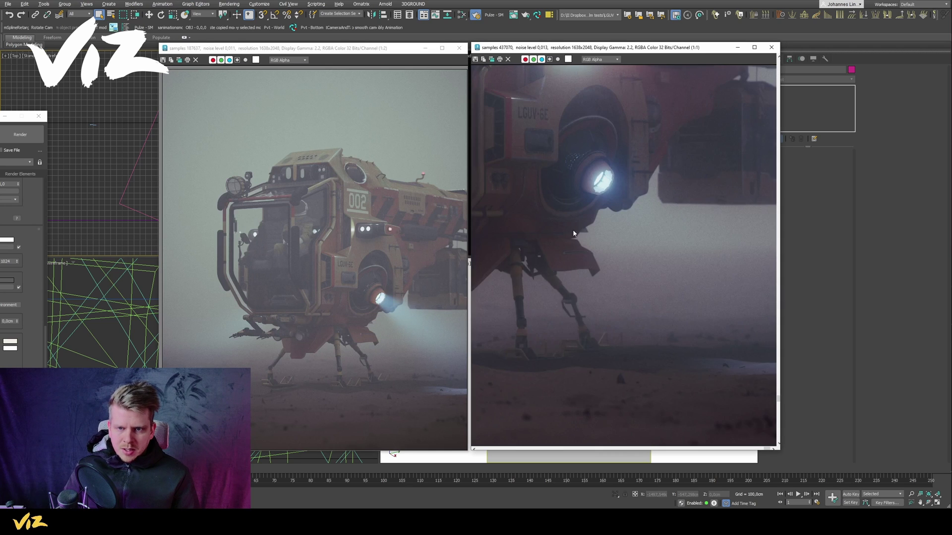
Step: Compare the 002 panel and the oval window above it in both finished renders
scroll(602, 249, up, 1)
scroll(370, 190, up, 2)
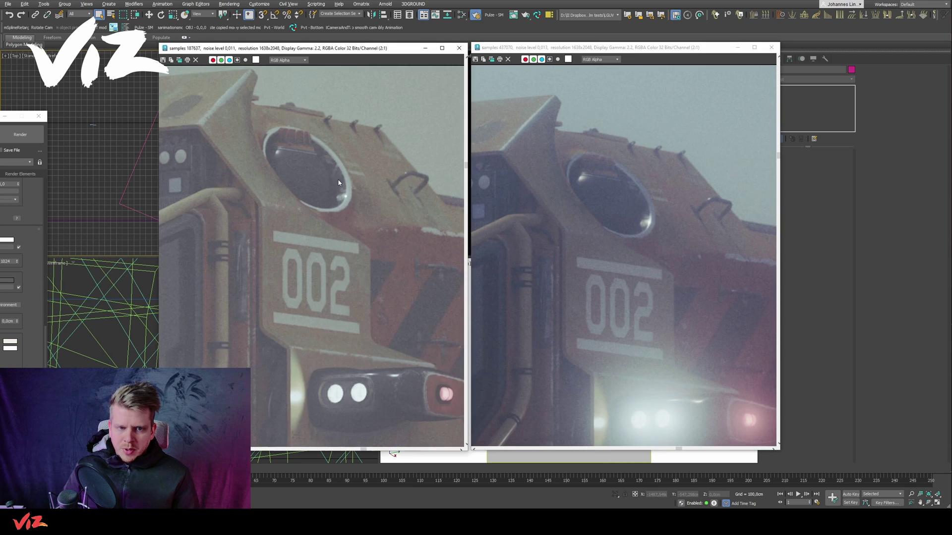
middle_drag(575, 177, 587, 188)
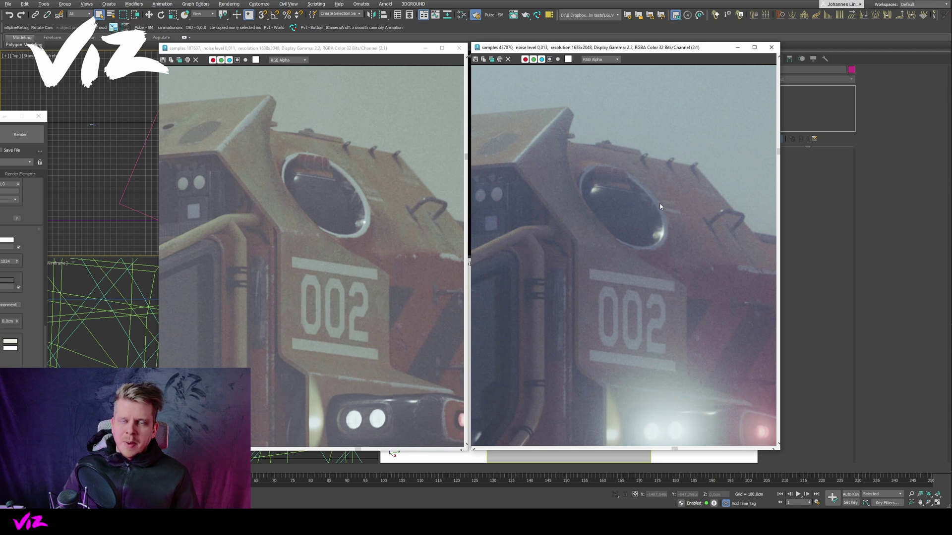
scroll(682, 301, down, 4)
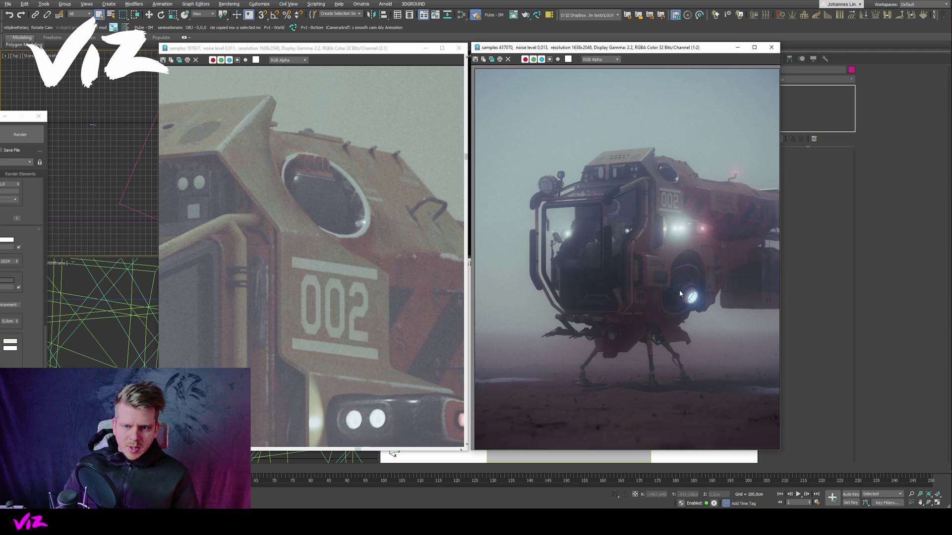
Step: Overlap the two render windows and compare the fog over the vehicle's rear body, from the red beacon down to the underside
scroll(707, 253, up, 4)
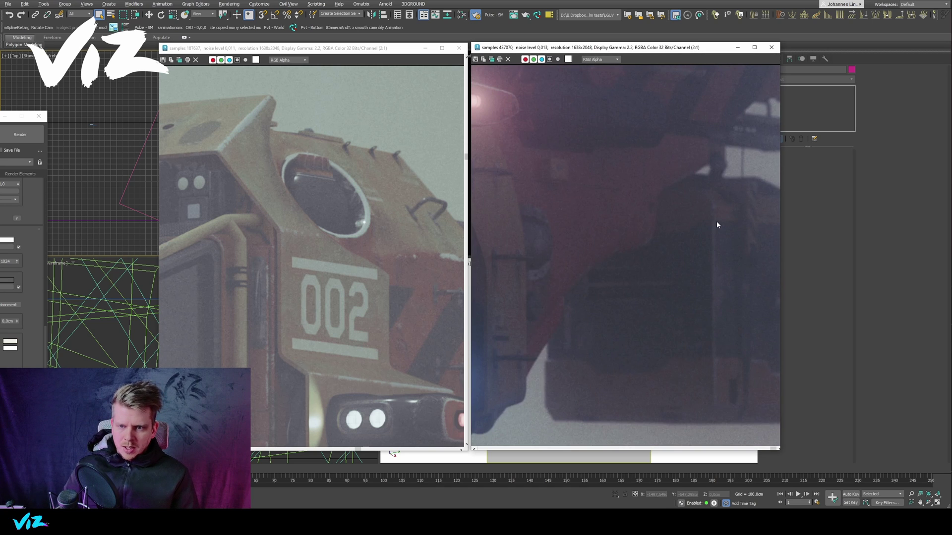
middle_drag(716, 222, 707, 266)
middle_drag(449, 270, 277, 242)
middle_drag(637, 106, 626, 259)
drag(600, 42, 459, 42)
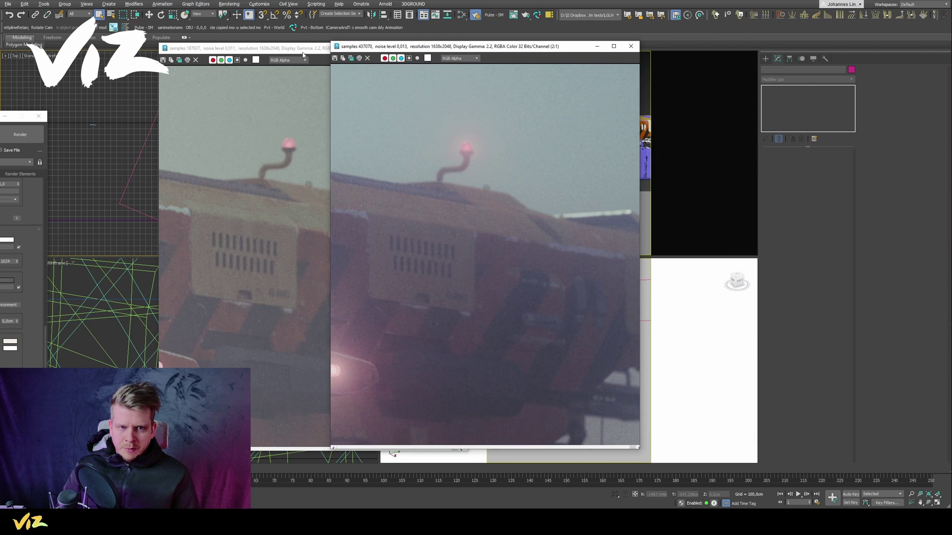
drag(306, 50, 336, 46)
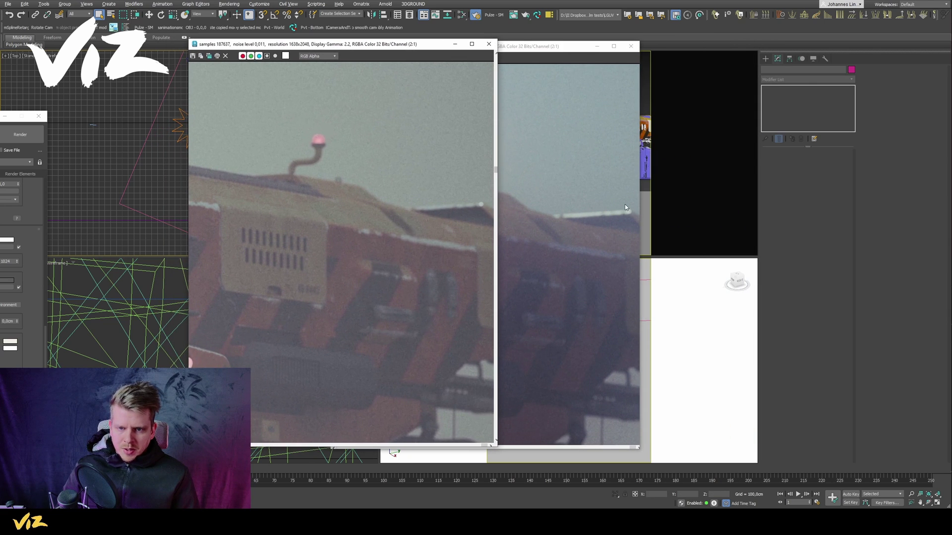
middle_drag(576, 227, 574, 94)
middle_drag(564, 300, 545, 167)
middle_drag(297, 266, 297, 263)
scroll(297, 264, down, 5)
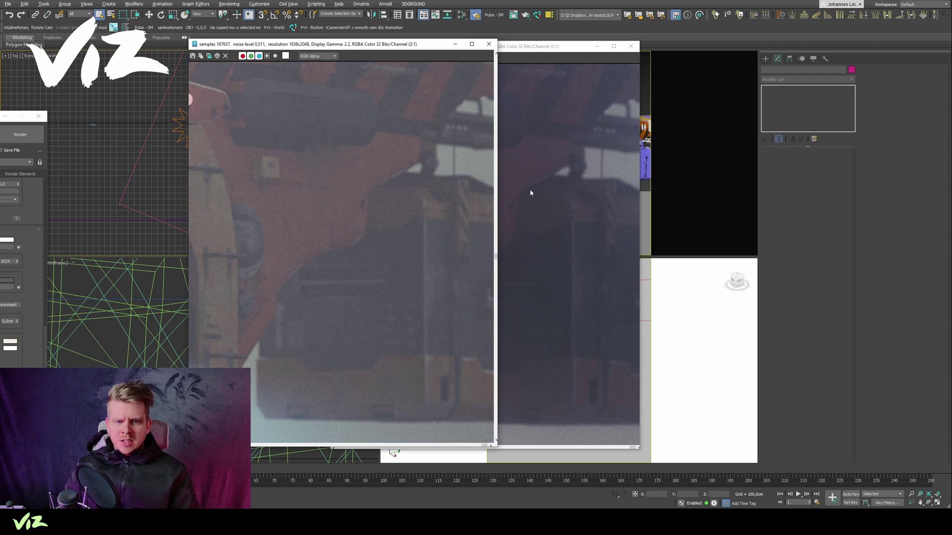
Step: Capture a screen region of the rear-body render and mark two red points joined by one straight arrow
key(Print)
drag(187, 155, 498, 381)
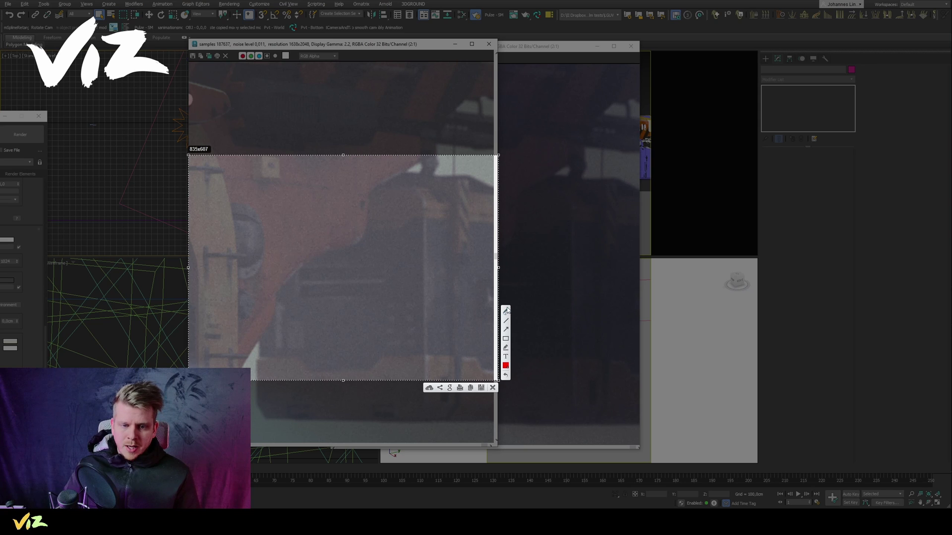
click(506, 311)
mouse_move(213, 304)
mouse_down()
mouse_move(197, 314)
mouse_move(207, 313)
mouse_up()
drag(461, 309, 450, 321)
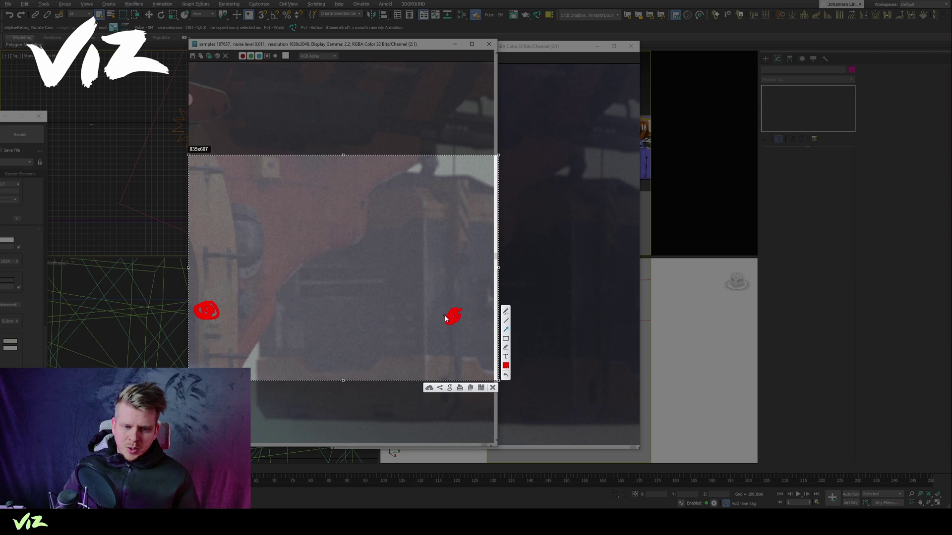
drag(445, 317, 225, 312)
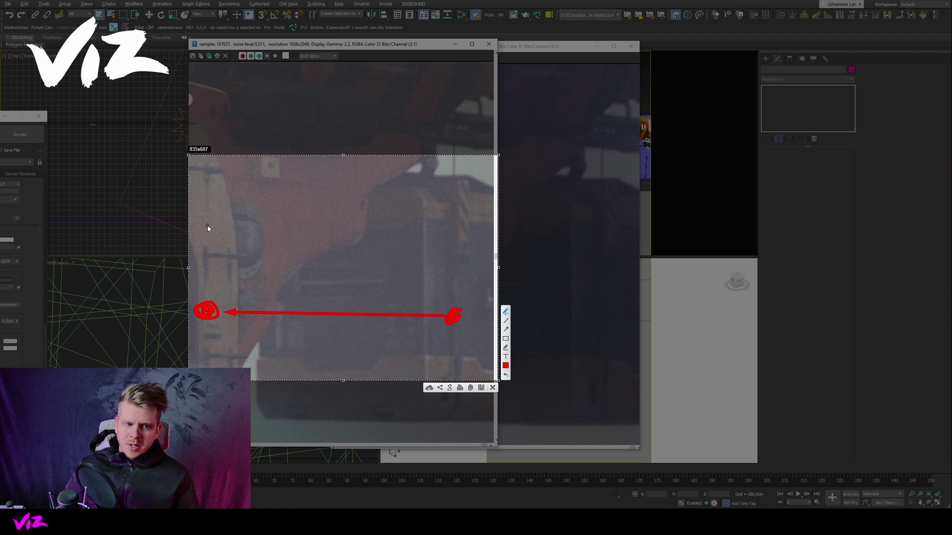
Step: Draw a second pair of red points above, linked by a zigzag chain of short arrows, and discard the screen capture
drag(208, 226, 210, 220)
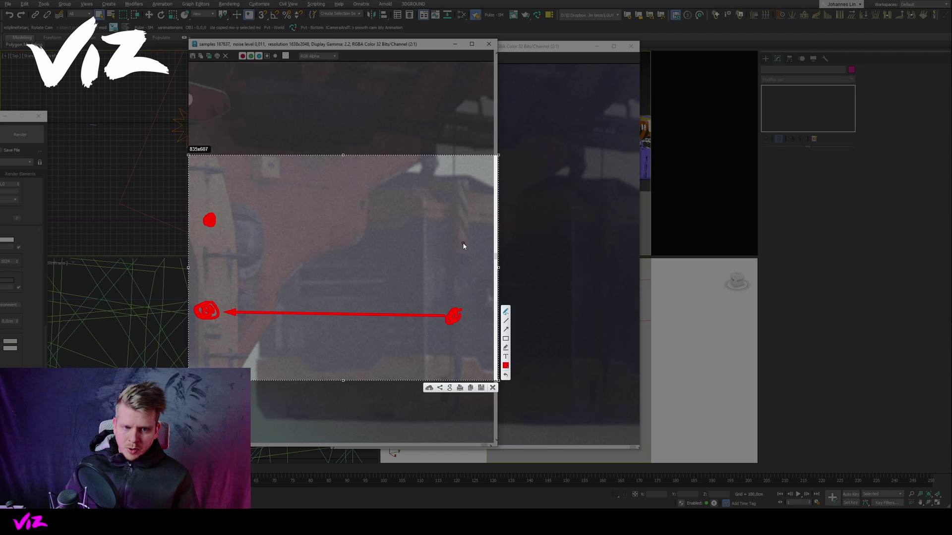
drag(453, 231, 455, 233)
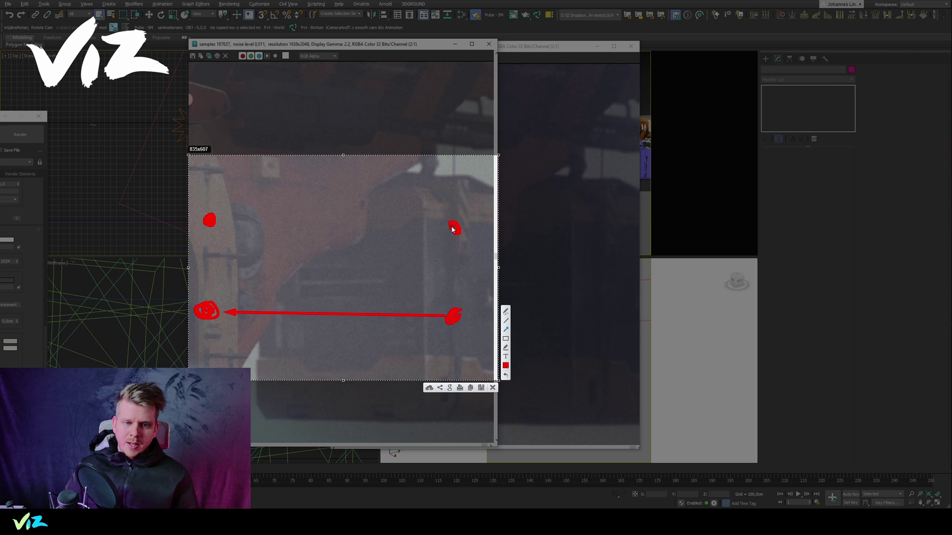
drag(450, 227, 330, 227)
drag(330, 227, 222, 223)
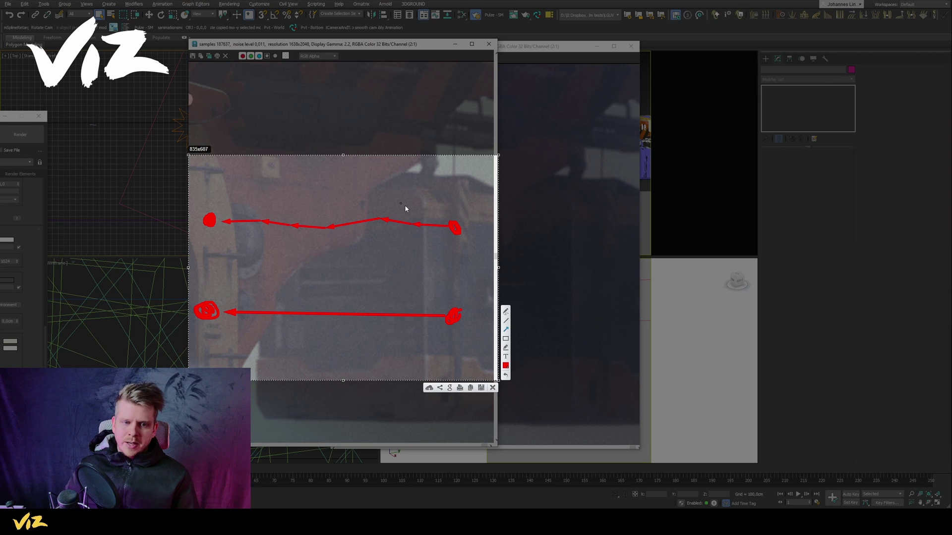
click(493, 388)
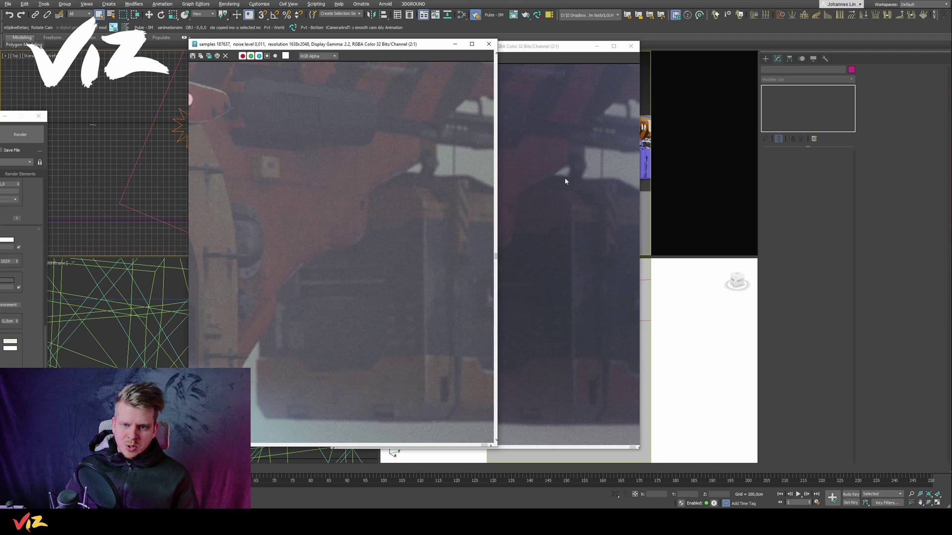
Step: Compare the vehicle's striped rear body and vent panel again in the two overlapping renders
middle_drag(598, 152, 591, 209)
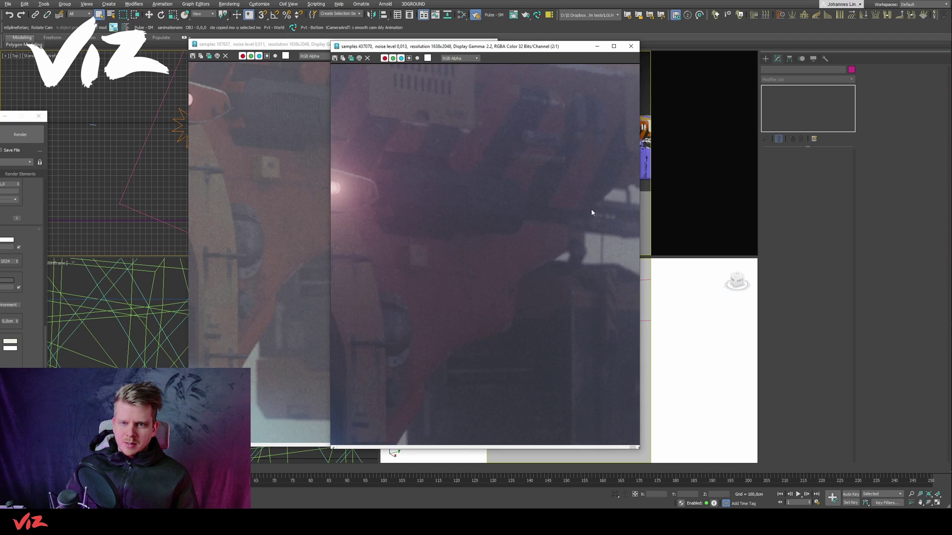
middle_drag(590, 104, 581, 243)
click(300, 201)
middle_drag(373, 155, 335, 264)
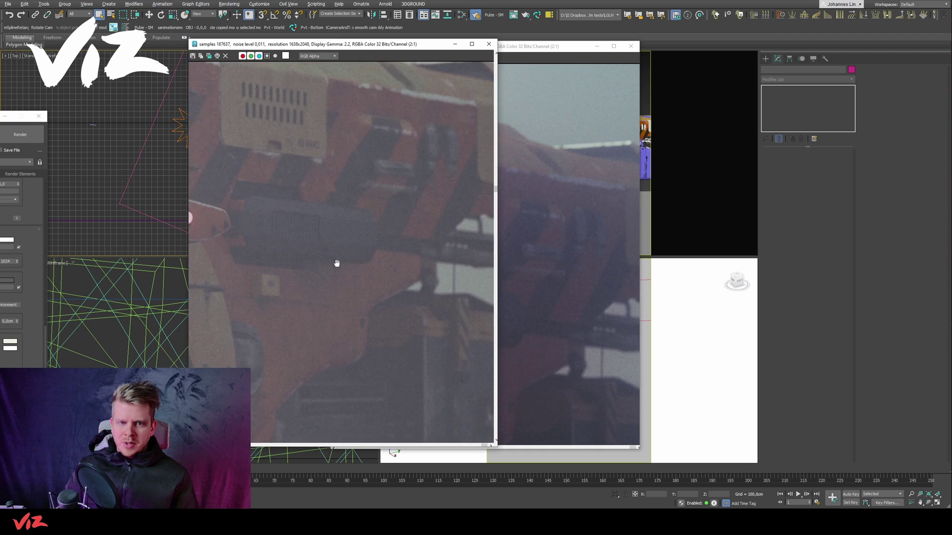
middle_drag(355, 87, 409, 205)
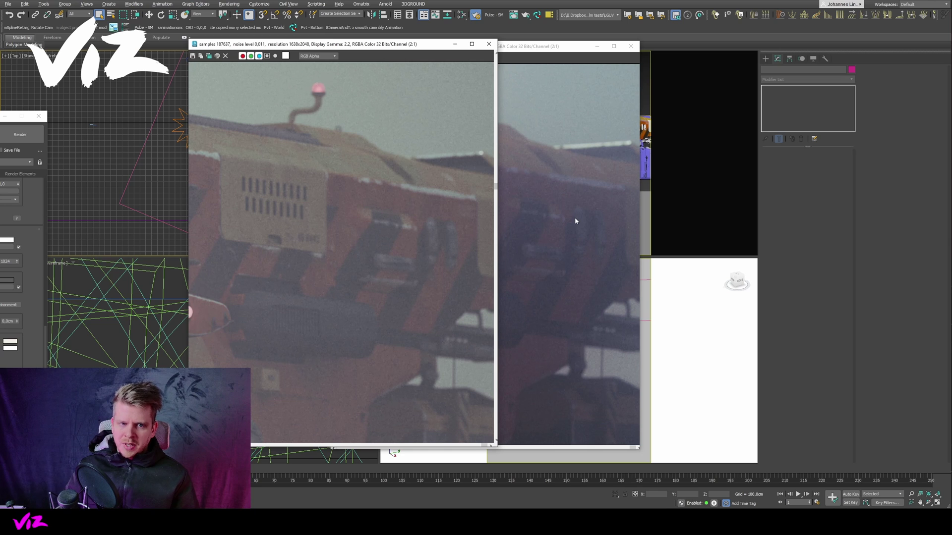
Step: Show both finished renders in full and arrange their windows side by side
scroll(576, 221, down, 4)
scroll(576, 220, up, 2)
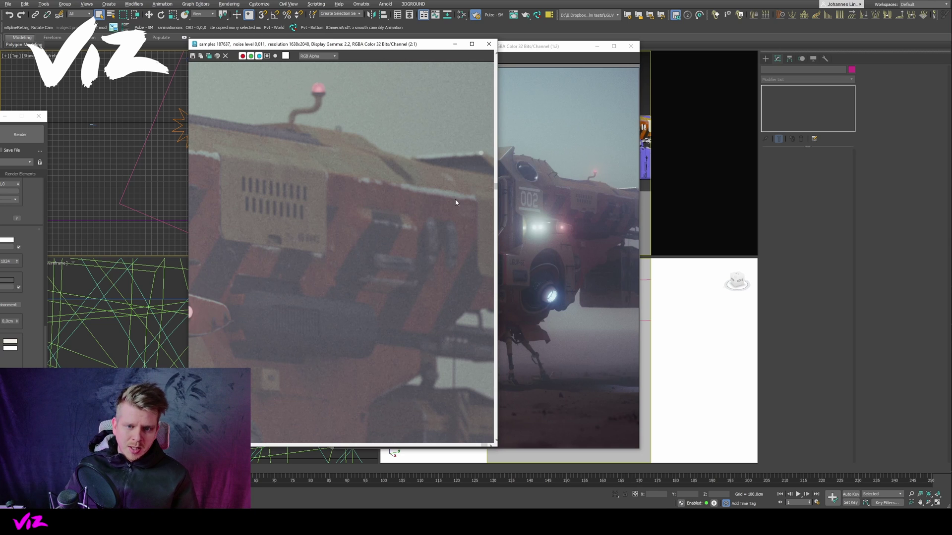
scroll(408, 192, down, 2)
scroll(416, 192, down, 2)
drag(403, 46, 355, 40)
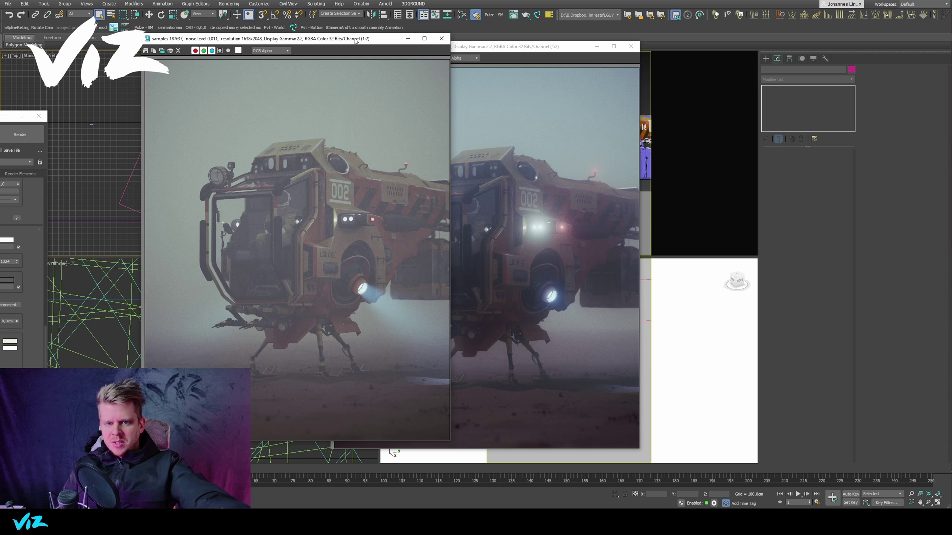
drag(533, 49, 656, 41)
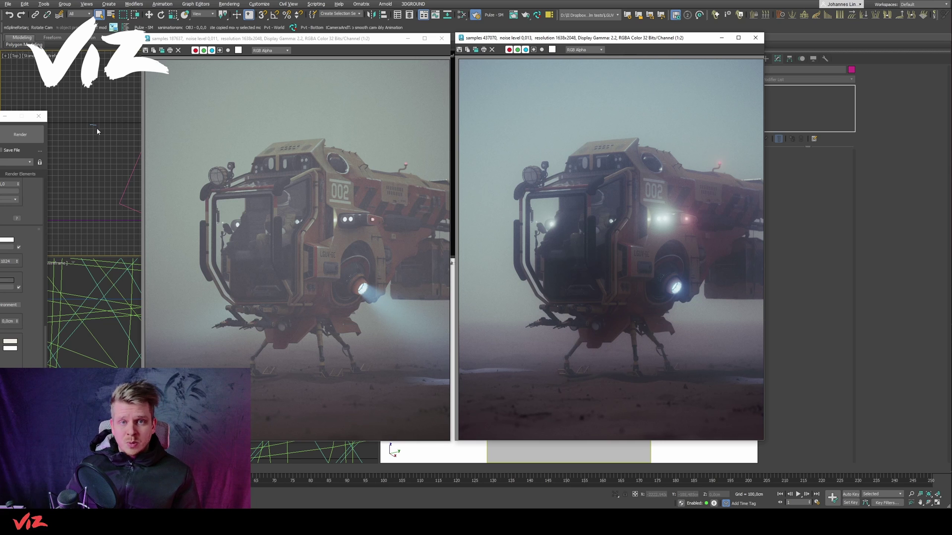
Step: Bring the render settings and interactive render windows into view and disable the LUT
drag(0, 117, 118, 84)
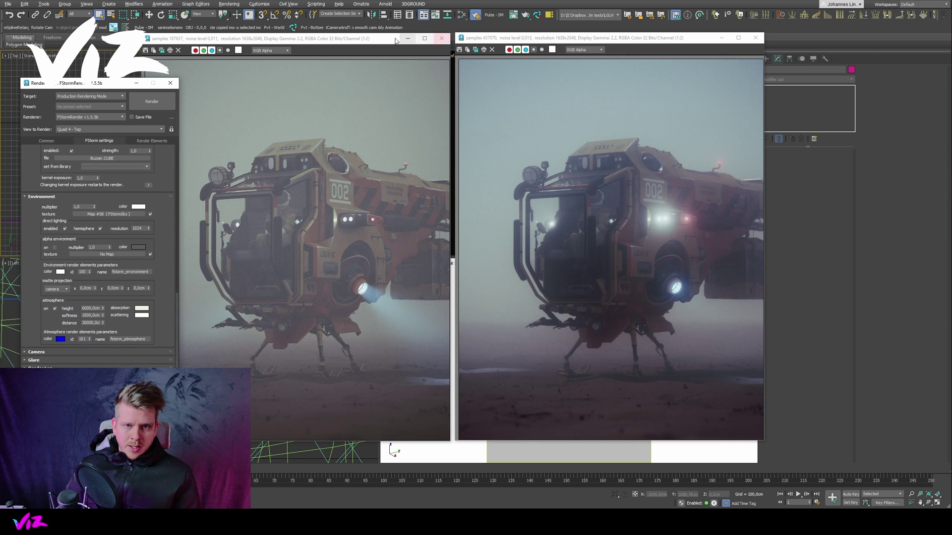
drag(0, 60, 348, 72)
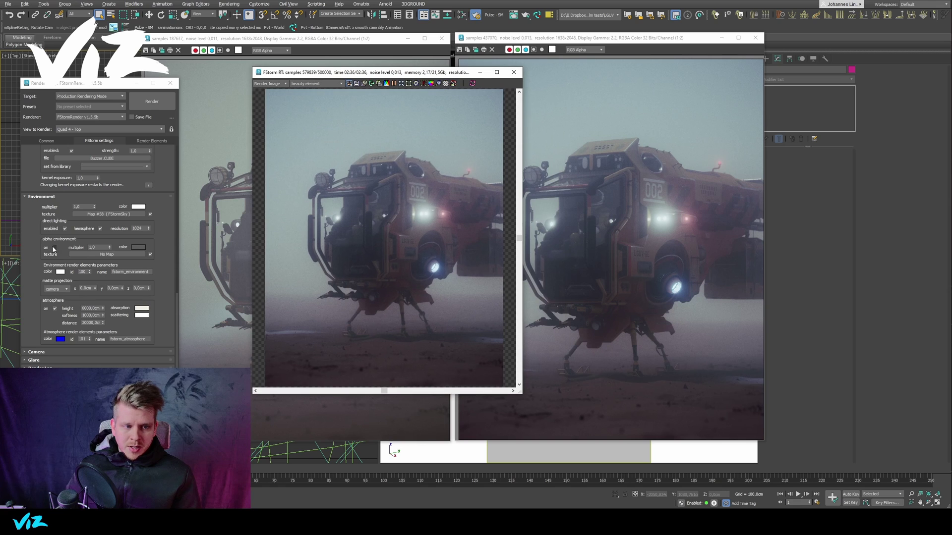
scroll(40, 178, up, 3)
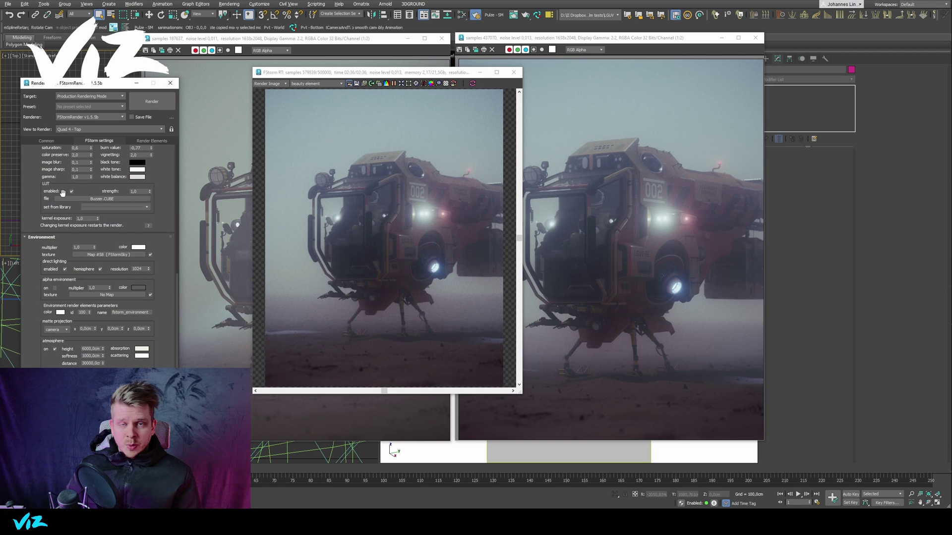
click(72, 192)
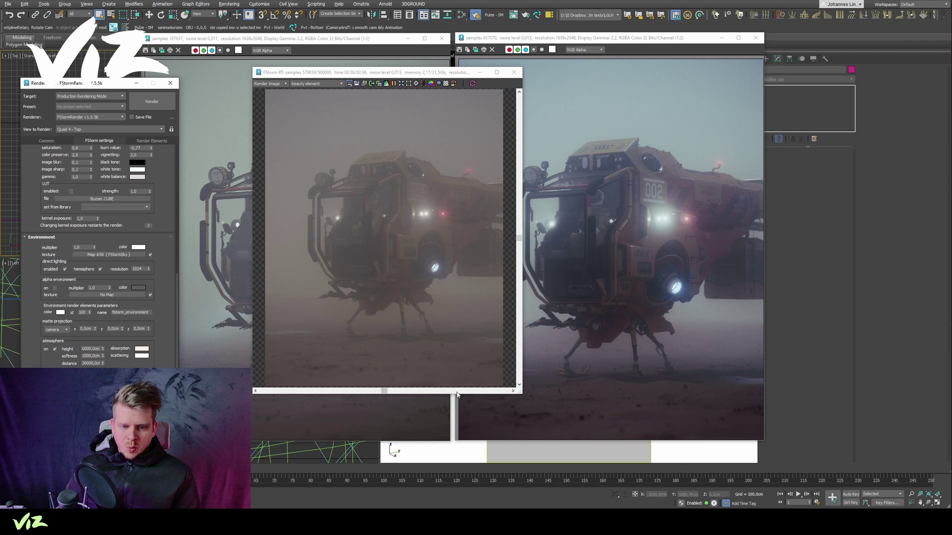
Step: Switch to Photoshop and add a Curves layer above the foggy render, moving the black point input to 50 and the white point inward
drag(458, 392, 457, 403)
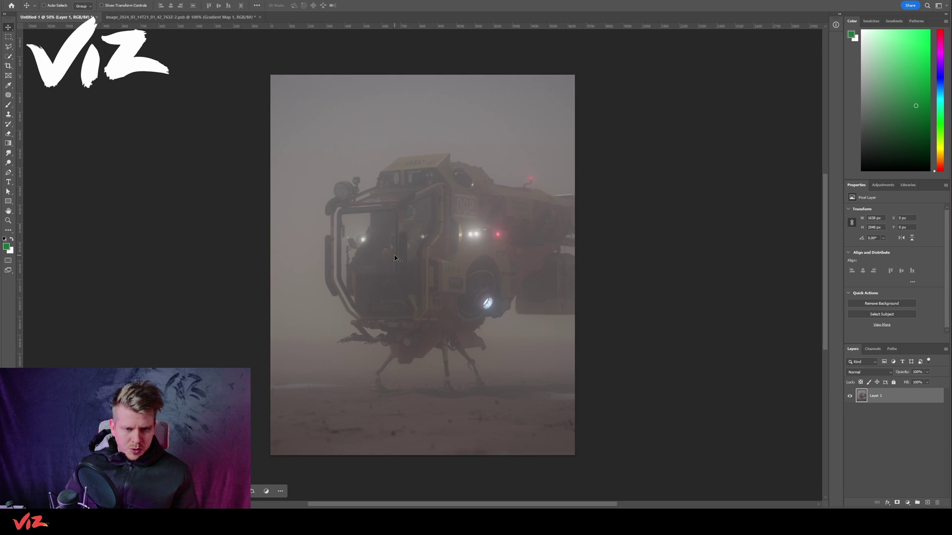
alt+scroll(394, 257, up, 4)
alt+scroll(395, 257, down, 3)
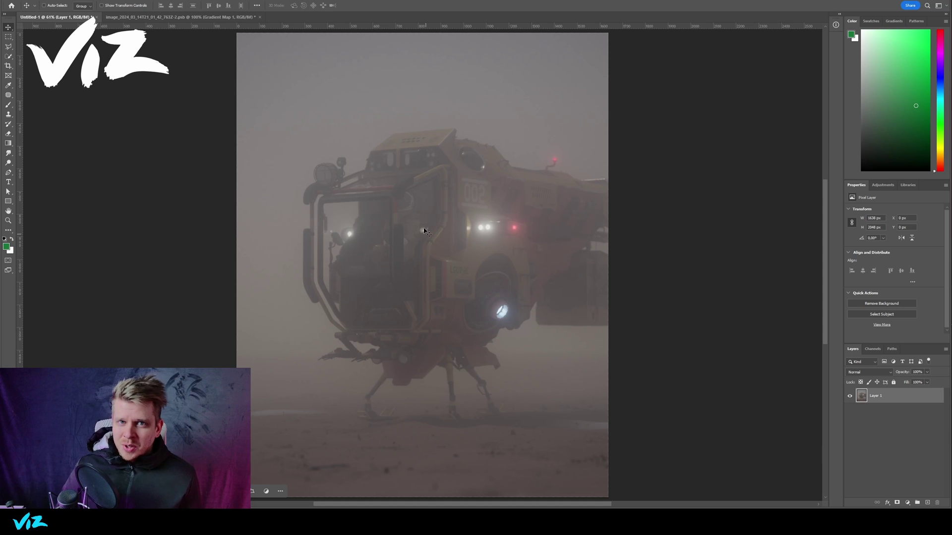
click(910, 504)
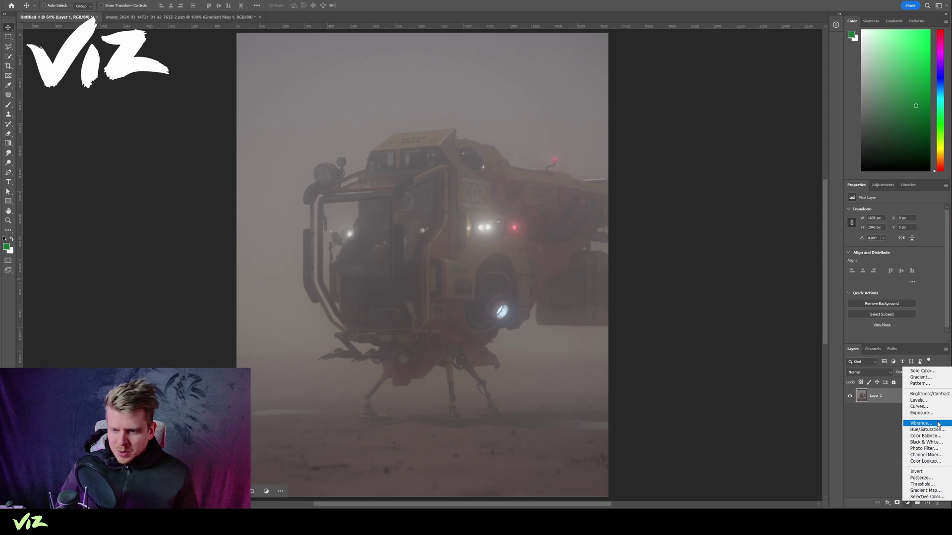
click(918, 405)
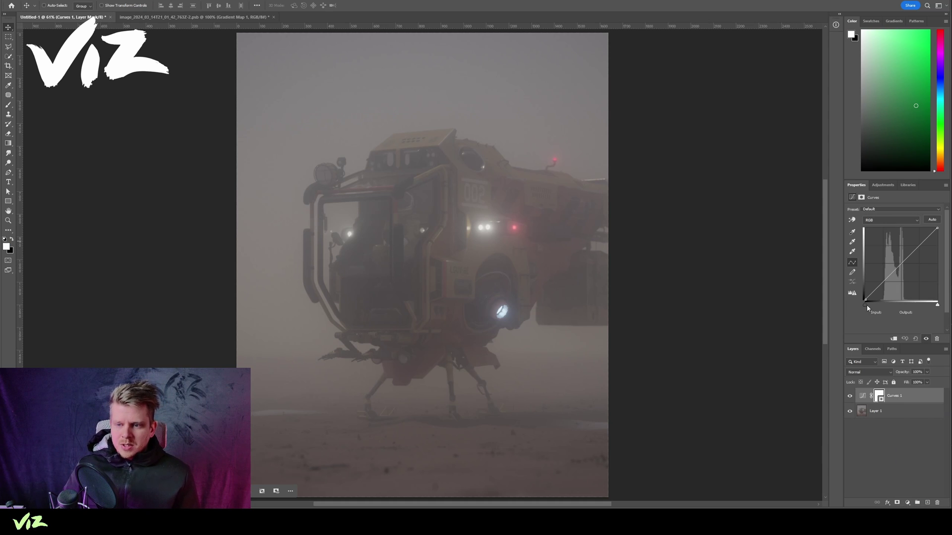
mouse_move(866, 305)
mouse_down()
mouse_move(914, 306)
mouse_move(879, 305)
mouse_up()
click(882, 305)
Step: Add a Gradient Map adjustment layer above the Curves layer and set its gradient's starting colour stop to dark red
click(907, 503)
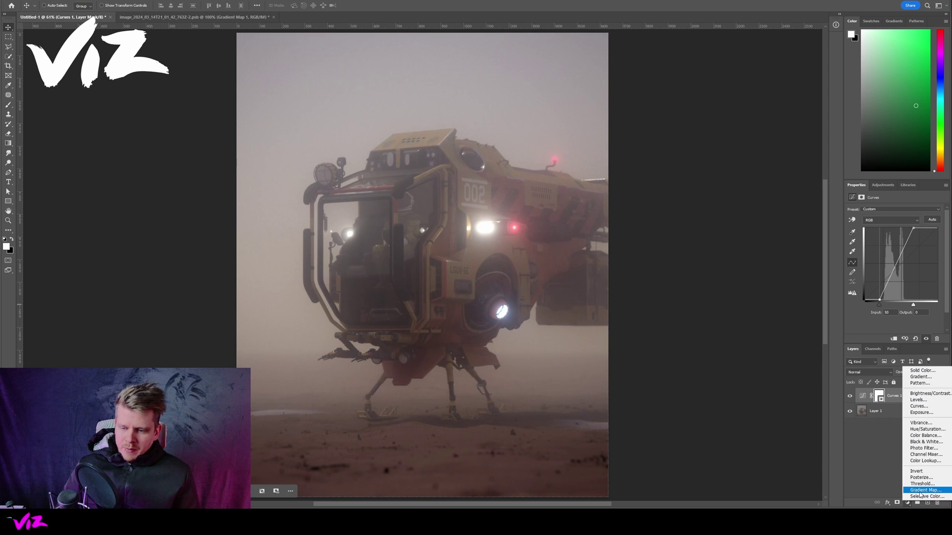
click(926, 491)
click(891, 212)
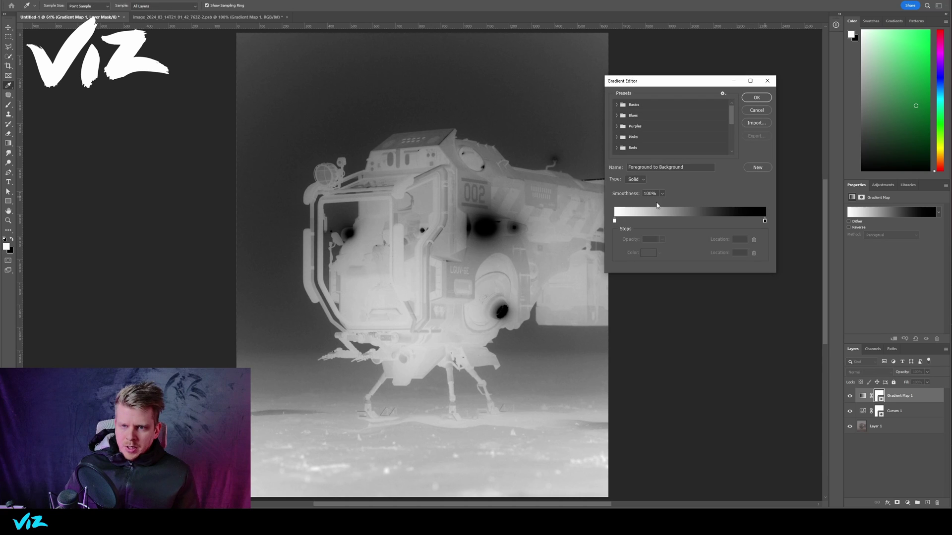
click(615, 221)
click(648, 253)
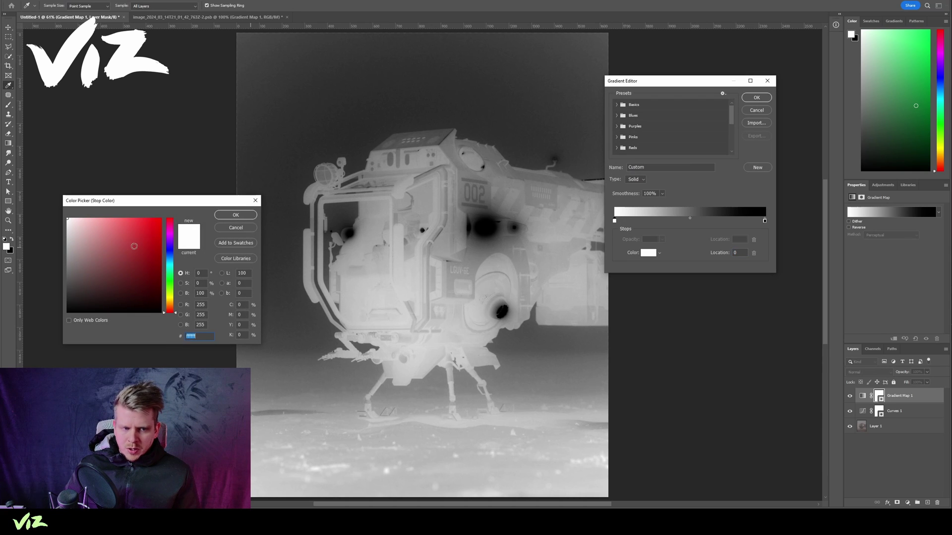
click(153, 233)
drag(153, 234, 132, 274)
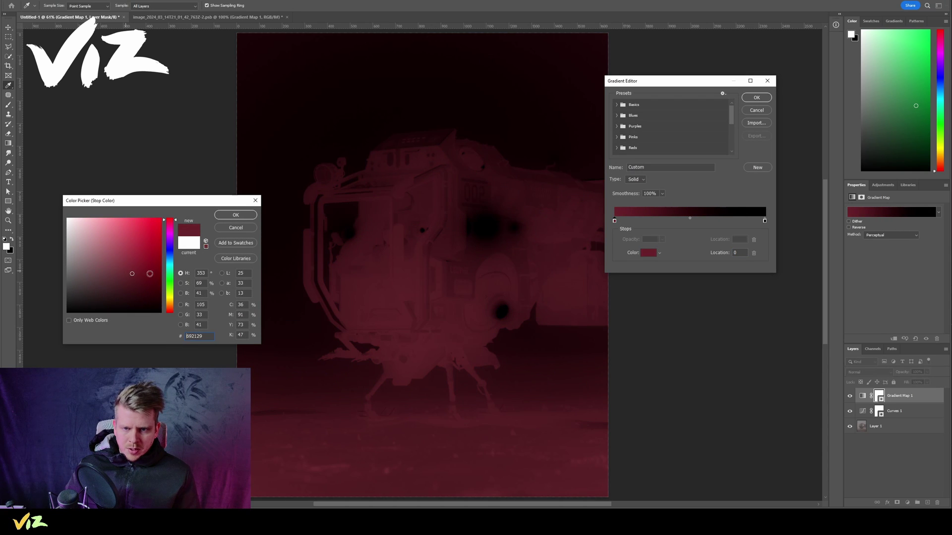
click(255, 201)
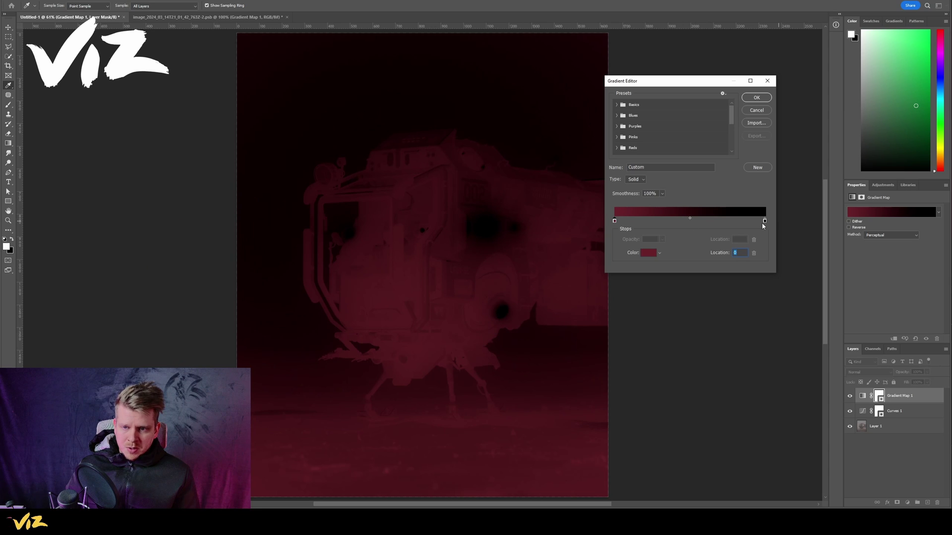
Step: Set the gradient's end stop to light grey #e9e9e9 and apply the gradient
click(764, 221)
click(648, 253)
click(69, 226)
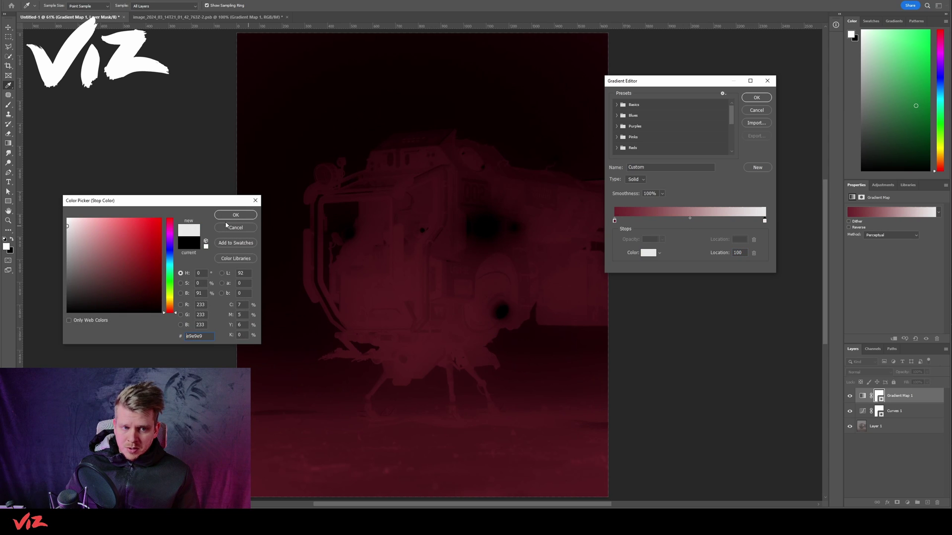
click(757, 97)
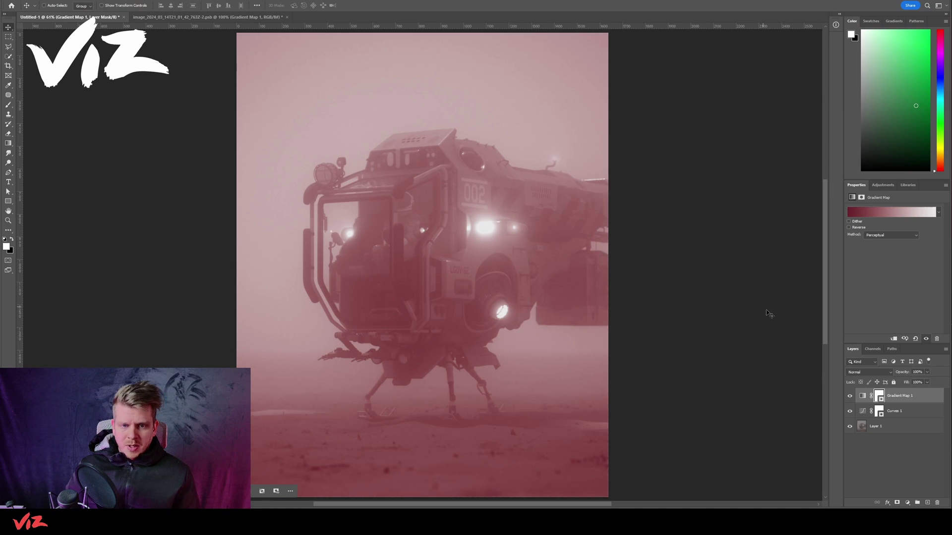
Step: Set the Gradient Map layer's blend mode to Soft Light and compare the image with and without the layer
click(868, 372)
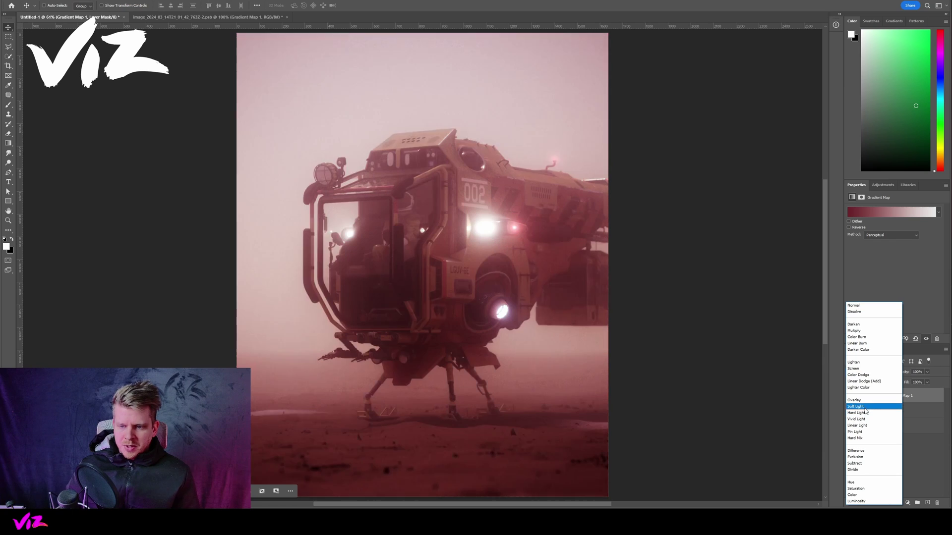
click(851, 414)
click(850, 396)
click(850, 396)
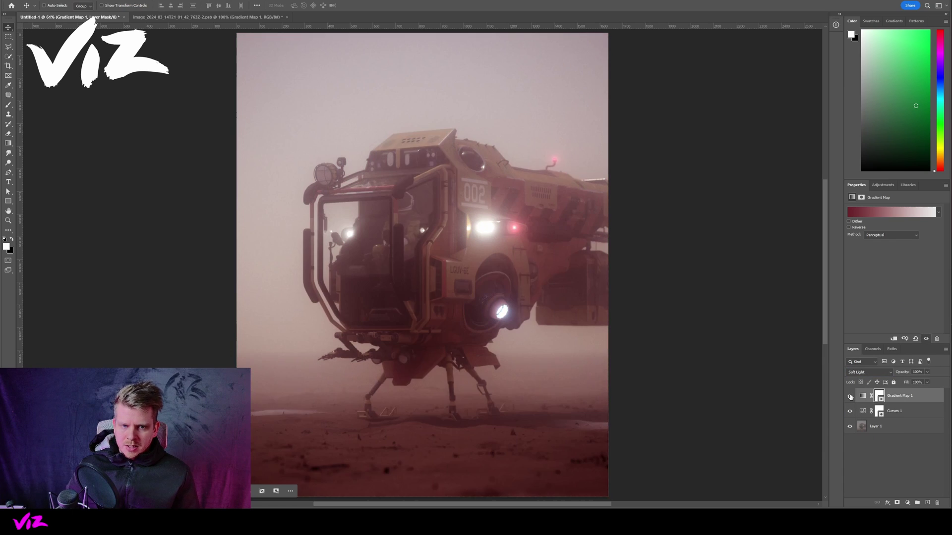
click(851, 396)
click(850, 397)
click(850, 396)
click(850, 396)
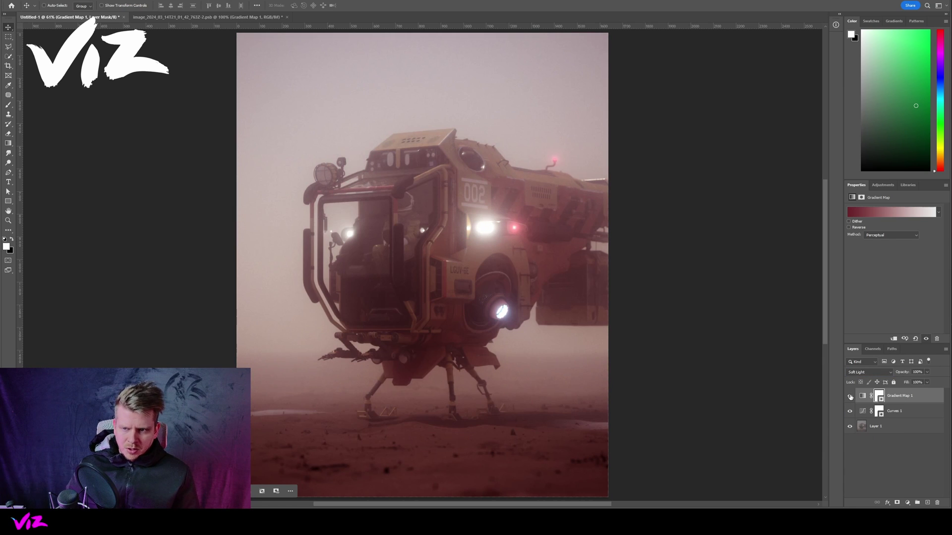
Step: Change the gradient map's gradient type to Noise with a roughness of 8%
click(873, 215)
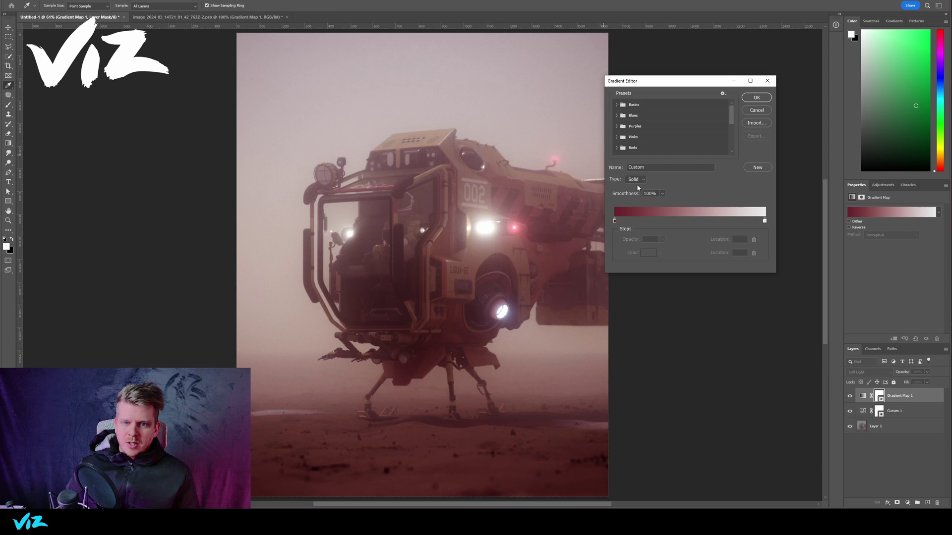
click(636, 179)
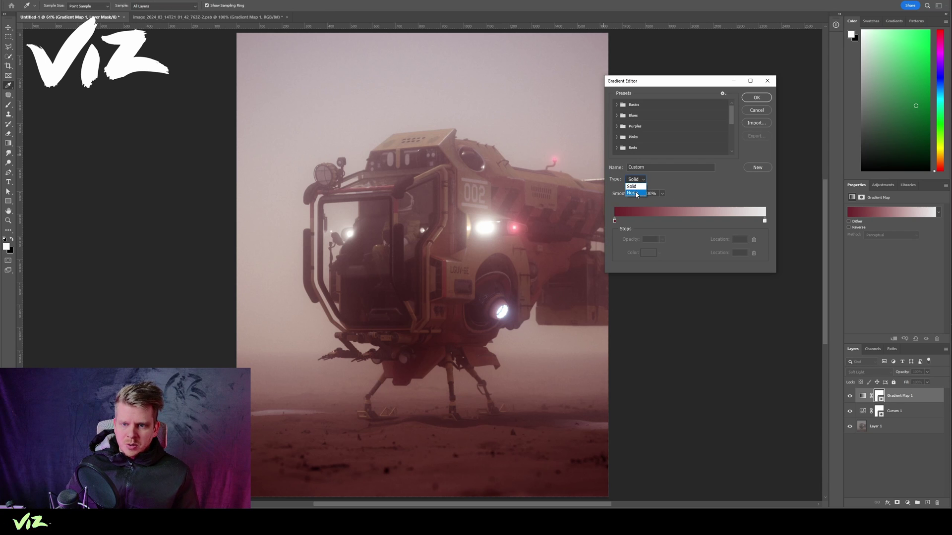
click(634, 193)
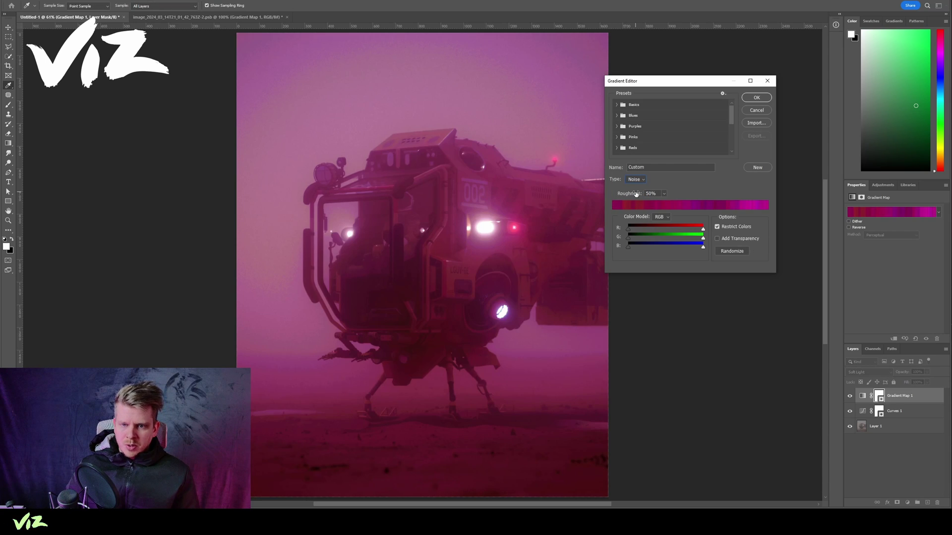
click(663, 194)
drag(658, 204, 651, 205)
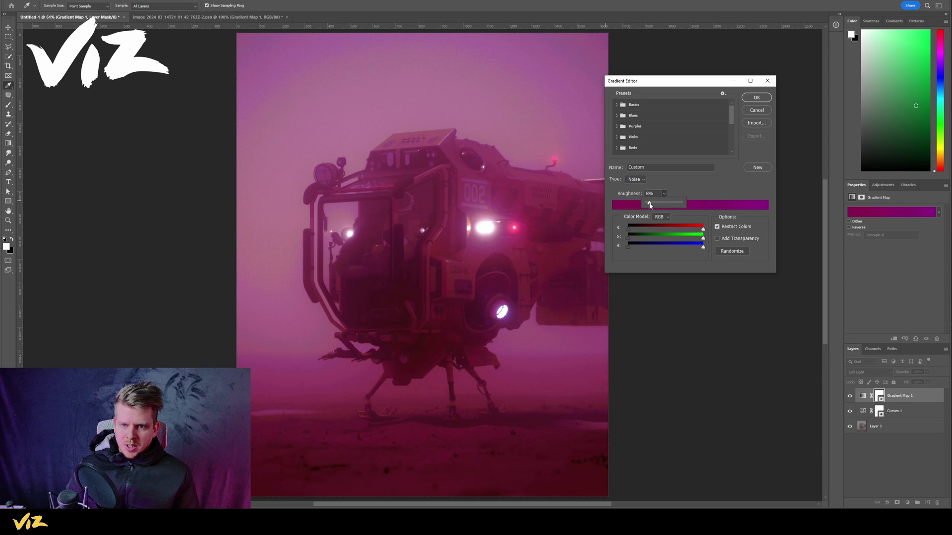
click(728, 198)
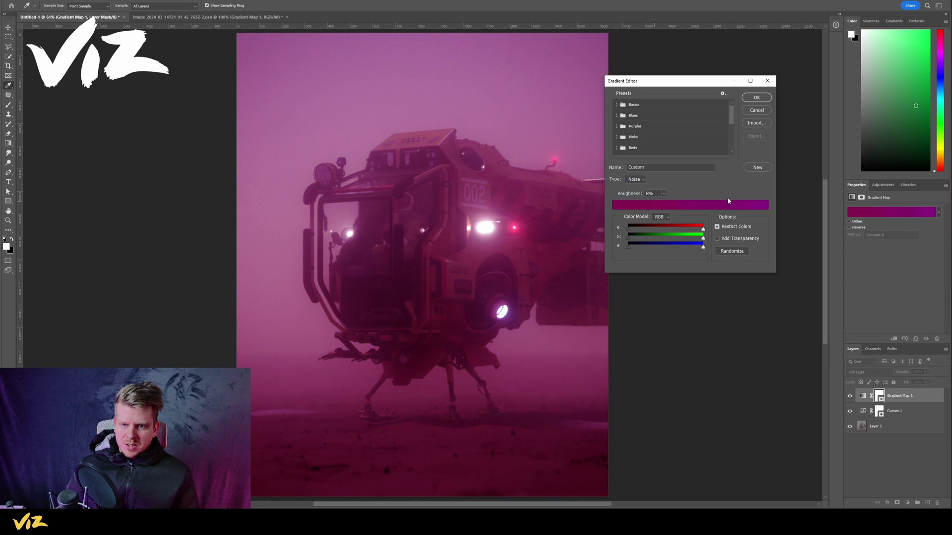
Step: Add transparency to the noise gradient, randomize it to a blue-grey to green variant, and apply it
click(732, 240)
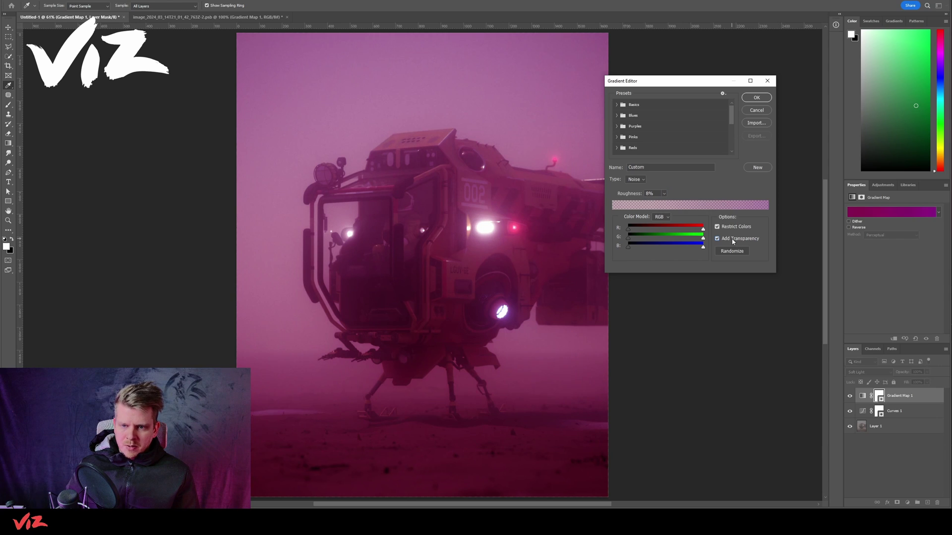
click(734, 253)
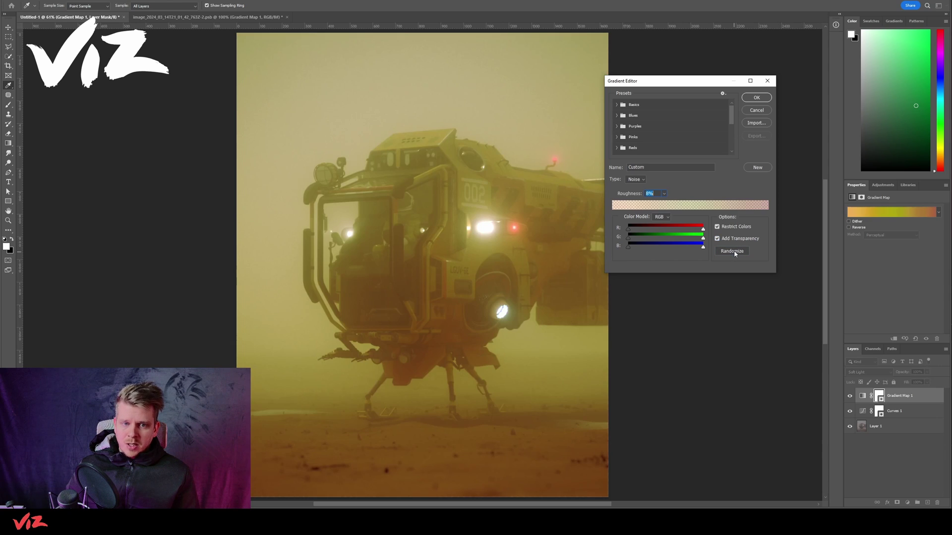
click(734, 253)
click(734, 253)
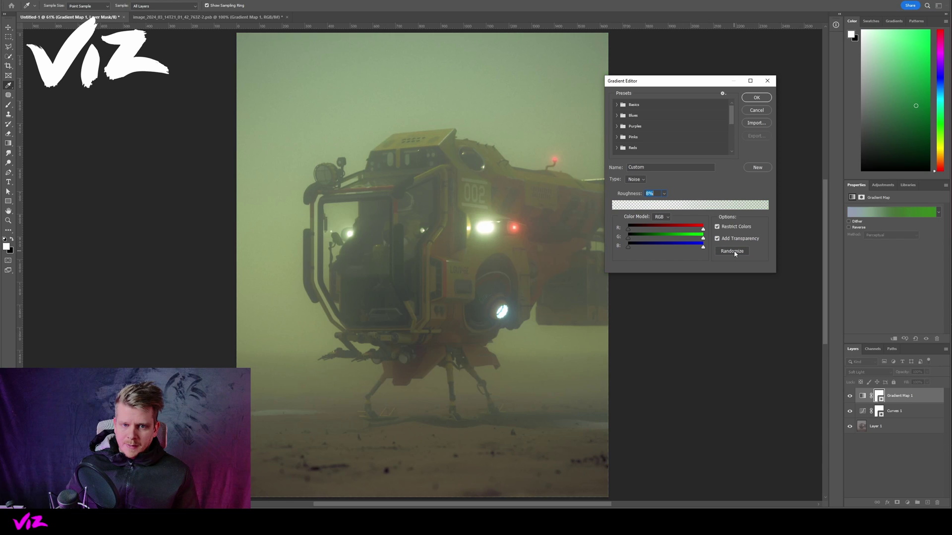
click(757, 98)
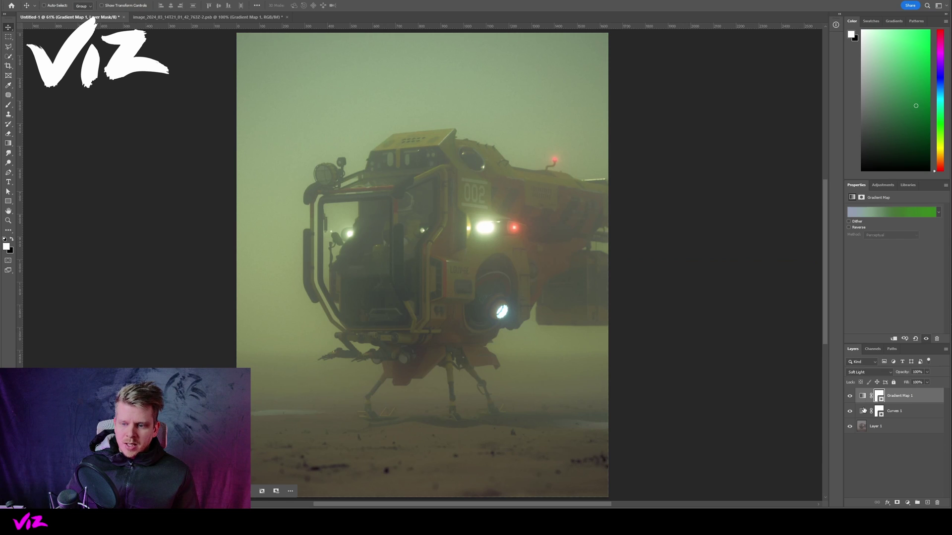
Step: Darken the shadows by moving the Curves layer's black point further inward, and reselect the Gradient Map layer
click(895, 412)
drag(879, 306, 913, 306)
click(865, 397)
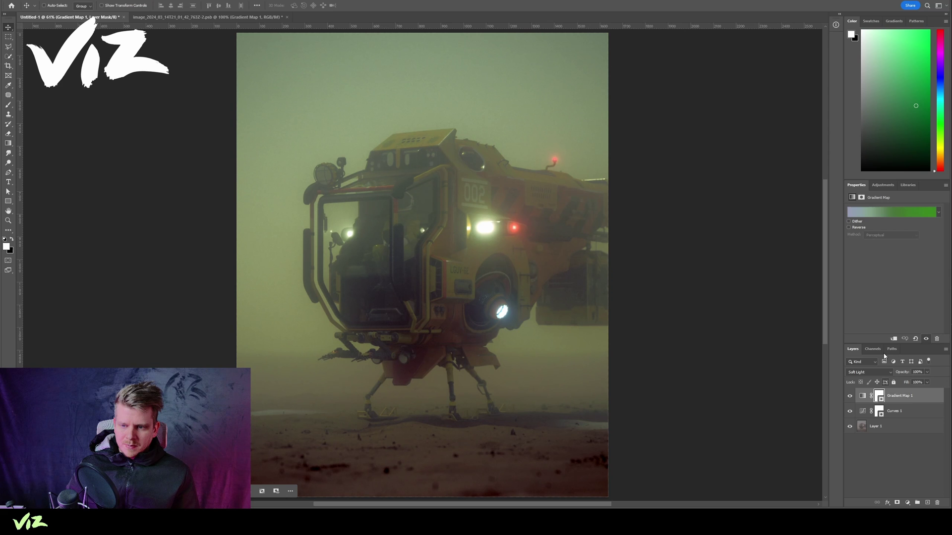
Step: Randomize the noise gradient repeatedly until it runs from orange to golden yellow, apply it, and compare the image with and without it
click(860, 218)
click(739, 251)
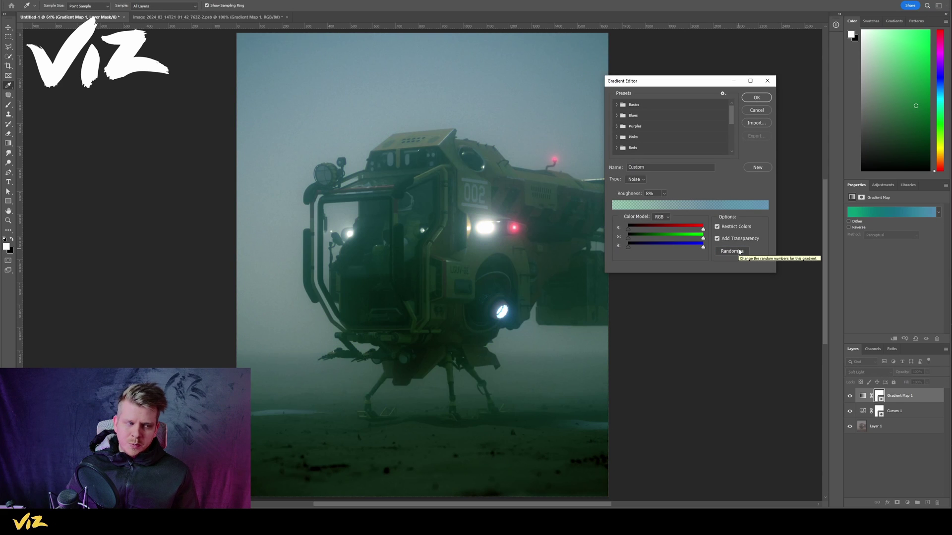
click(738, 251)
click(739, 252)
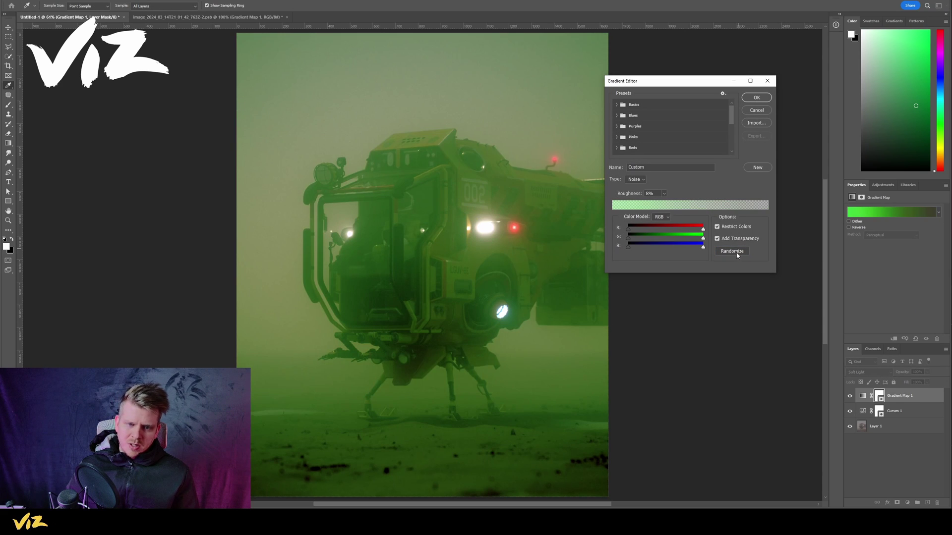
click(737, 254)
click(737, 254)
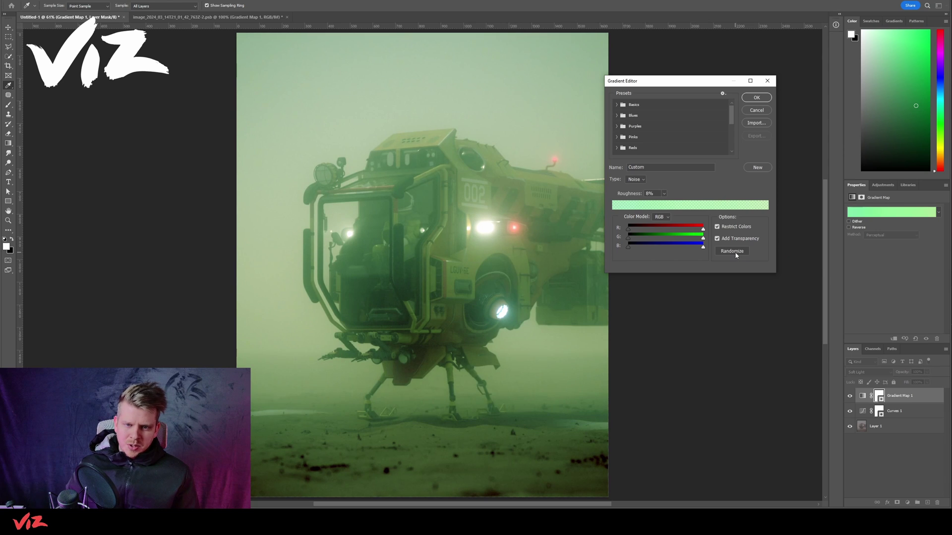
click(736, 256)
click(736, 253)
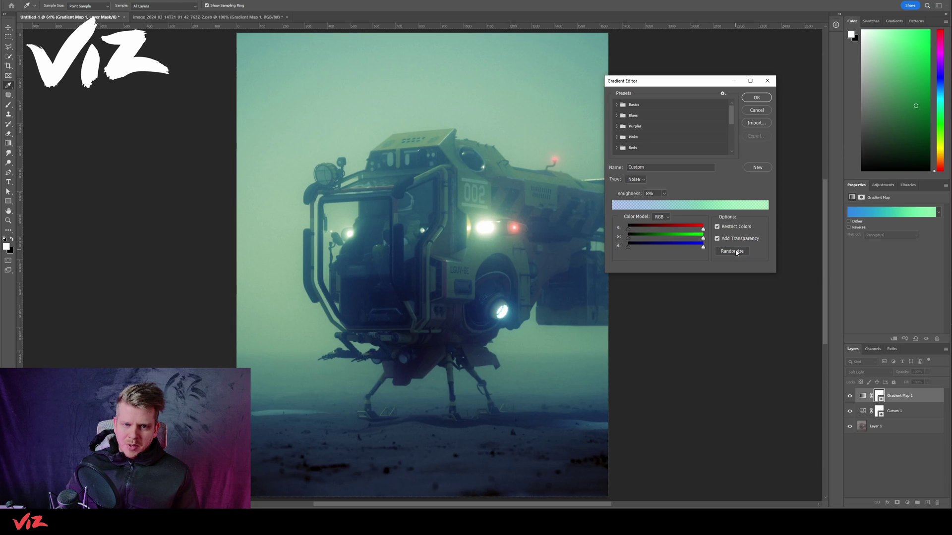
click(736, 253)
click(736, 253)
click(736, 253)
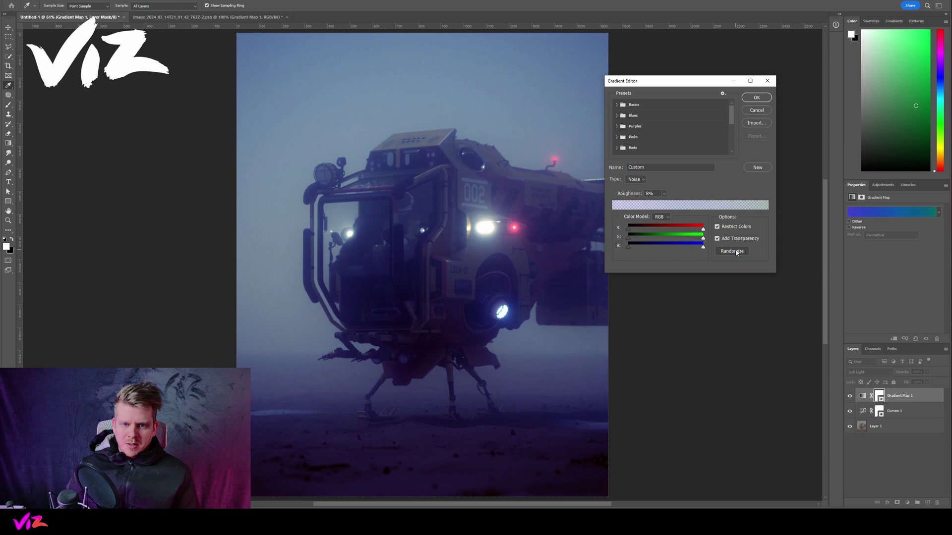
click(736, 253)
click(736, 253)
click(736, 253)
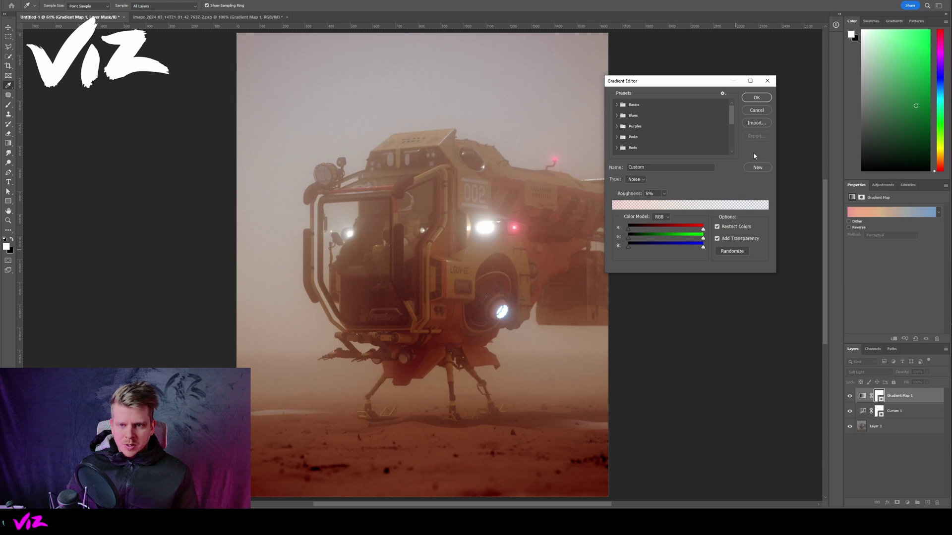
click(735, 253)
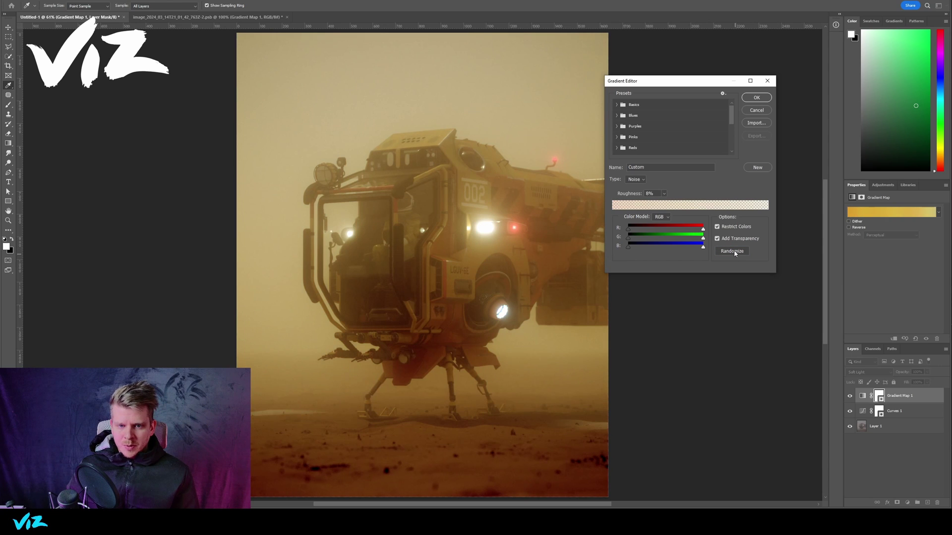
click(756, 98)
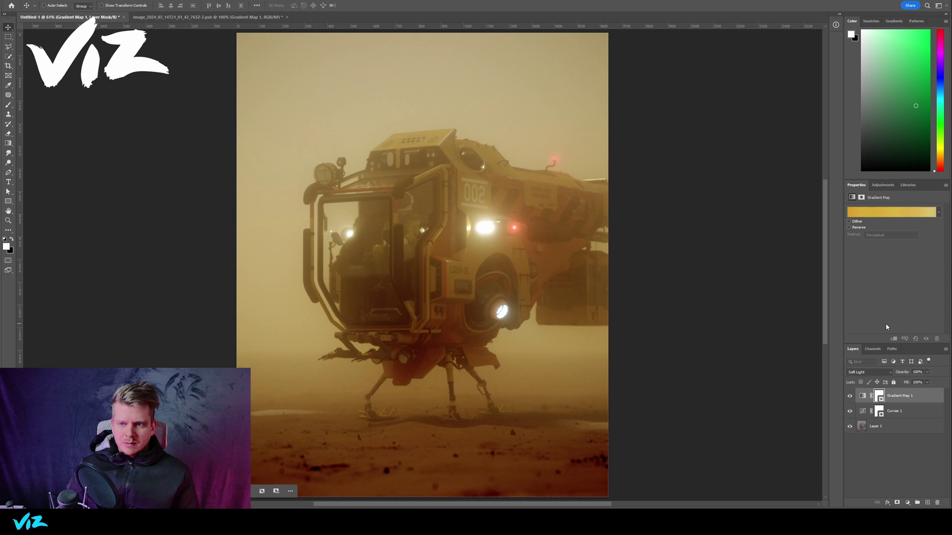
click(850, 396)
click(850, 396)
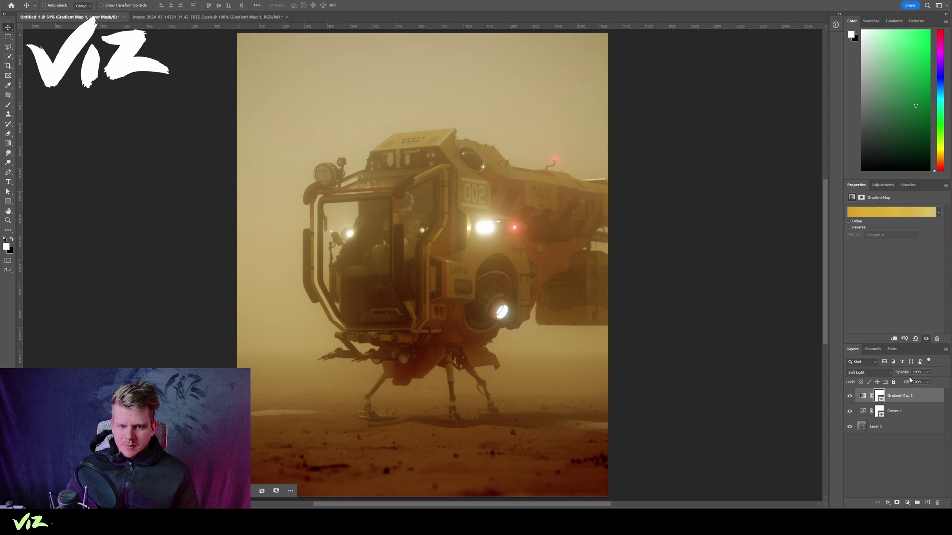
Step: Try other blend modes on the Gradient Map layer, return it to Soft Light, and keep its opacity at 100%
click(882, 375)
click(882, 376)
scroll(881, 375, down, 4)
scroll(880, 375, down, 1)
scroll(880, 375, up, 1)
scroll(880, 374, down, 1)
scroll(880, 375, up, 1)
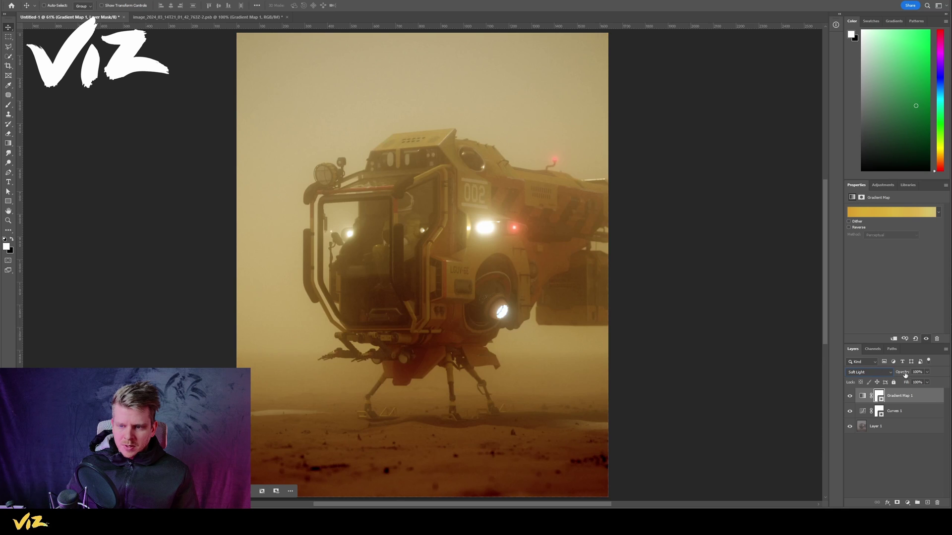
mouse_move(904, 373)
mouse_down()
mouse_move(864, 377)
mouse_move(915, 375)
mouse_up()
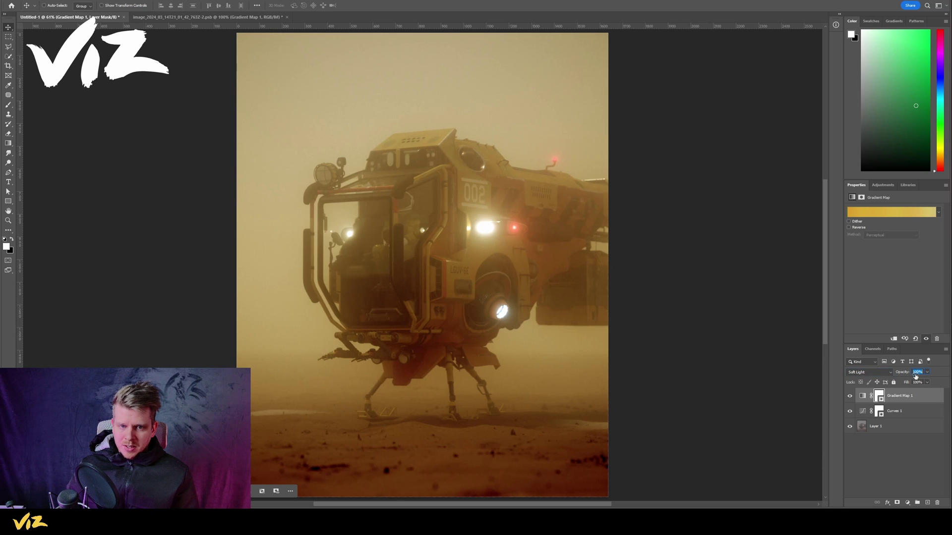
Step: Soften the Curves layer's contrast by moving the white point outward, fine-tuning the black point, and placing the midpoint at input 127, output 114
click(865, 414)
drag(900, 259, 902, 268)
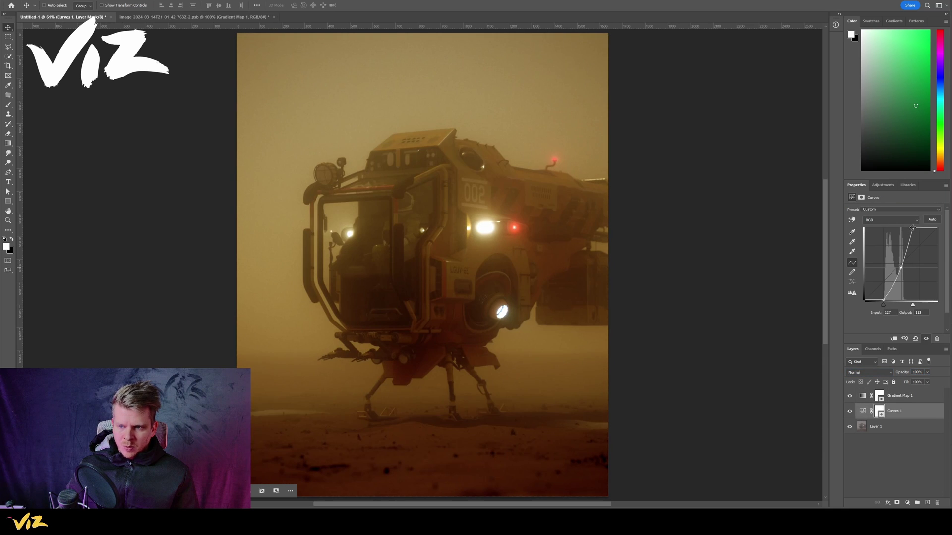
drag(912, 227, 921, 228)
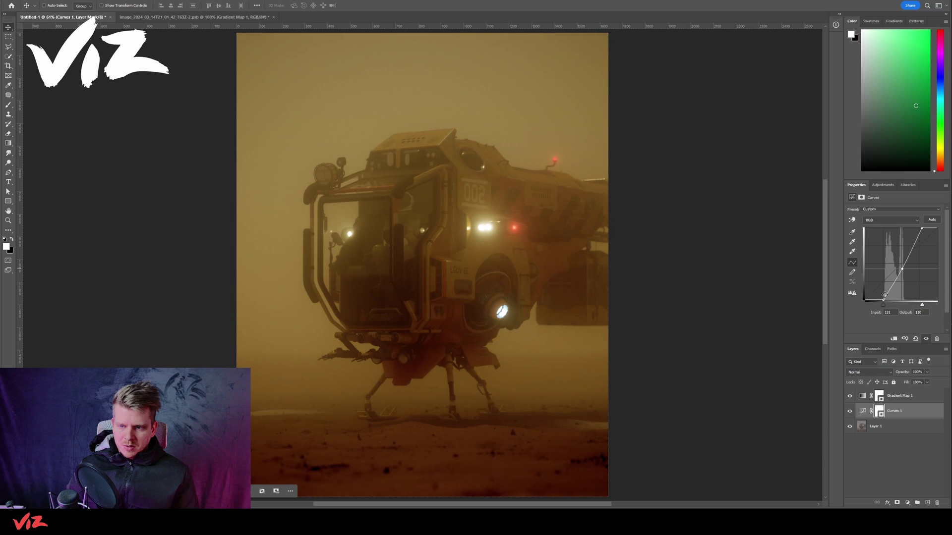
drag(884, 300, 884, 302)
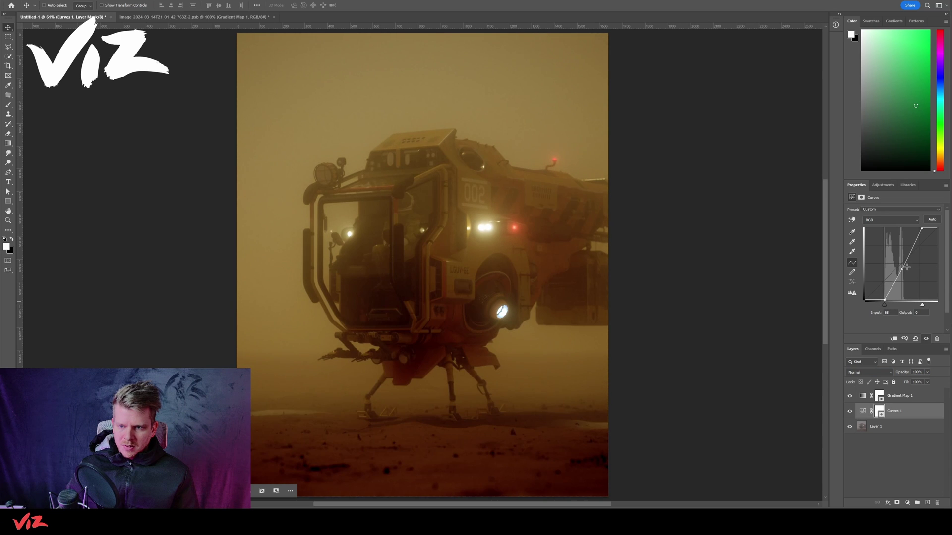
drag(903, 268, 902, 270)
click(922, 229)
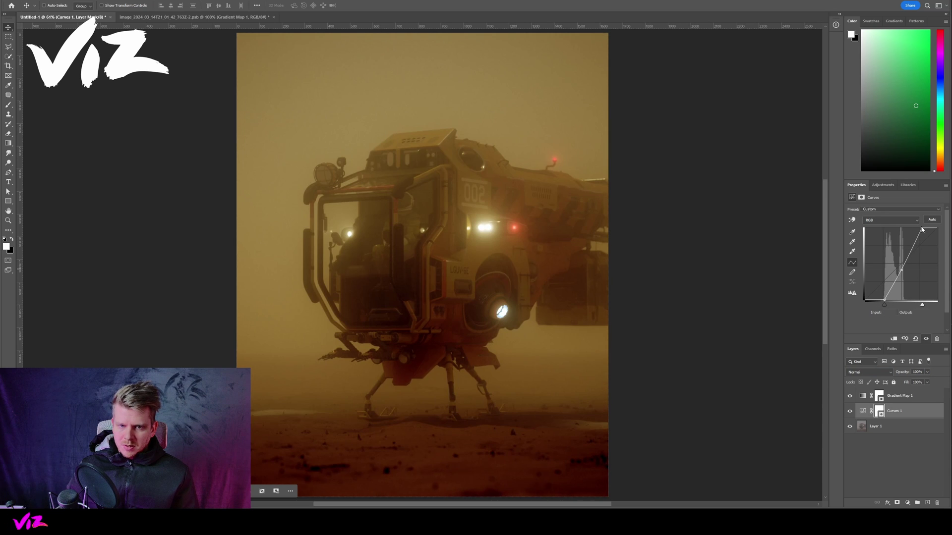
drag(922, 229, 923, 229)
drag(900, 267, 901, 268)
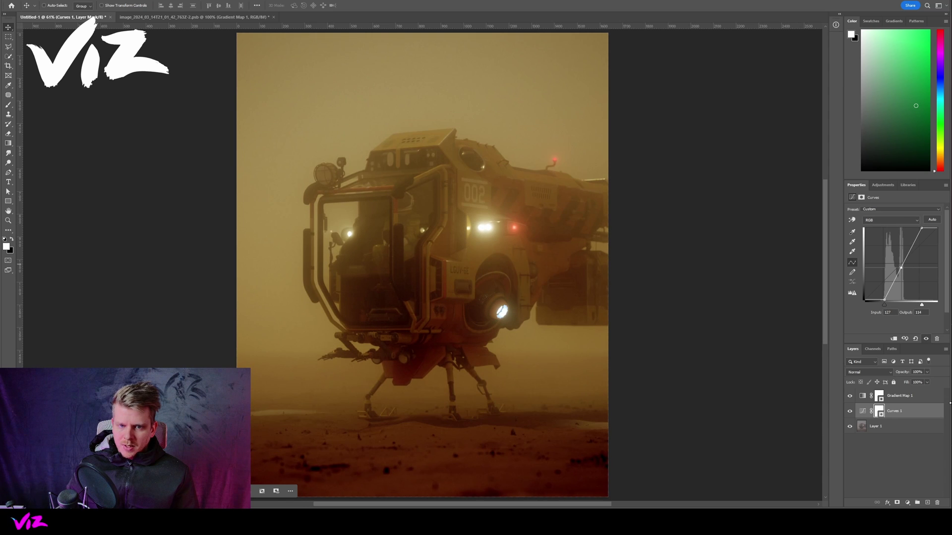
Step: Add a Hue/Saturation adjustment layer above Curves and tune its saturation and hue so the reds turn slightly more orange
click(908, 503)
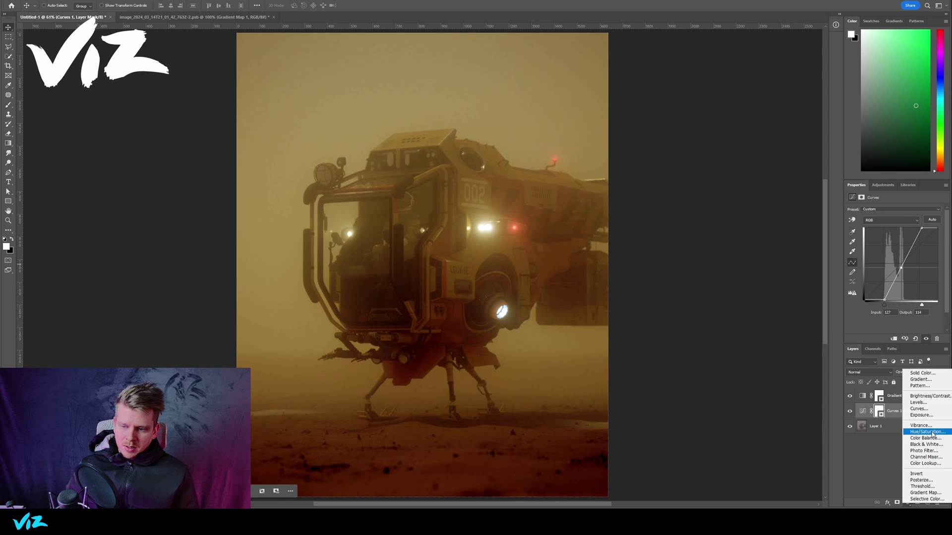
click(921, 427)
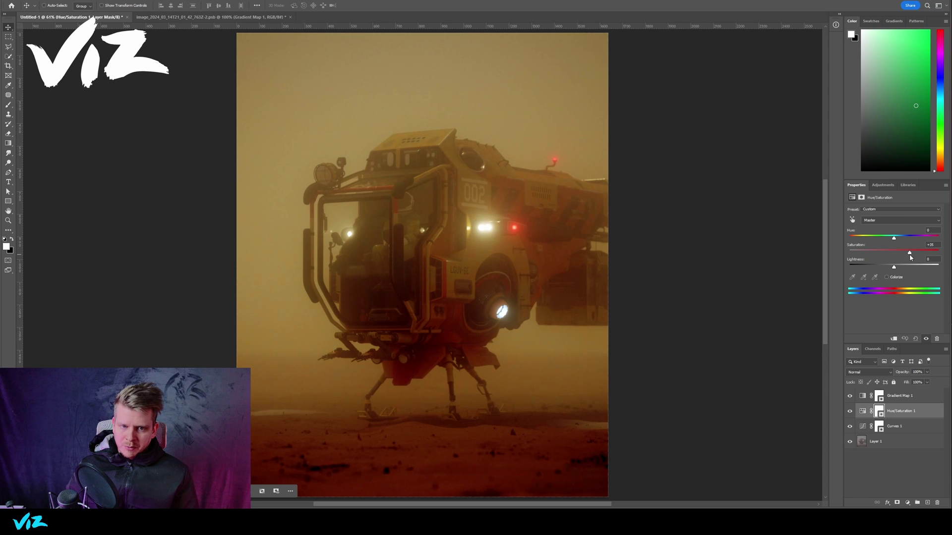
drag(911, 255, 900, 242)
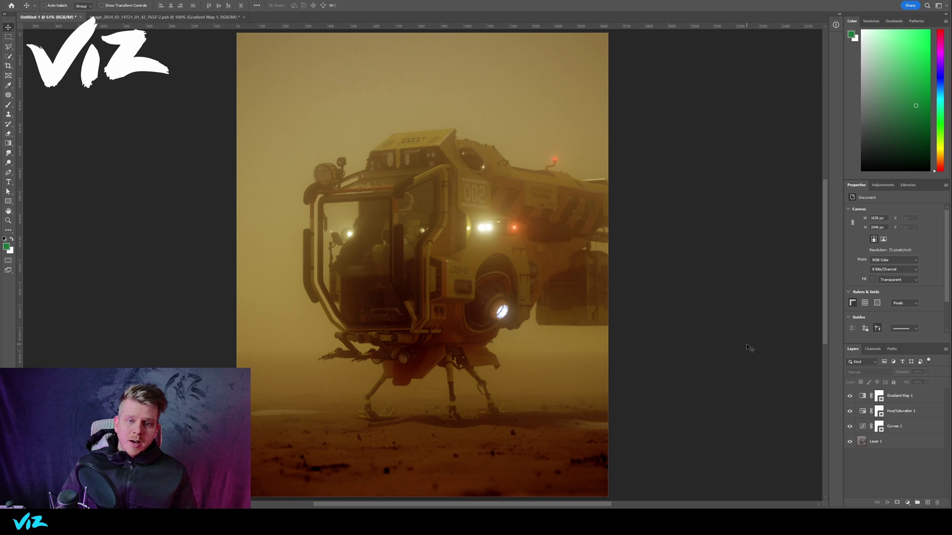
Step: Convert Layer 1, the base render, into the document's Background layer
click(881, 443)
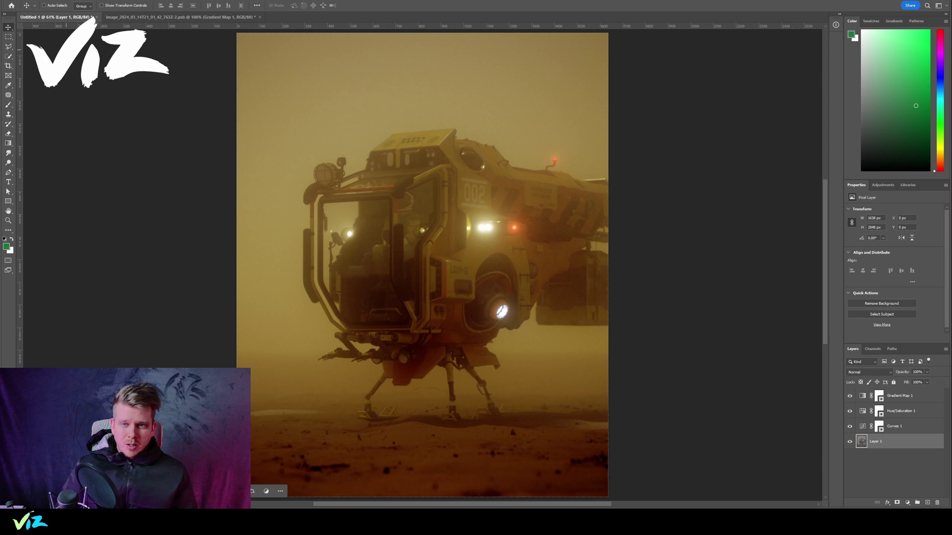
click(42, 1)
mouse_move(60, 1)
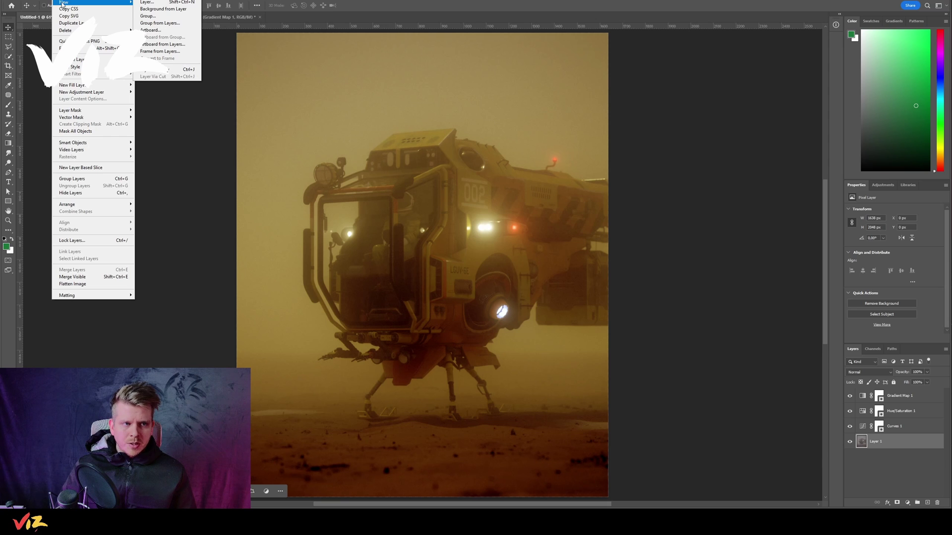
click(166, 11)
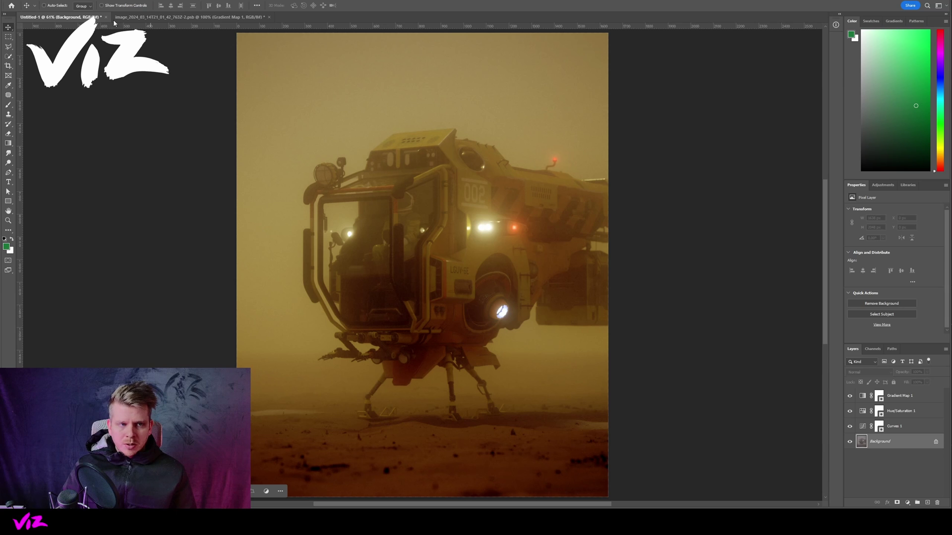
Step: Export the grading as a CUBE color lookup table with the description Dune and 64 grid points, saving it as Dune on the Desktop
click(19, 0)
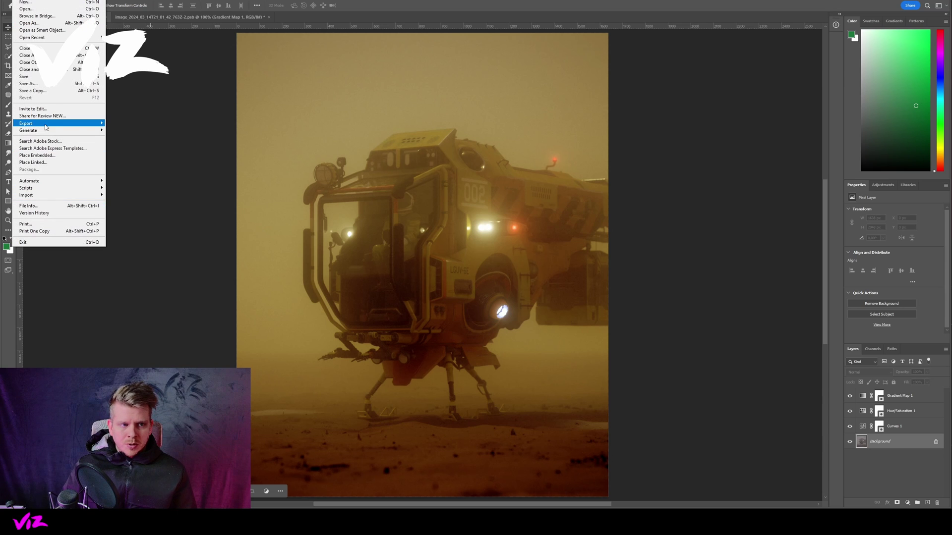
mouse_move(45, 125)
click(140, 199)
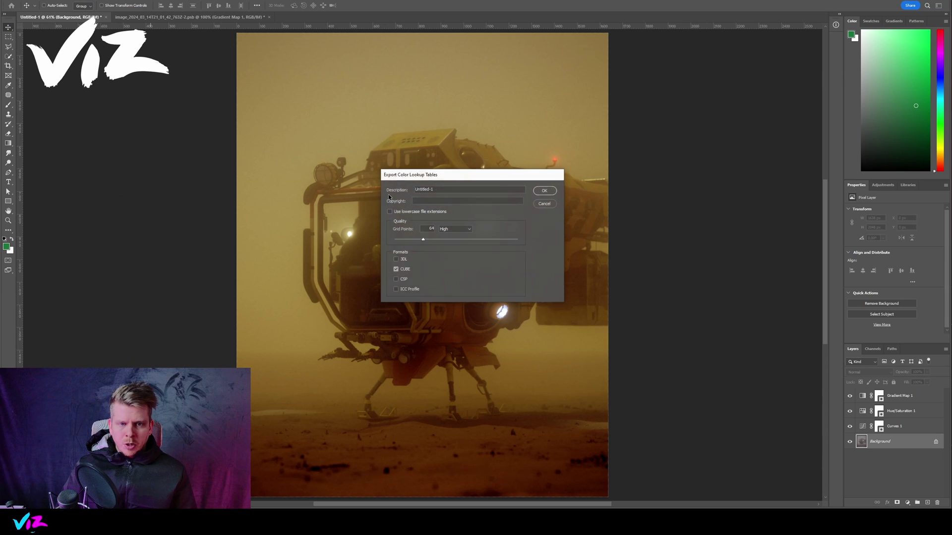
double_click(444, 189)
text(Dune)
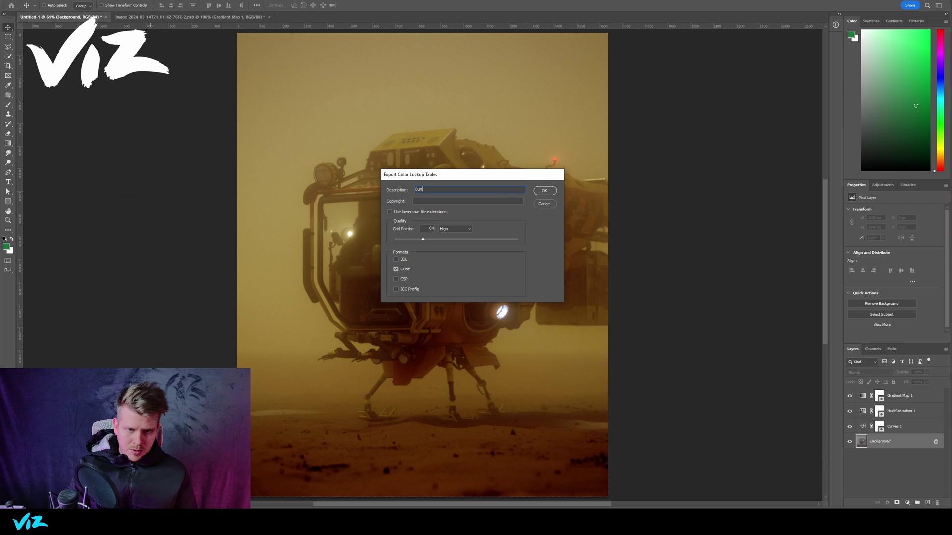
click(544, 191)
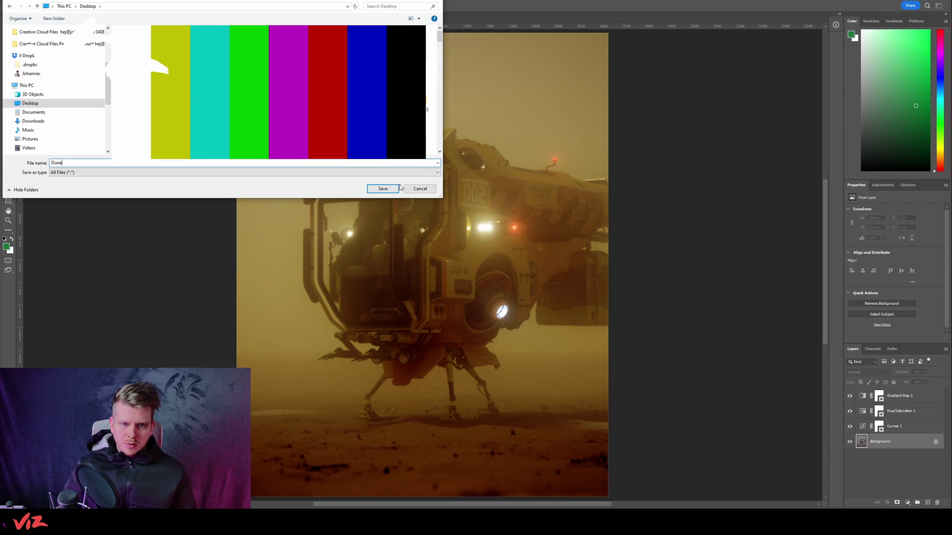
click(395, 188)
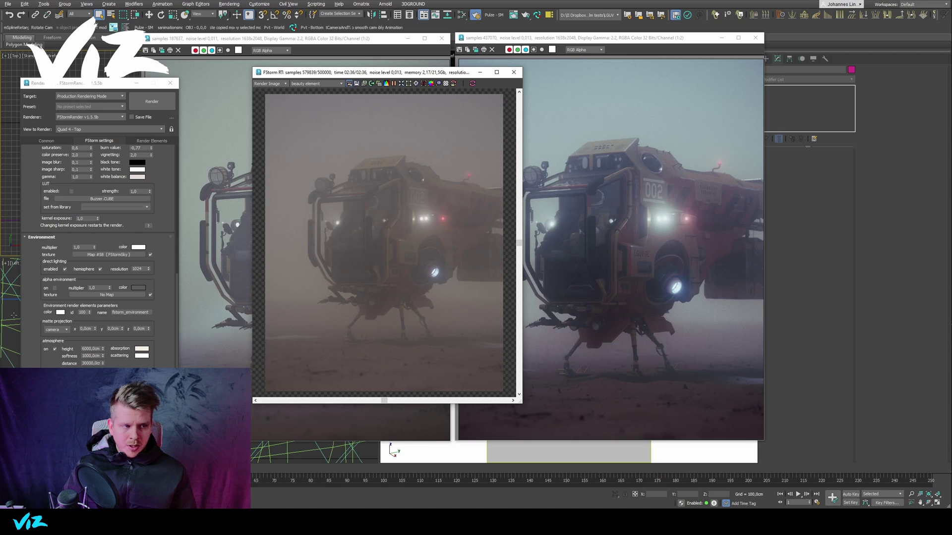
Step: In 3ds Max, enable the FStorm render's LUT with the Dune.CUBE file, and switch back to Photoshop
click(71, 191)
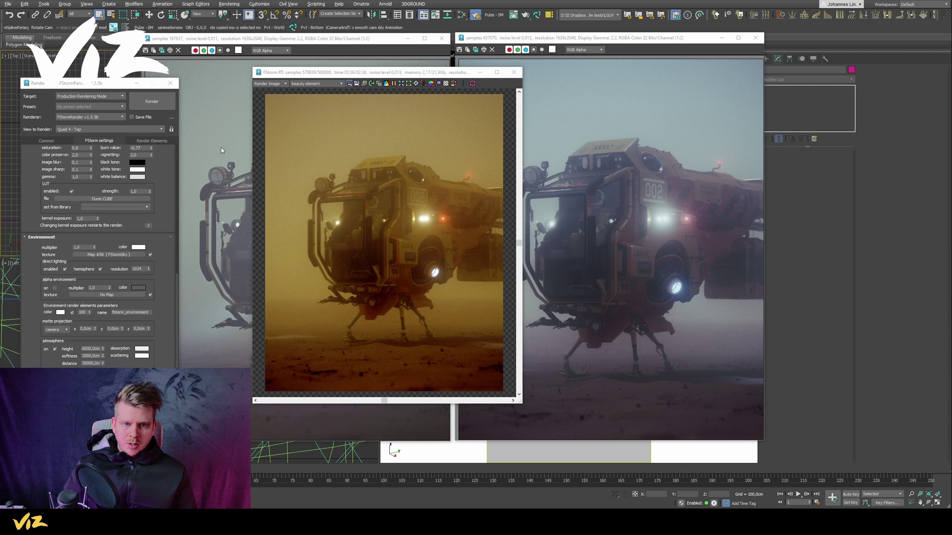
key(alt+Tab)
key(alt+Tab)
key(alt+Tab)
key(alt+Tab)
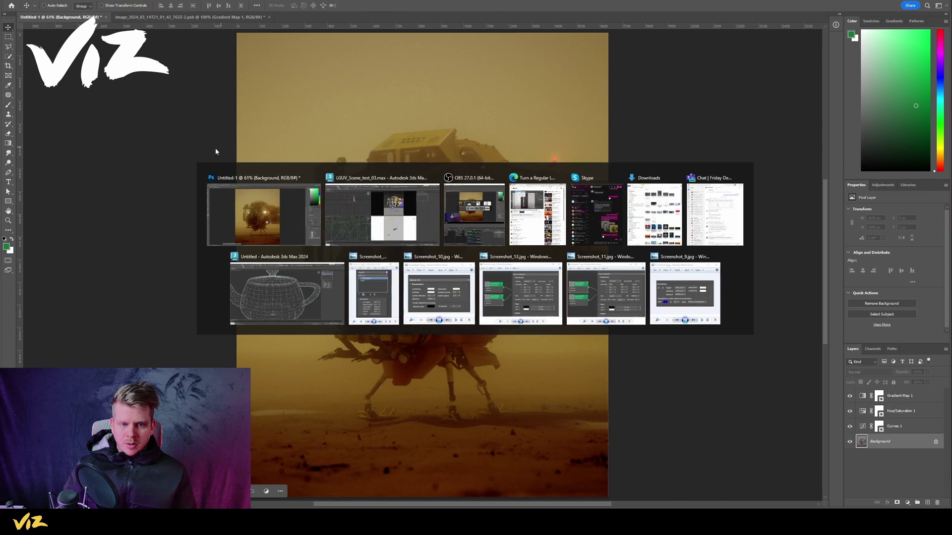